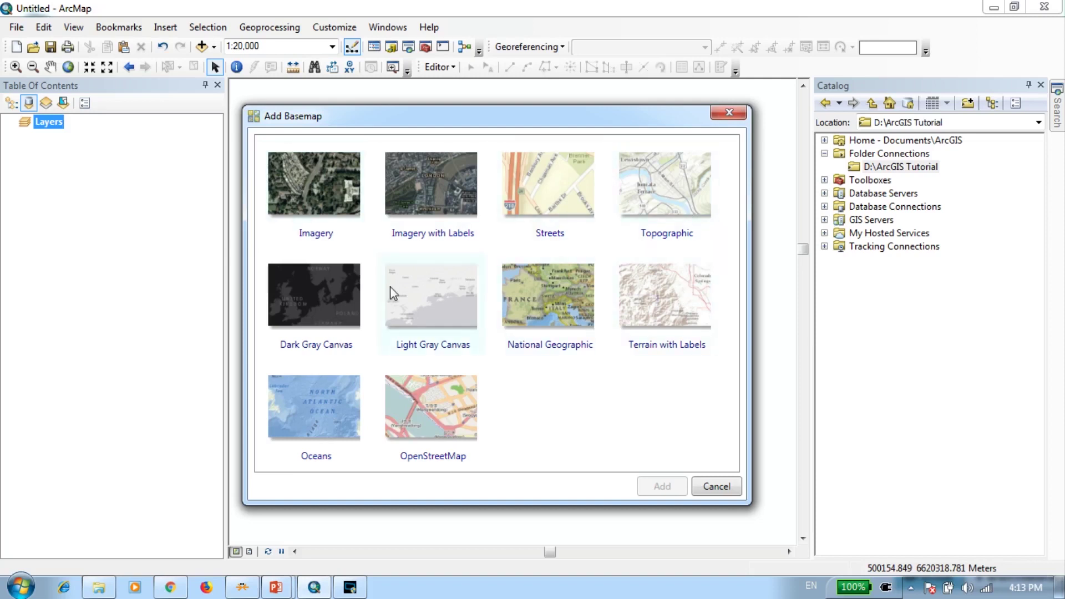
Add the Imagery with Labels basemap to the map
click(427, 189)
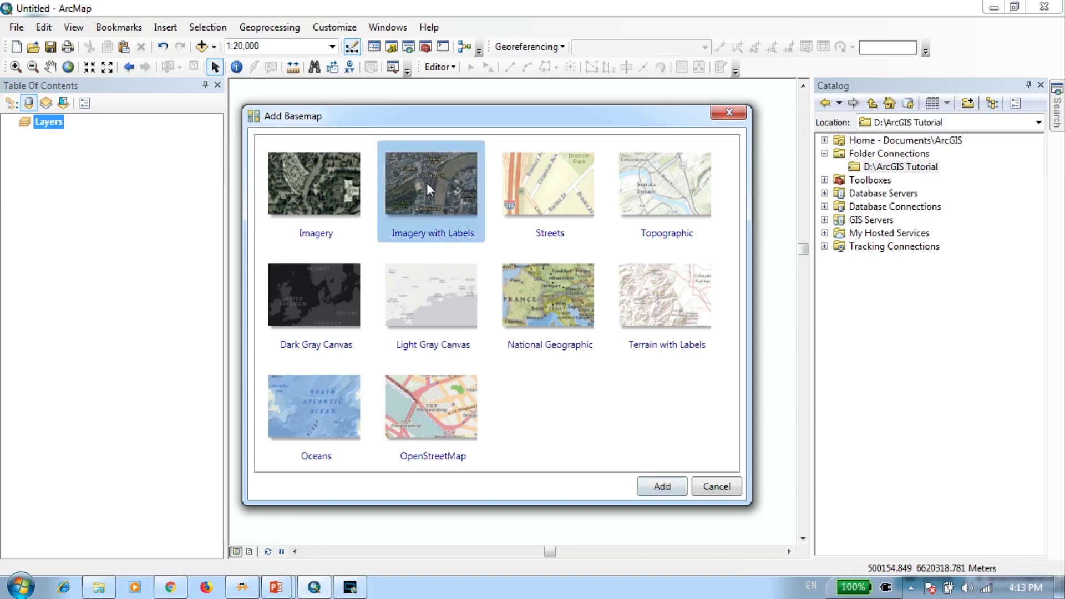
click(660, 486)
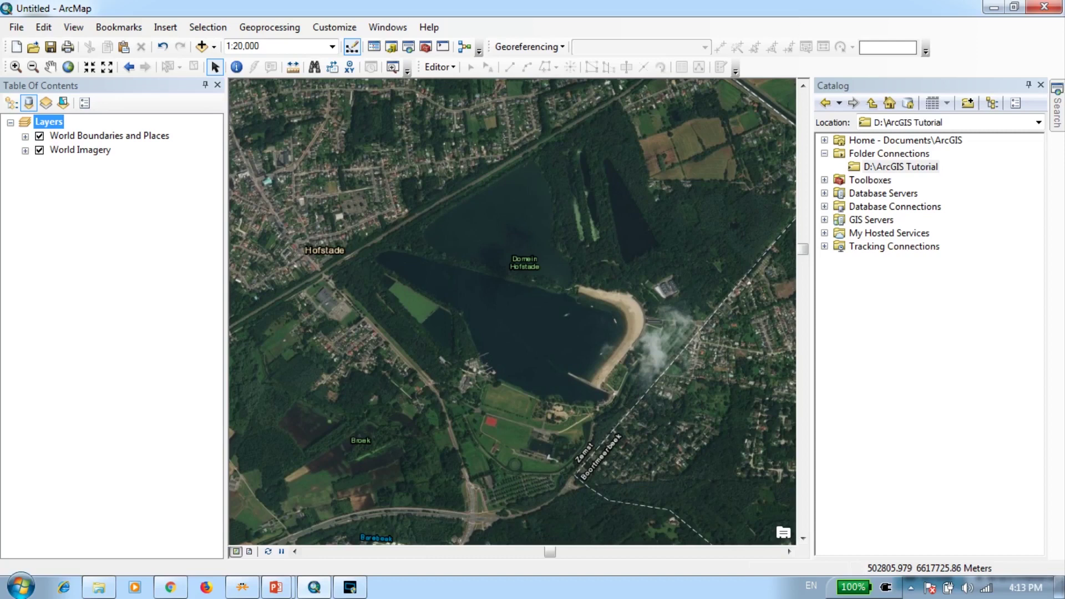
click(16, 67)
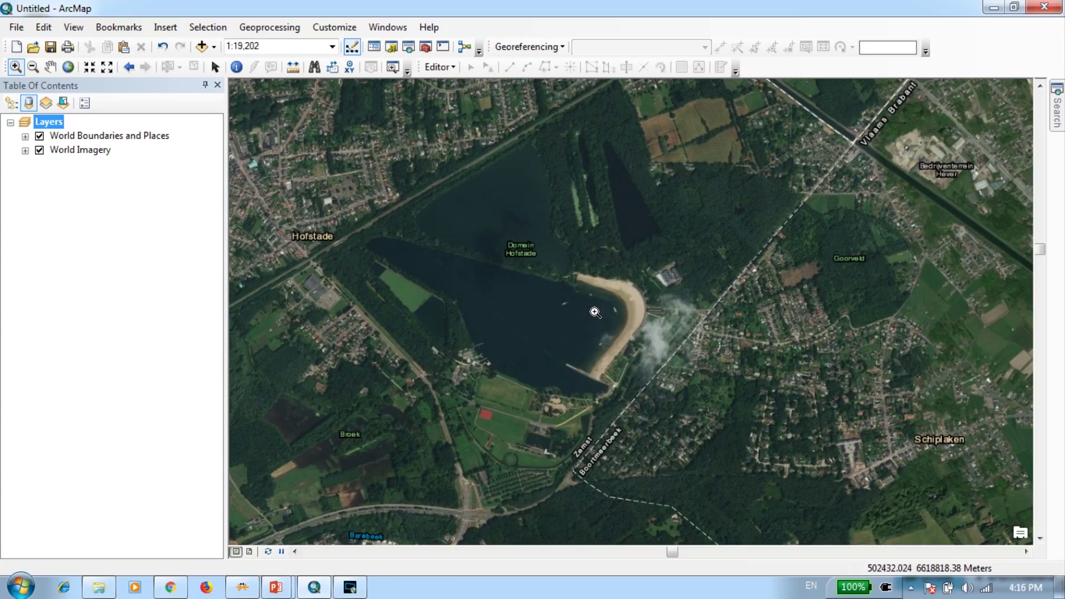
Show the Catalog and add a folder connection to D:\ArcGIS Tutorial
click(391, 47)
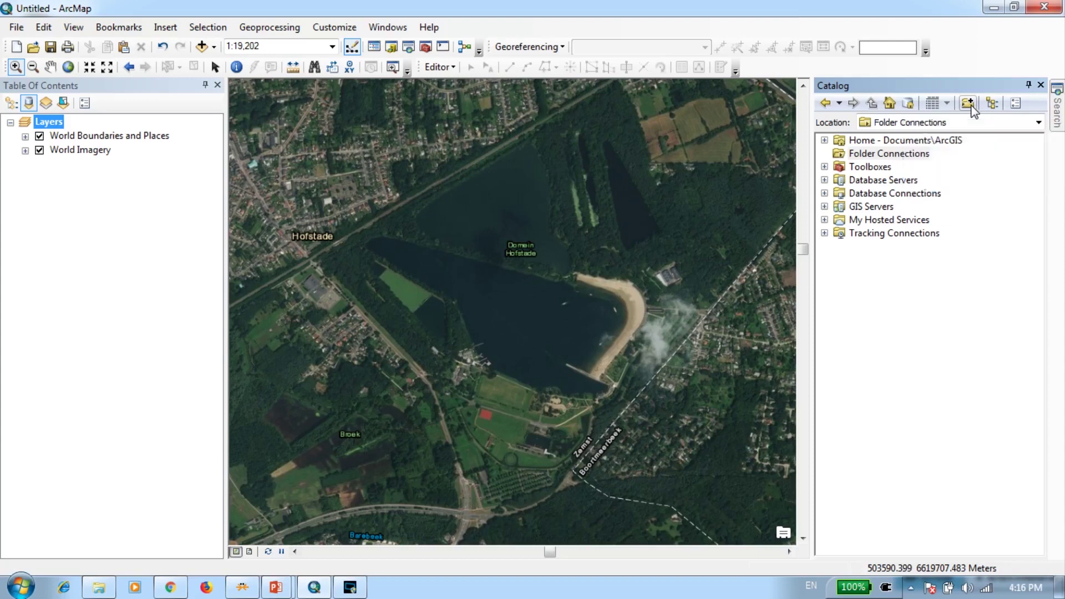
click(968, 103)
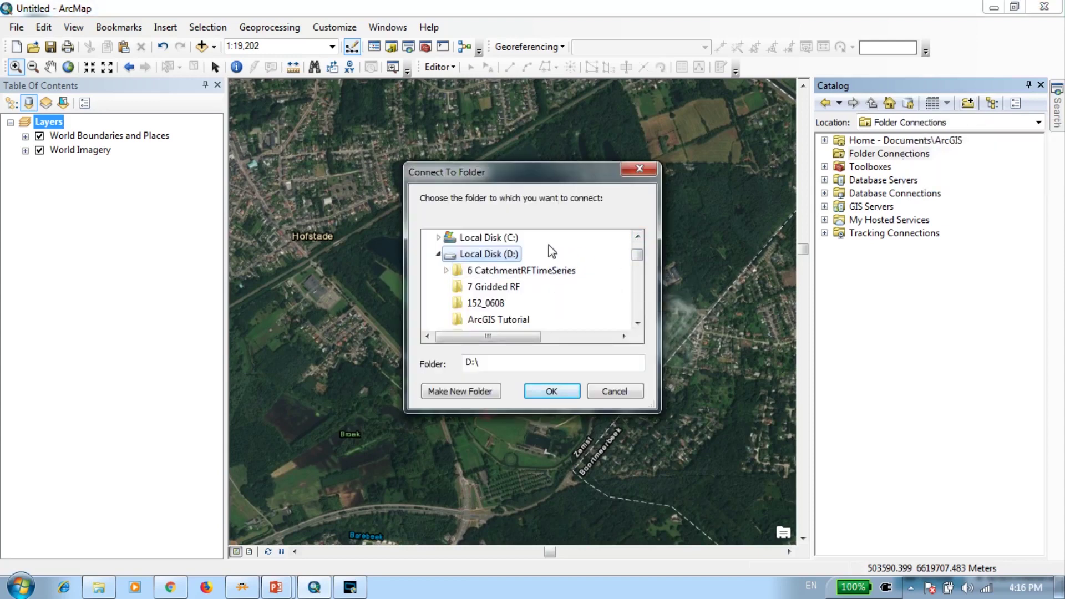
click(509, 321)
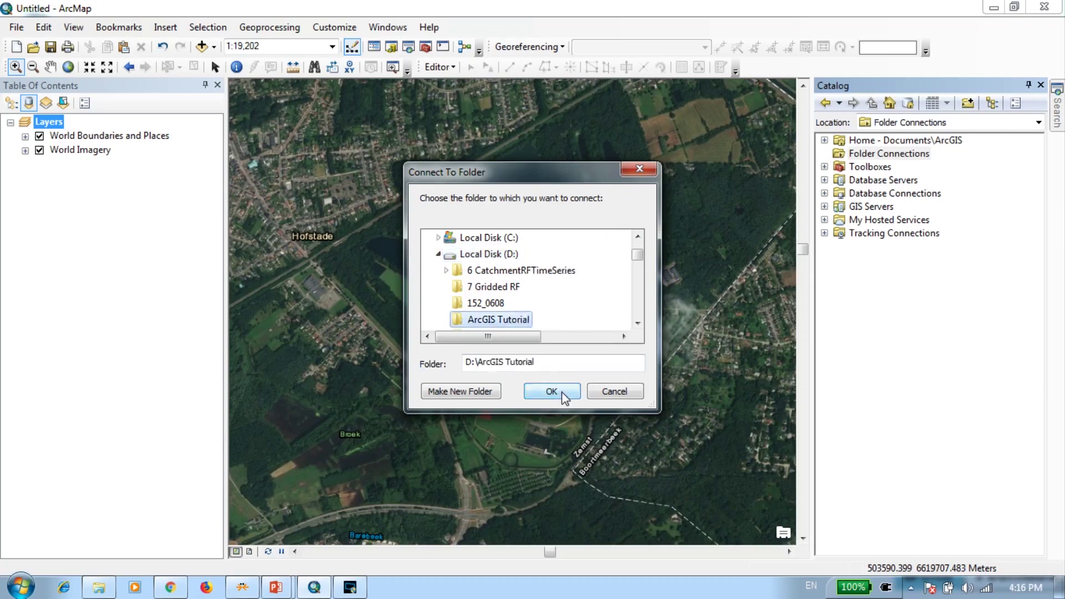
click(546, 391)
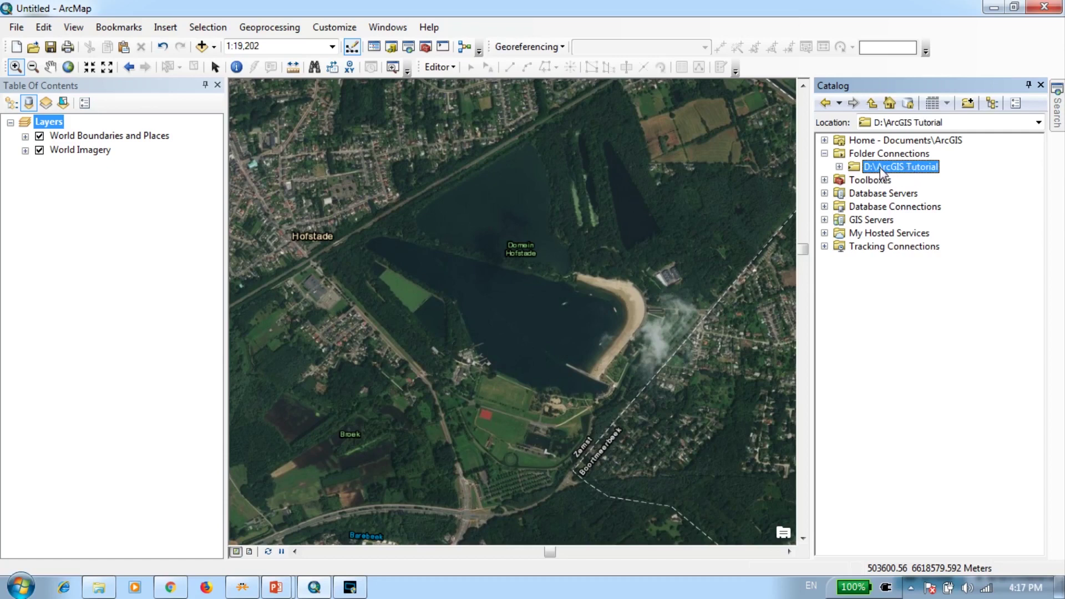
Start a new shapefile in the ArcGIS Tutorial folder, named Lakes, with the Polygon feature type
right_click(918, 171)
mouse_move(977, 269)
click(829, 413)
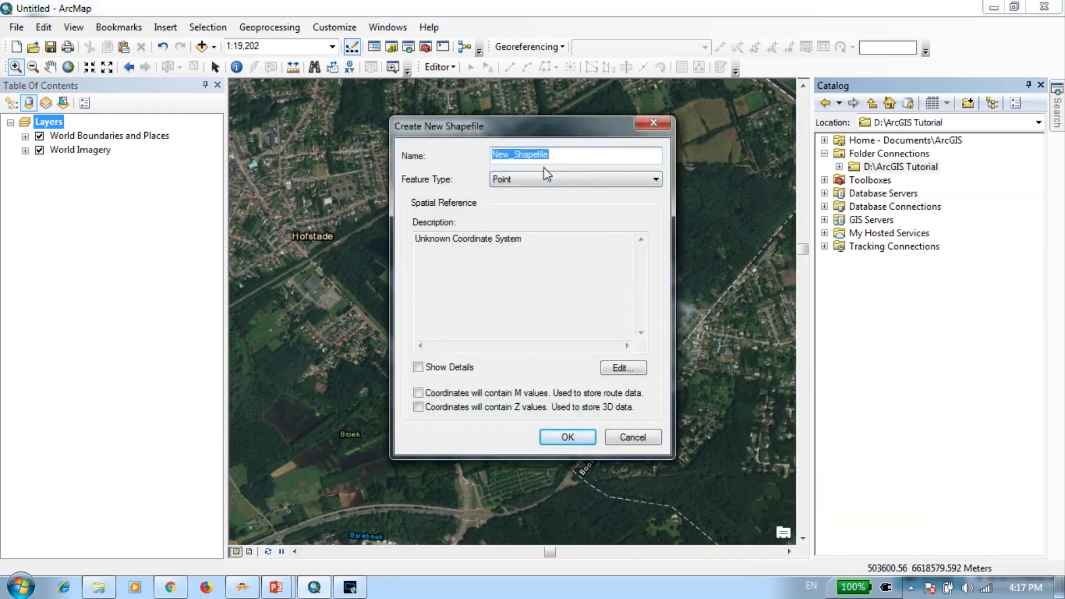
text(Lakes)
drag(560, 128, 830, 141)
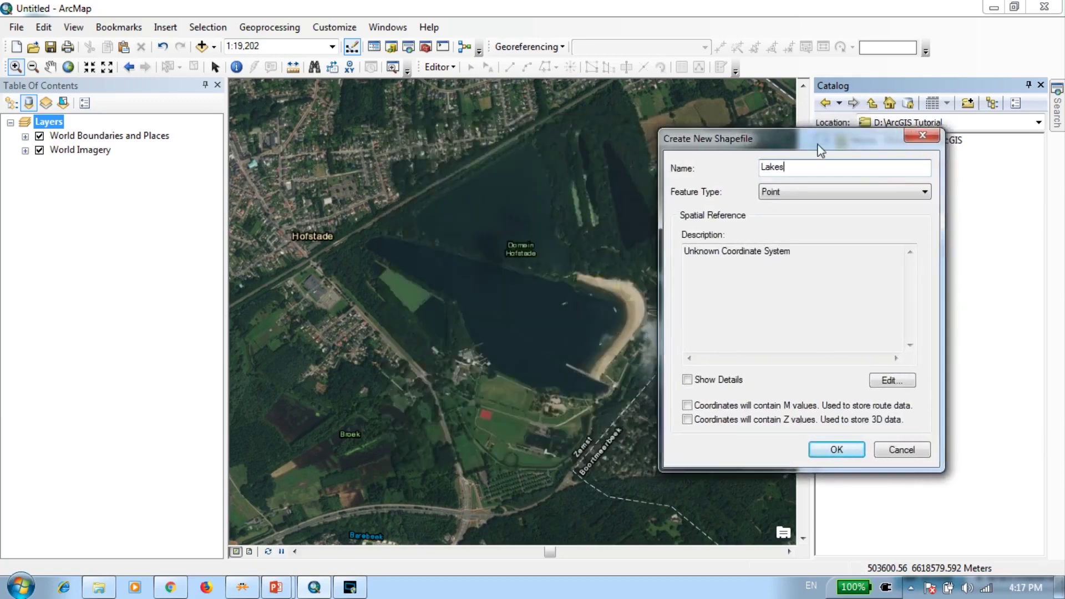
click(795, 192)
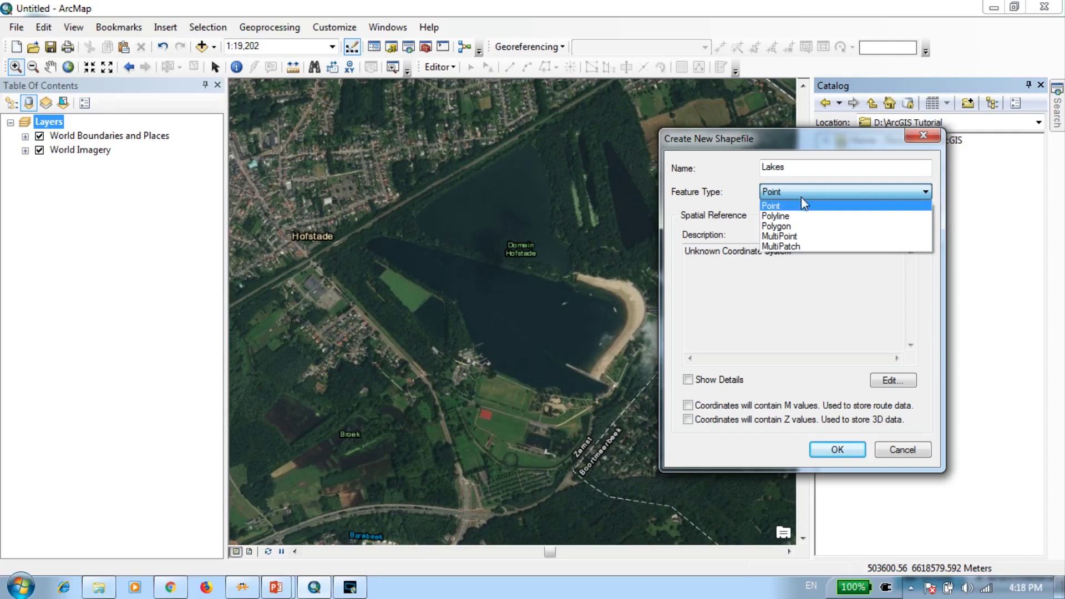
click(794, 227)
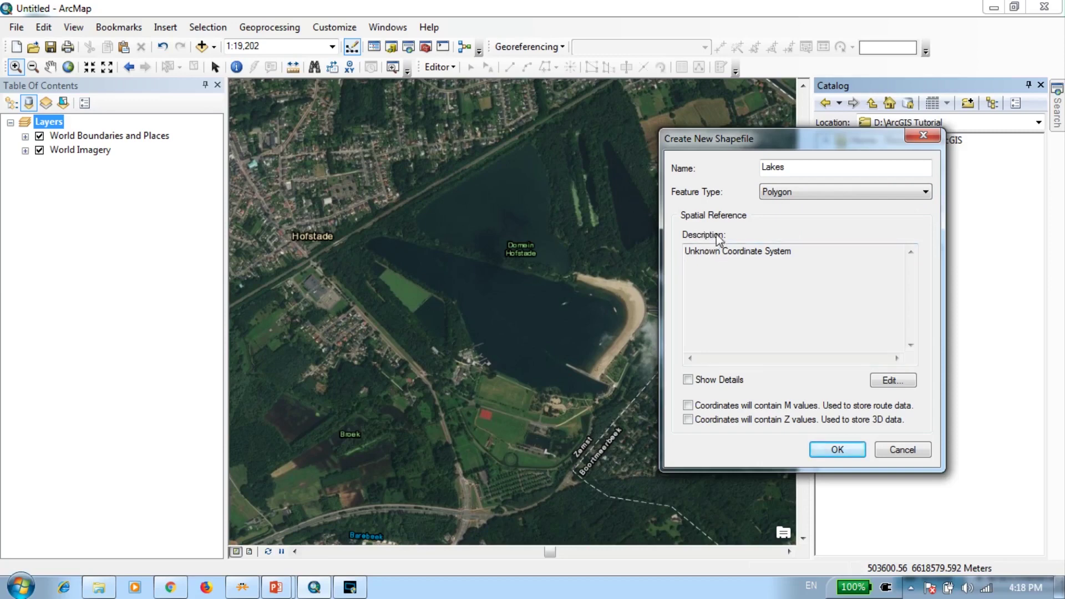
Assign the World geographic coordinate system GCS_WGS_1984 to the Lakes shapefile and create it
click(894, 381)
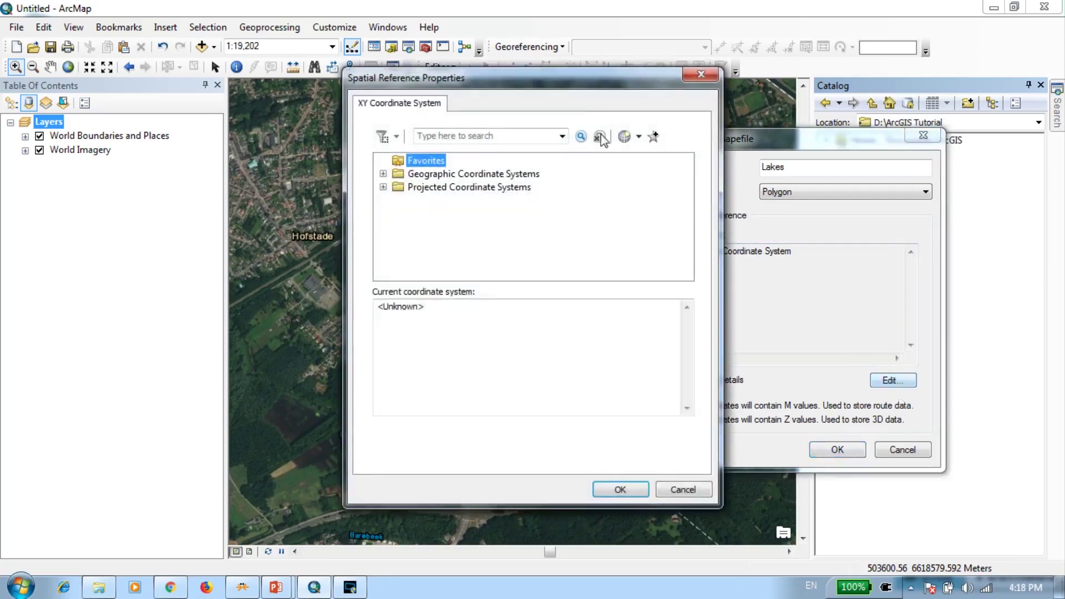
drag(565, 84, 871, 106)
double_click(703, 197)
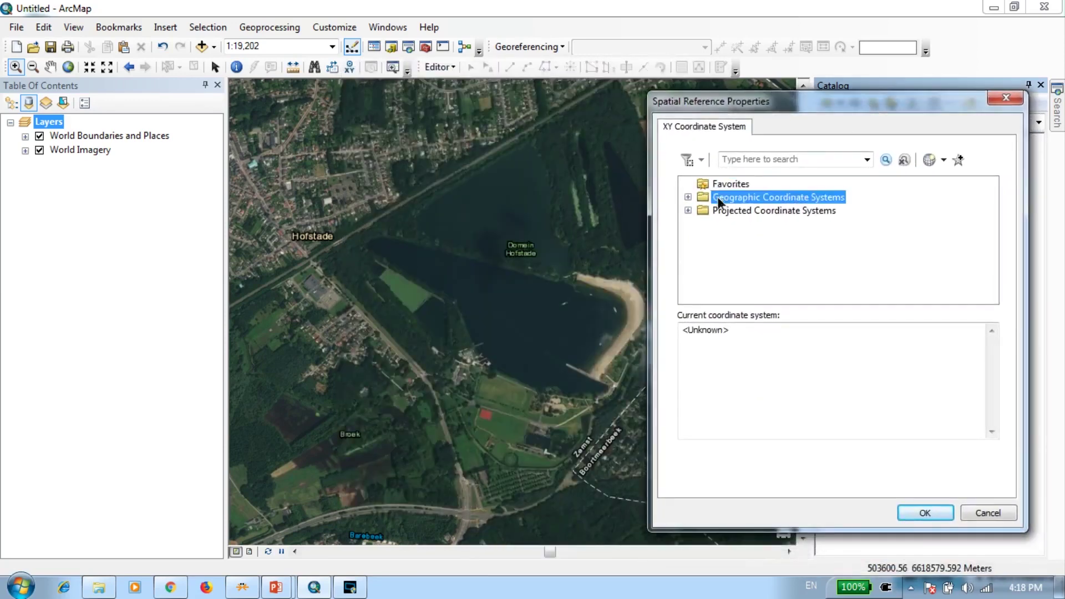
scroll(775, 224, down, 3)
double_click(739, 276)
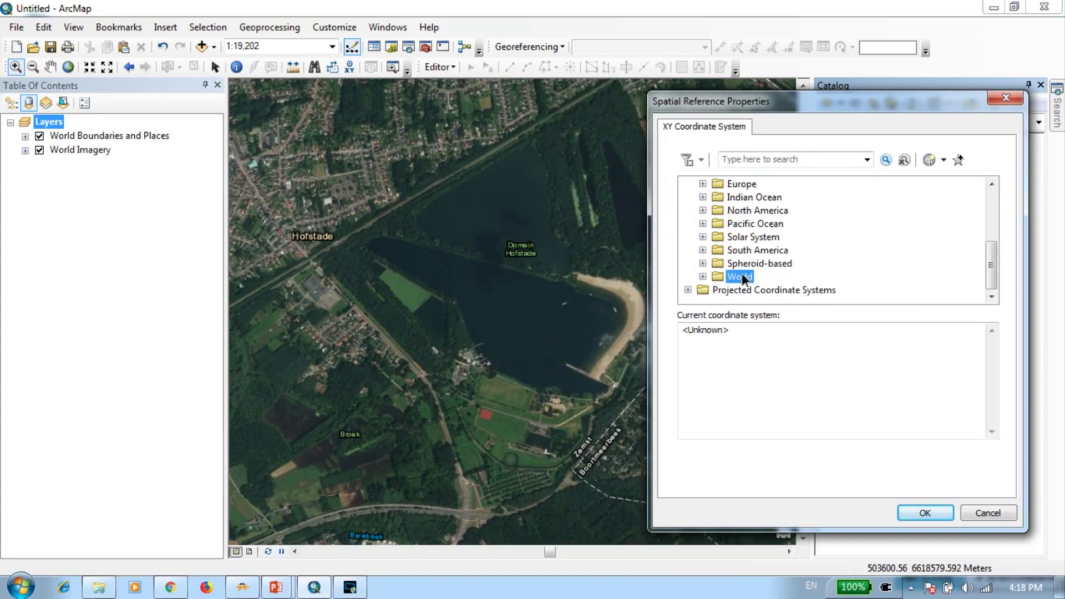
scroll(777, 277, down, 3)
click(771, 278)
click(925, 513)
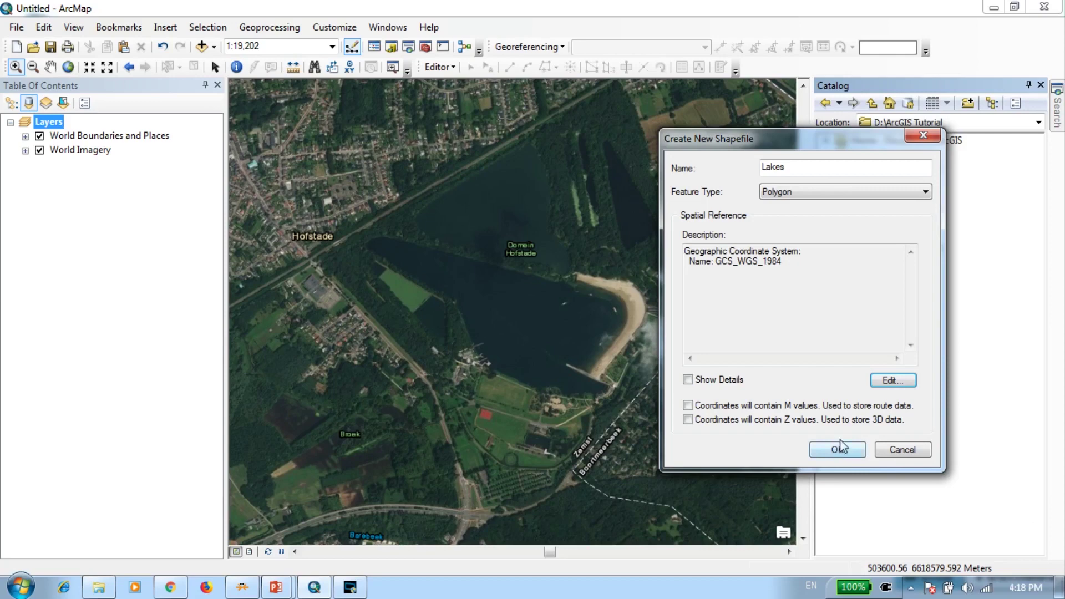
click(837, 450)
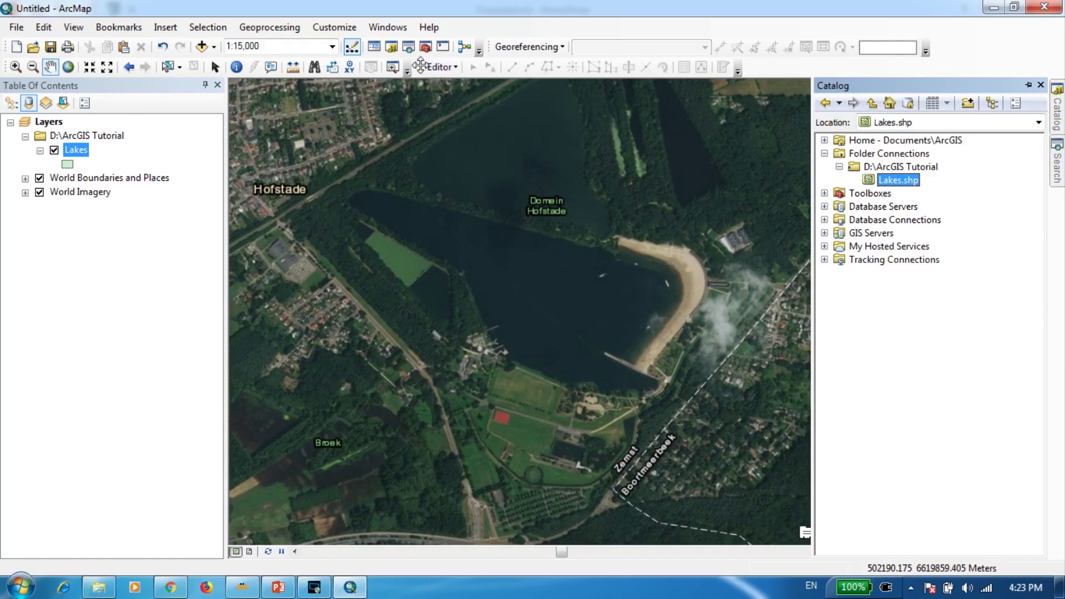
Close the Editor toolbar, then show it again and dock it back in its original place
drag(423, 67, 380, 153)
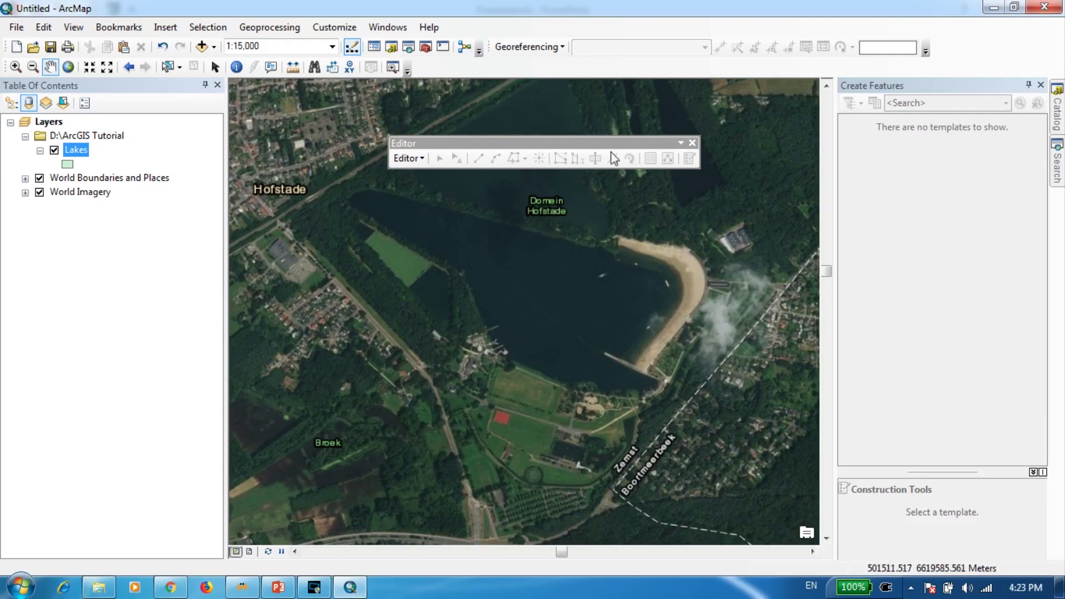
click(692, 143)
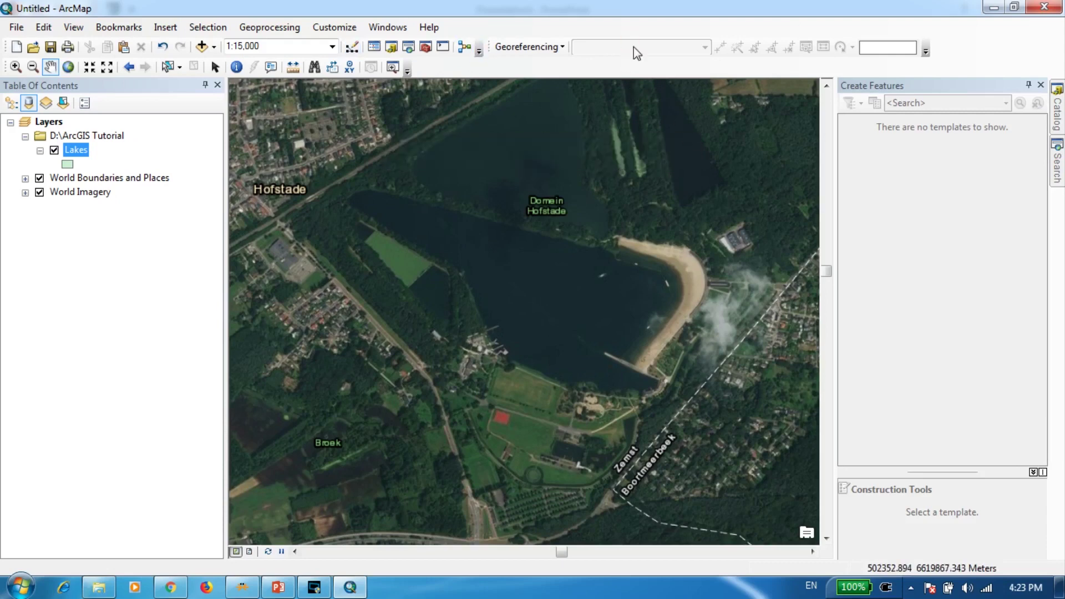
right_click(632, 46)
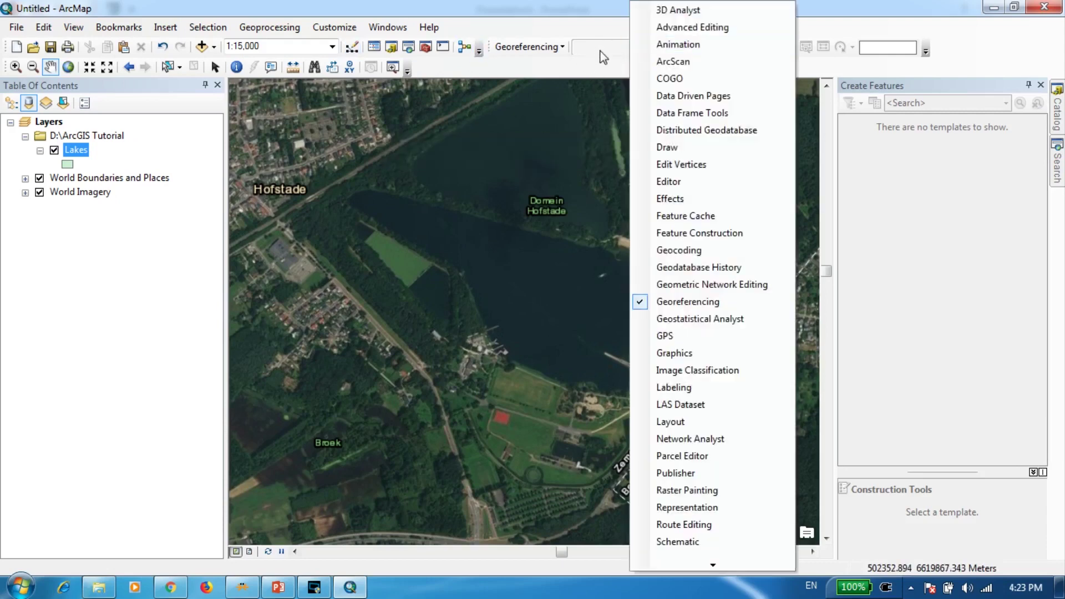
click(688, 184)
drag(404, 143, 427, 67)
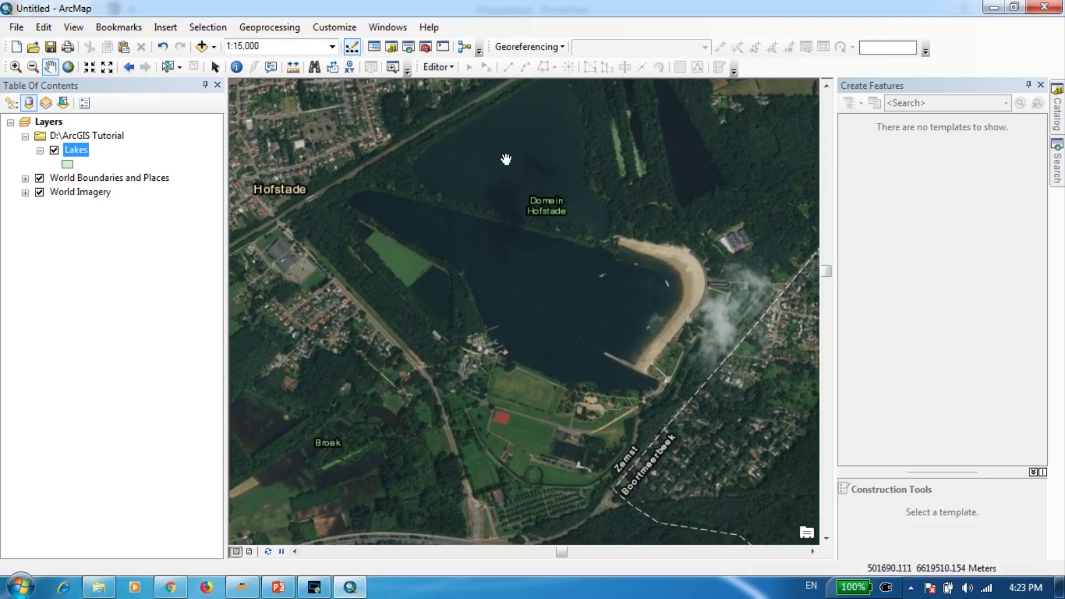
Start an edit session and continue past the spatial reference warning for the Lakes layer
click(448, 67)
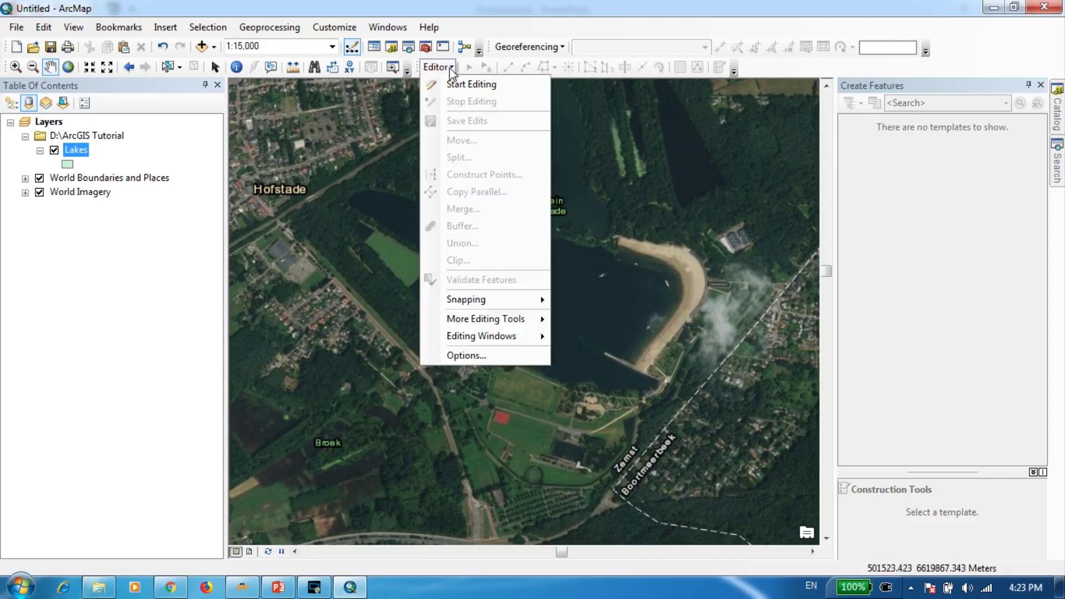
click(454, 85)
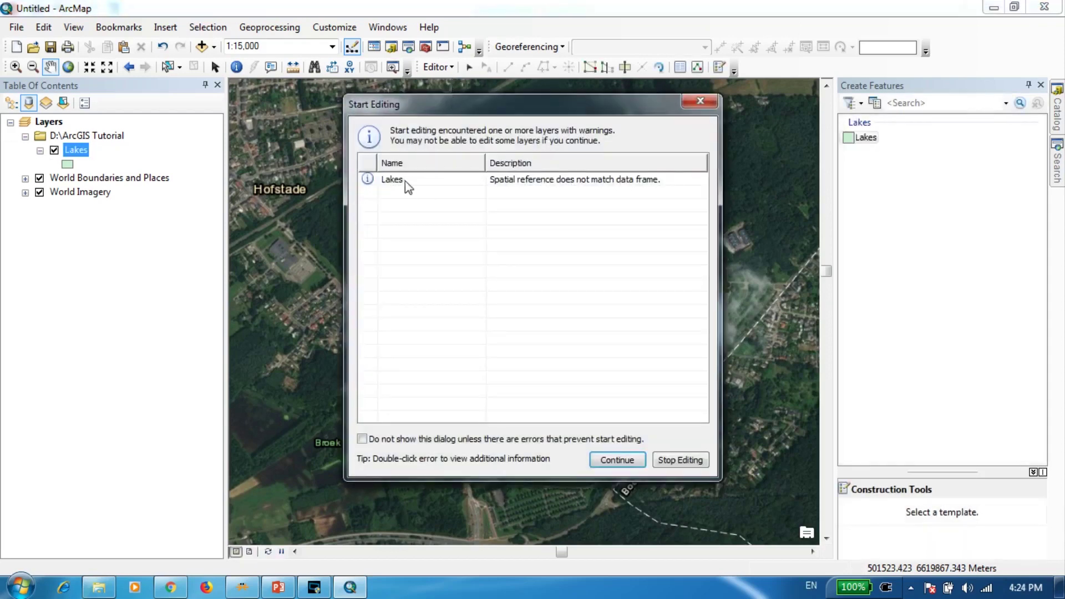
click(404, 181)
click(616, 459)
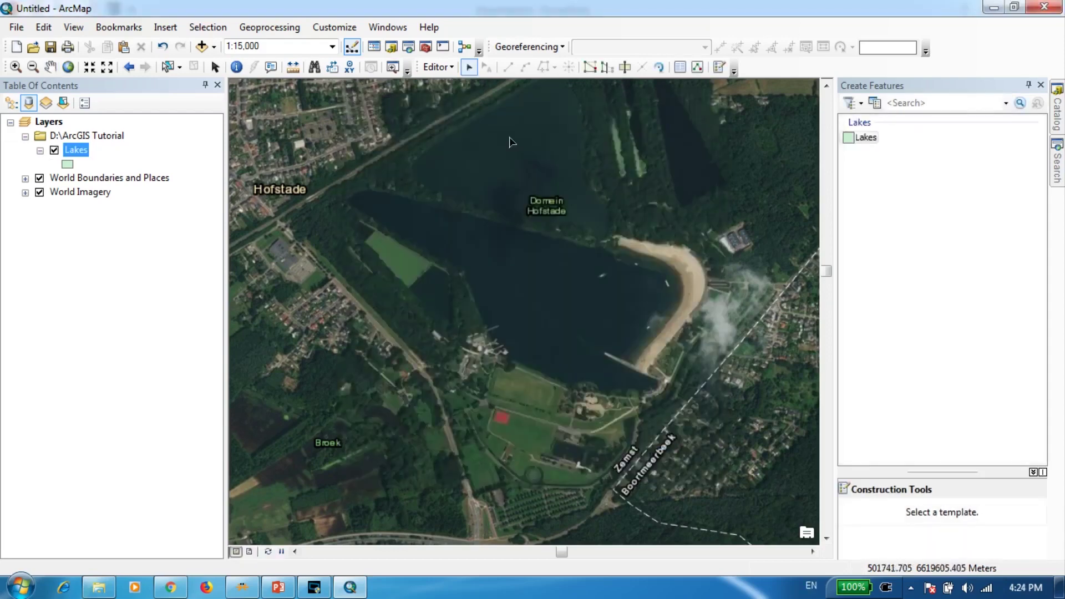
Show the Create Features window and choose the Lakes template with the Polygon construction tool
click(439, 67)
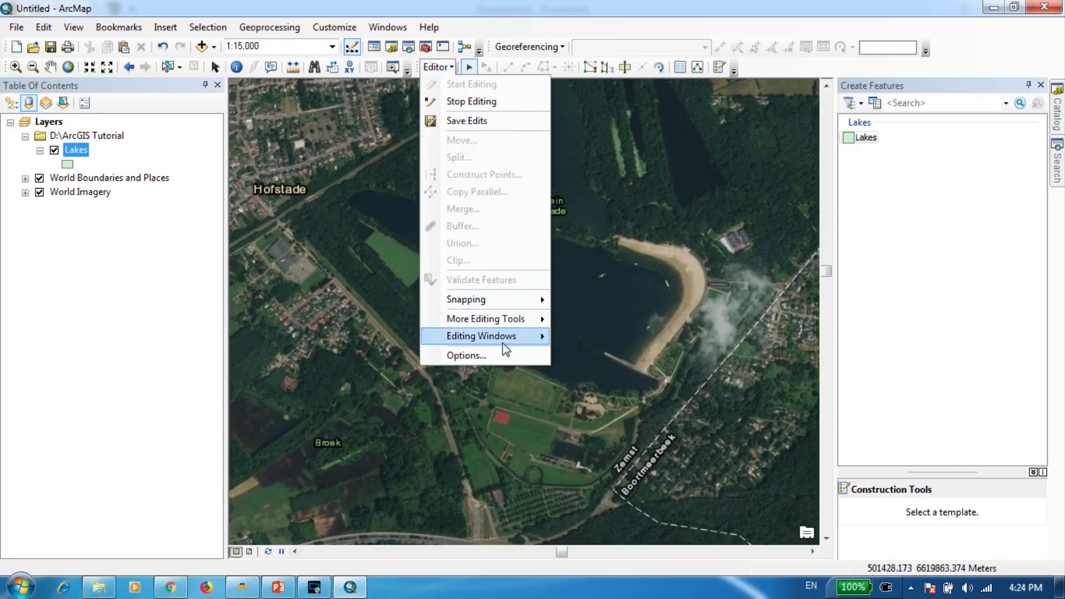
mouse_move(505, 340)
click(609, 341)
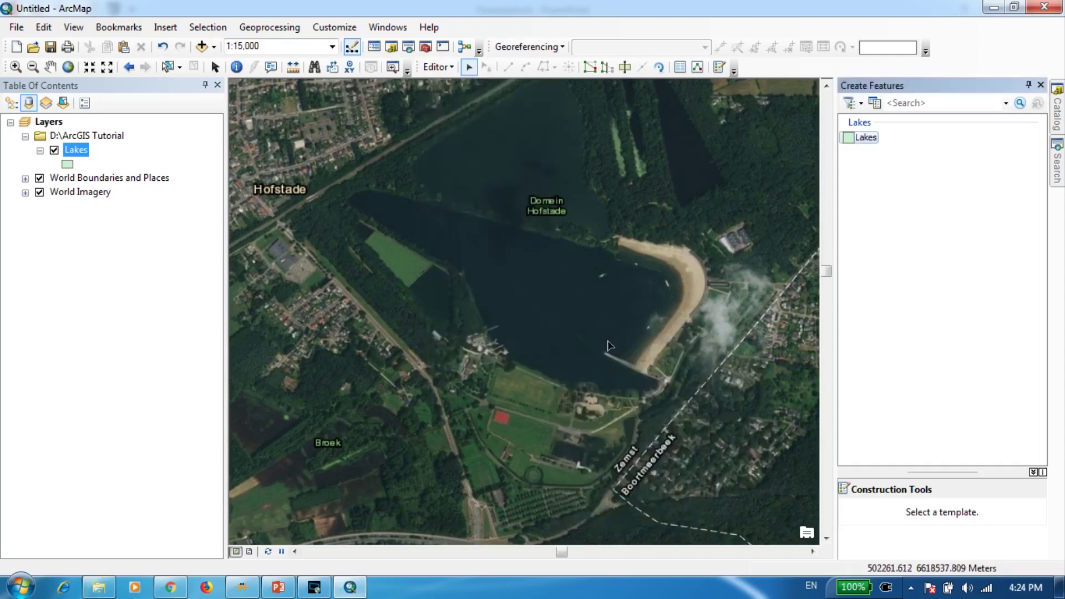
click(863, 143)
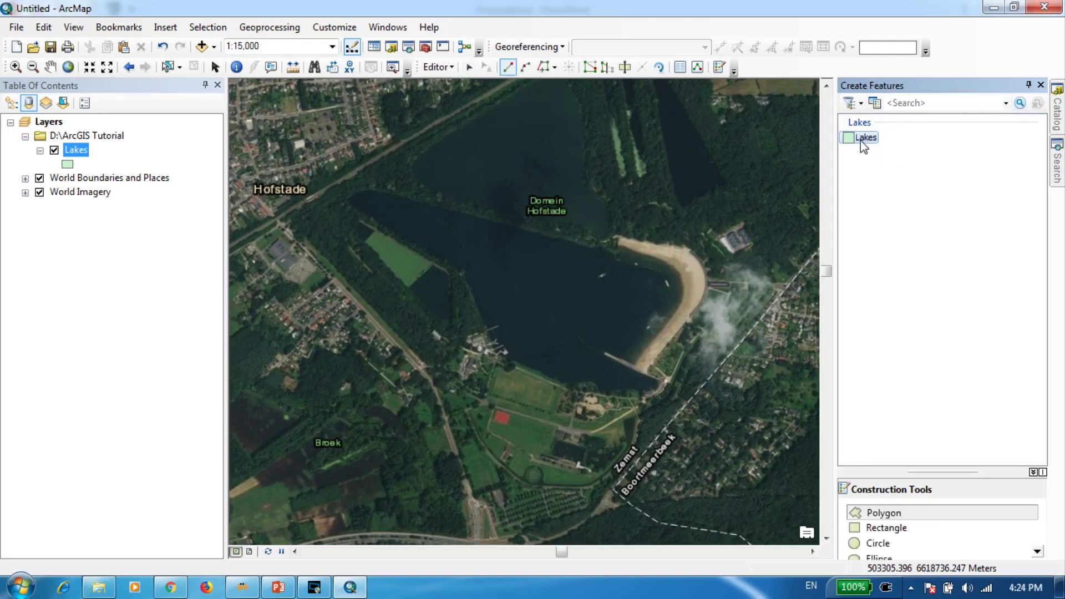
drag(954, 472, 943, 281)
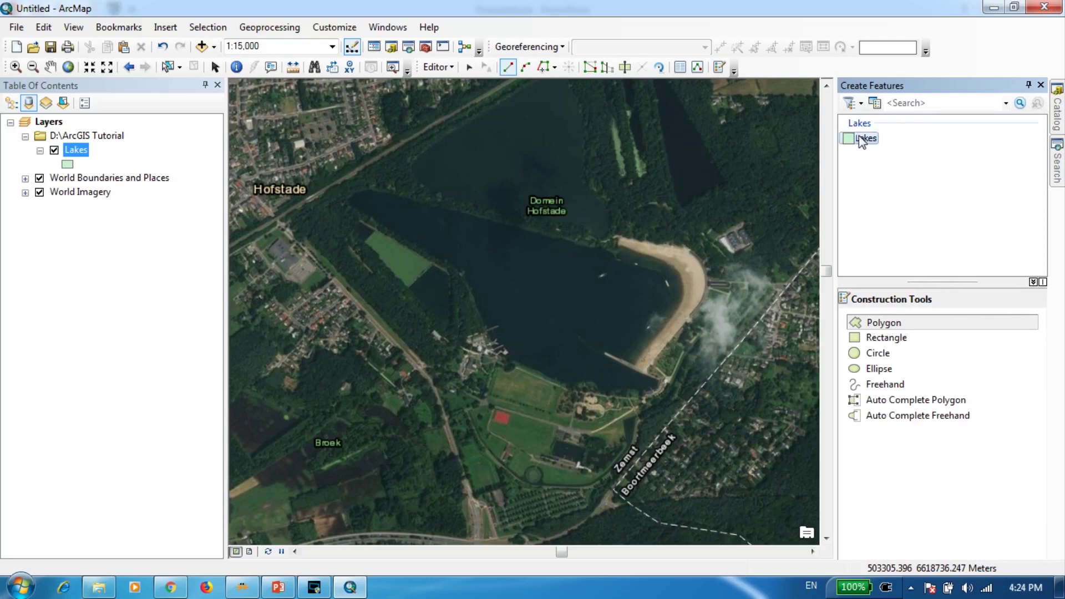
click(886, 325)
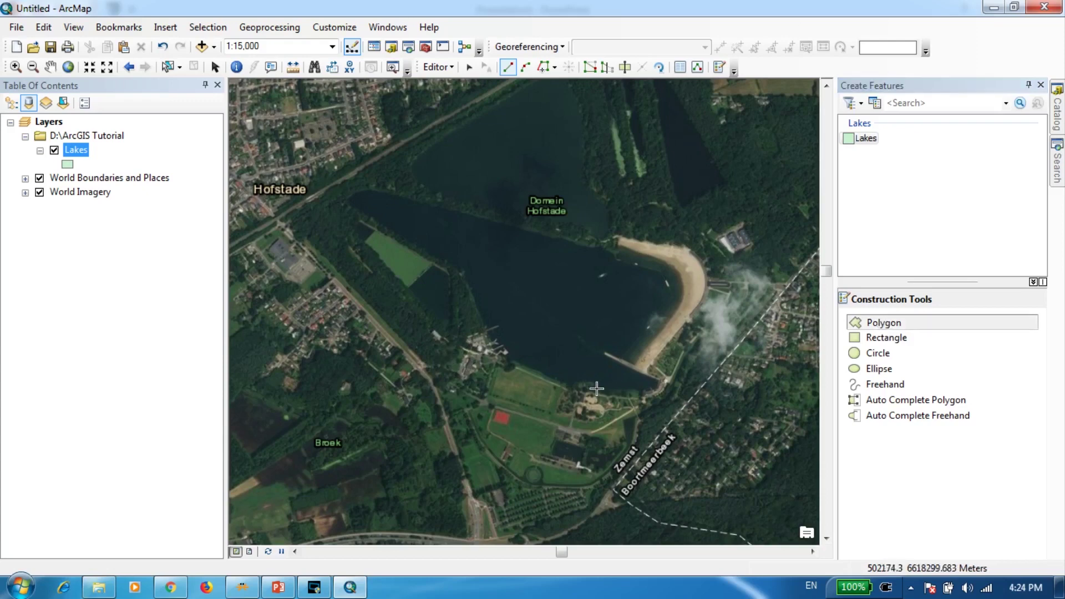
Start the Lakes polygon on the south shore of the large lake and place vertices northwest along its southwestern shoreline
scroll(565, 380, down, 1)
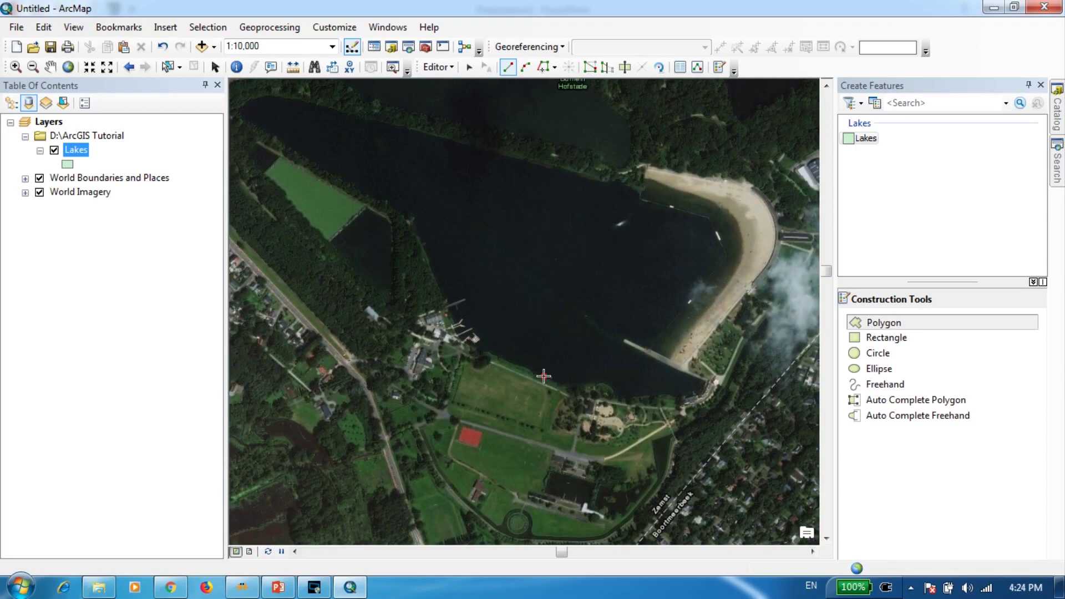
click(543, 376)
click(493, 354)
click(472, 345)
click(453, 319)
click(432, 270)
click(416, 224)
mouse_move(414, 224)
mouse_down()
mouse_move(424, 250)
mouse_move(562, 418)
mouse_move(614, 452)
mouse_up()
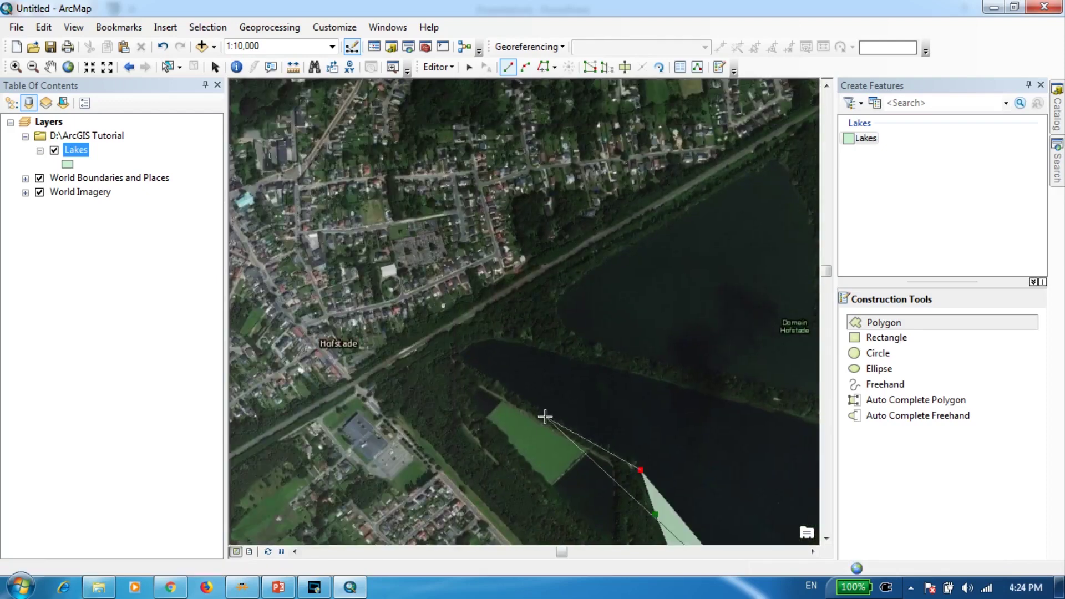
Continue the polygon's vertices past the green field and around the lake's narrow northwestern tip
click(497, 384)
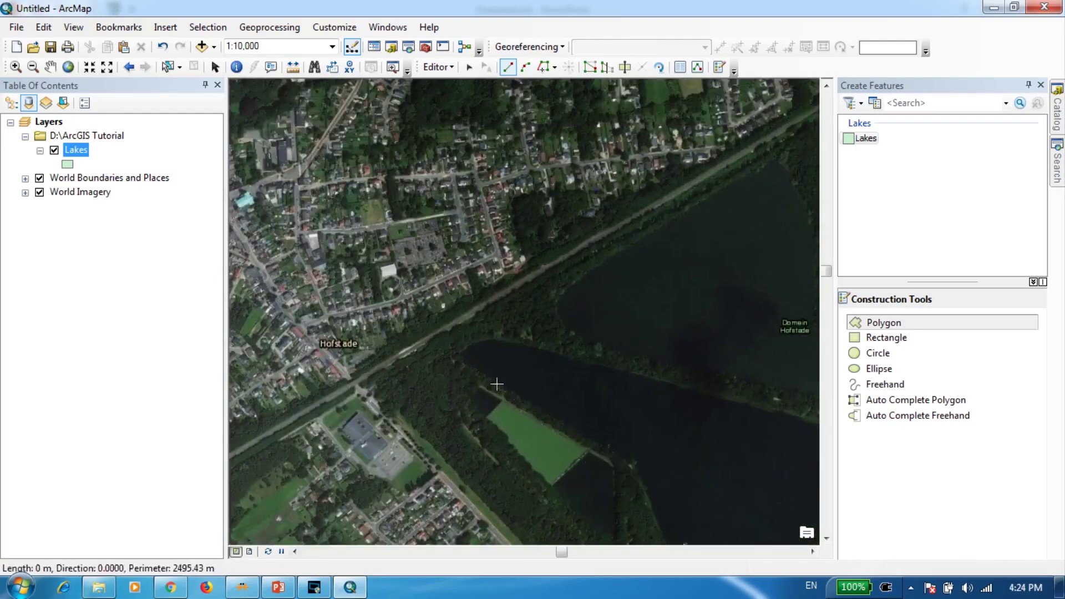
click(475, 369)
click(464, 364)
click(459, 353)
click(491, 338)
click(541, 347)
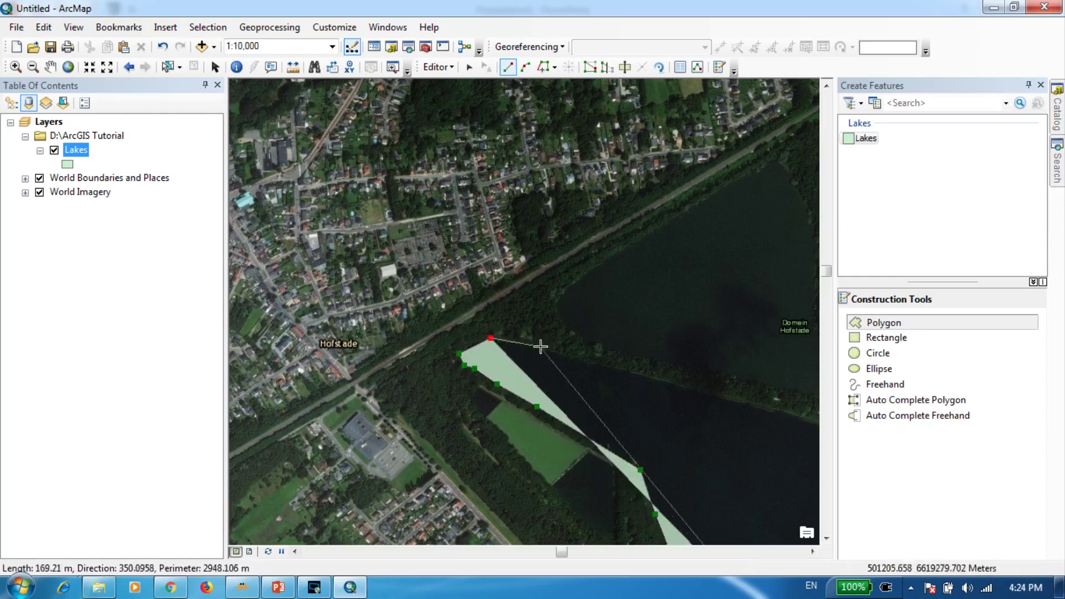
Continue the large lake polygon's vertices southeast along its north shore toward the sandy beach
click(717, 397)
mouse_move(755, 397)
mouse_down()
mouse_move(442, 330)
mouse_move(377, 265)
mouse_up()
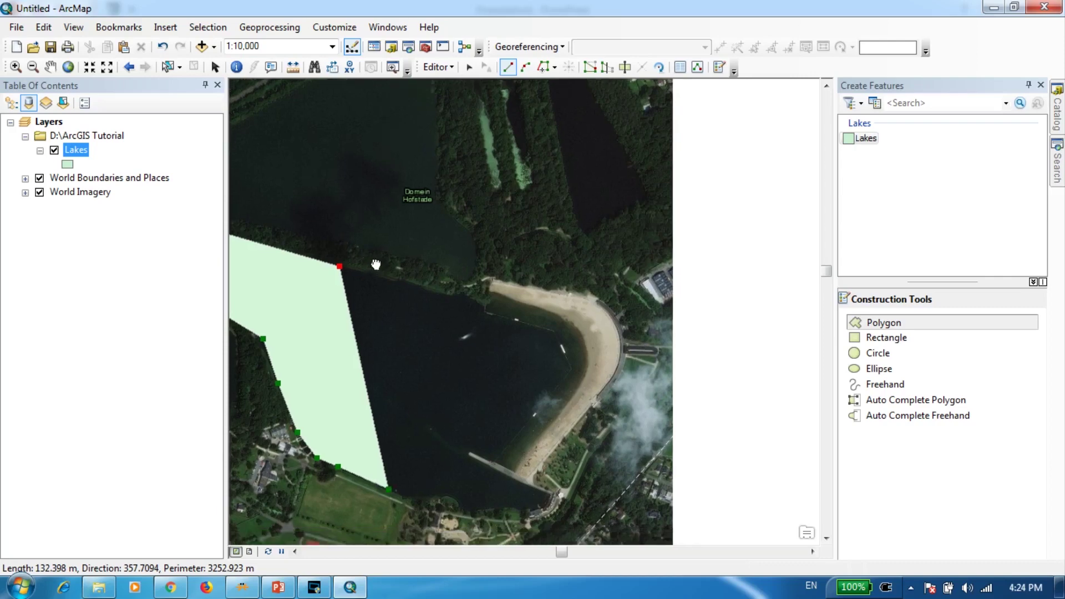
click(446, 290)
scroll(513, 294, up, 4)
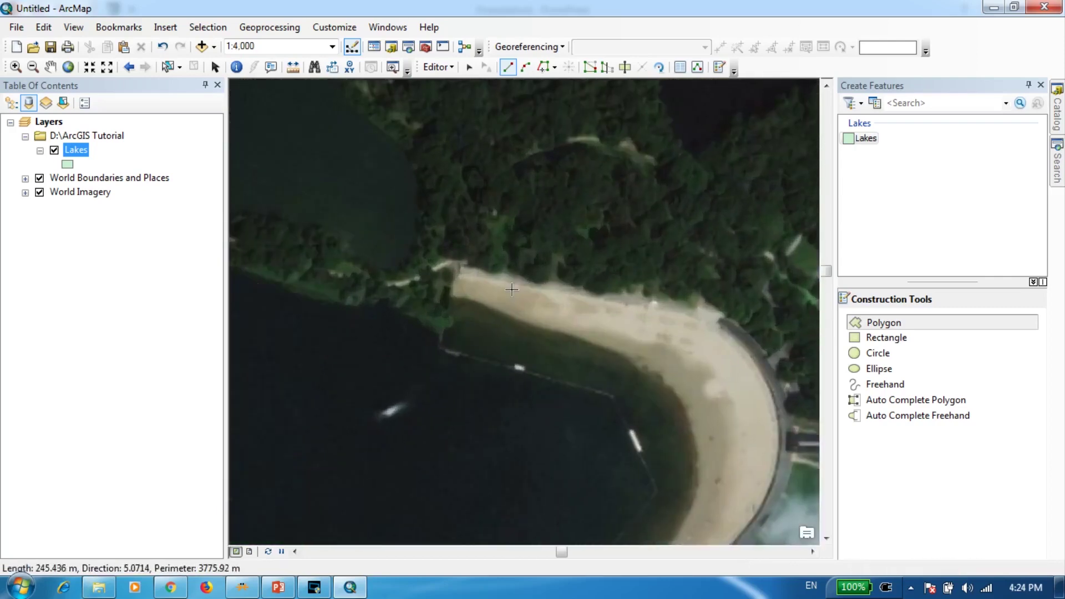
click(354, 308)
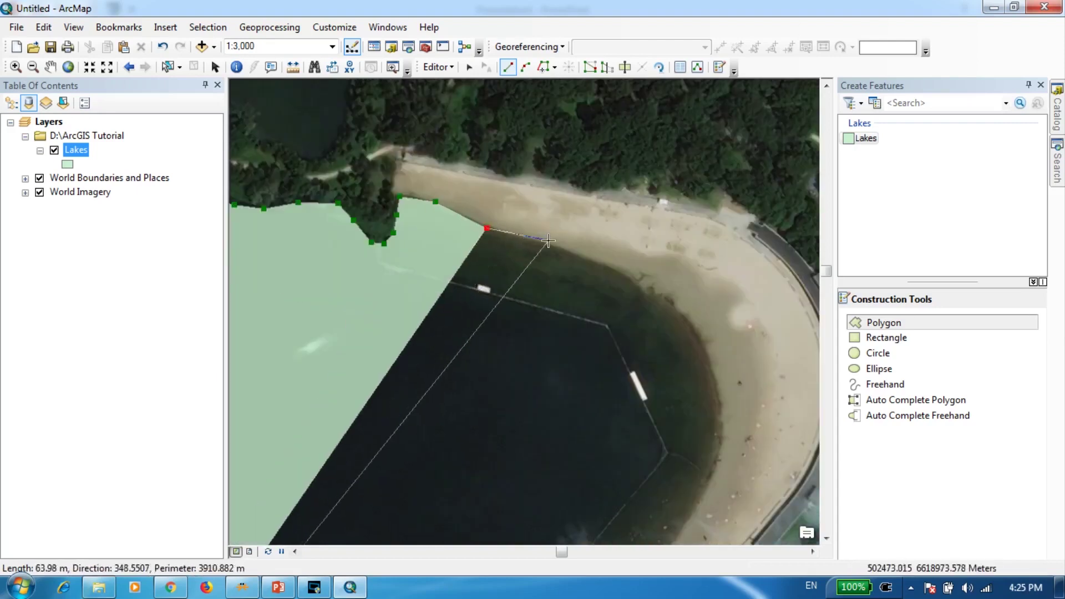
Trace the polygon's vertices around the curved waterline at the northern and eastern parts of the beach
click(548, 241)
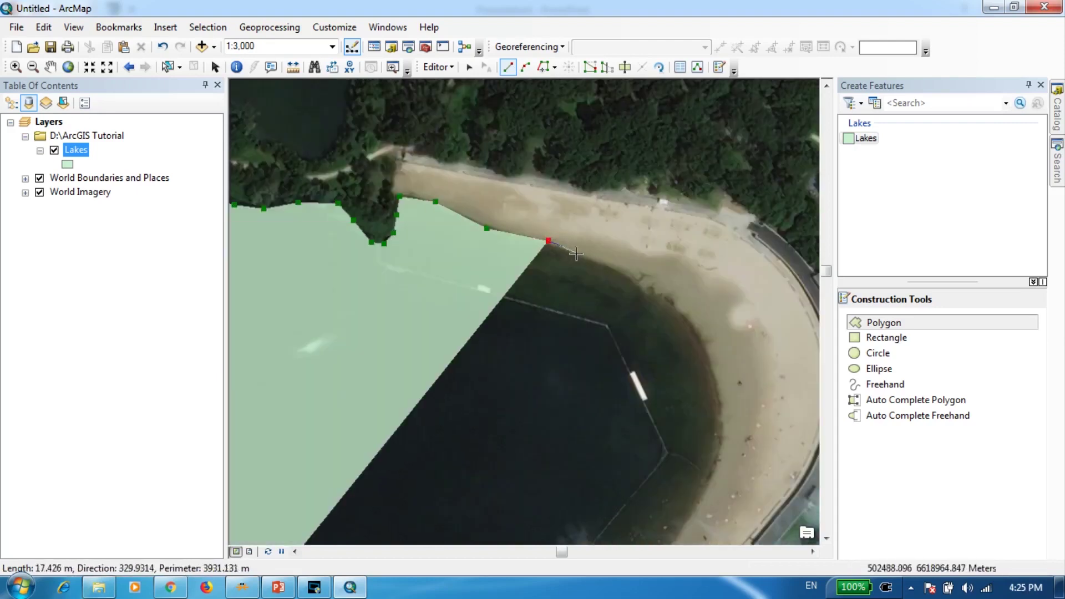
click(599, 264)
click(659, 293)
click(700, 338)
click(715, 409)
drag(689, 464, 632, 266)
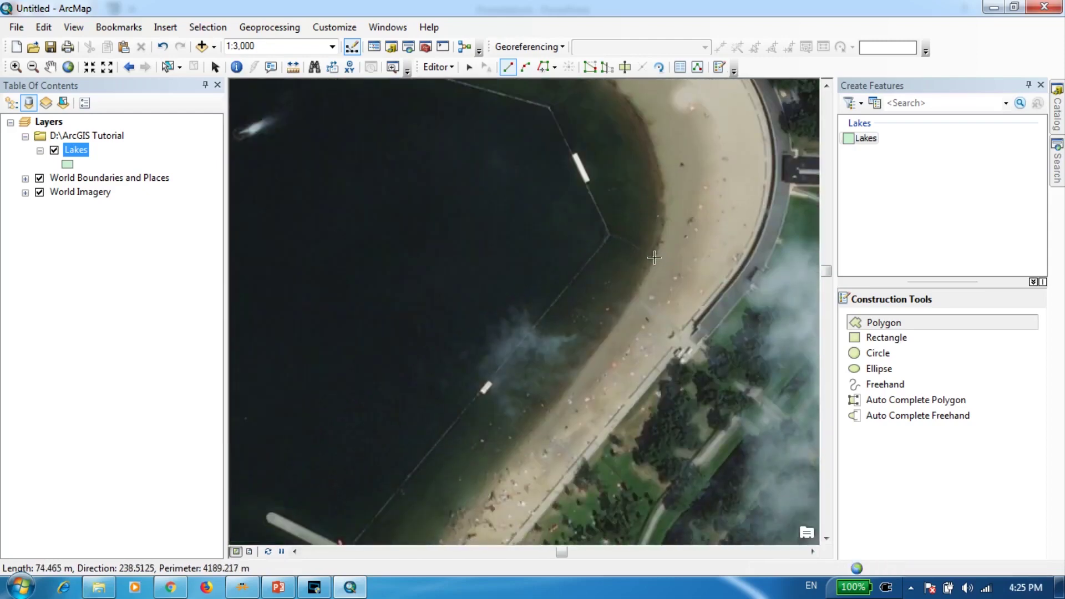
click(654, 257)
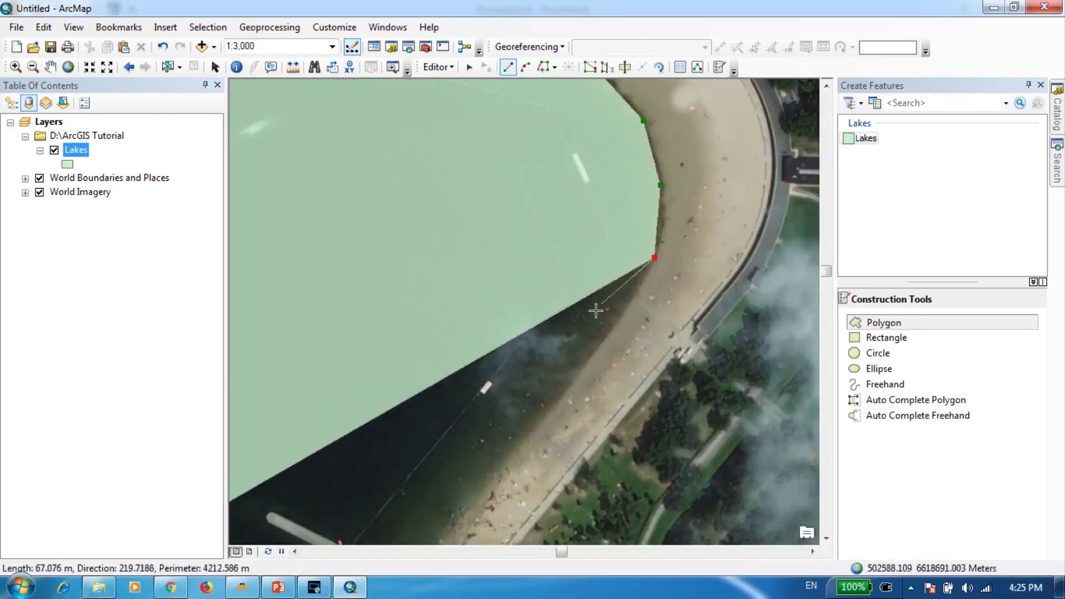
Continue the polygon southwest along the straight beach waterline to the base of the jetty
click(575, 377)
click(473, 477)
key(Left)
key(Down)
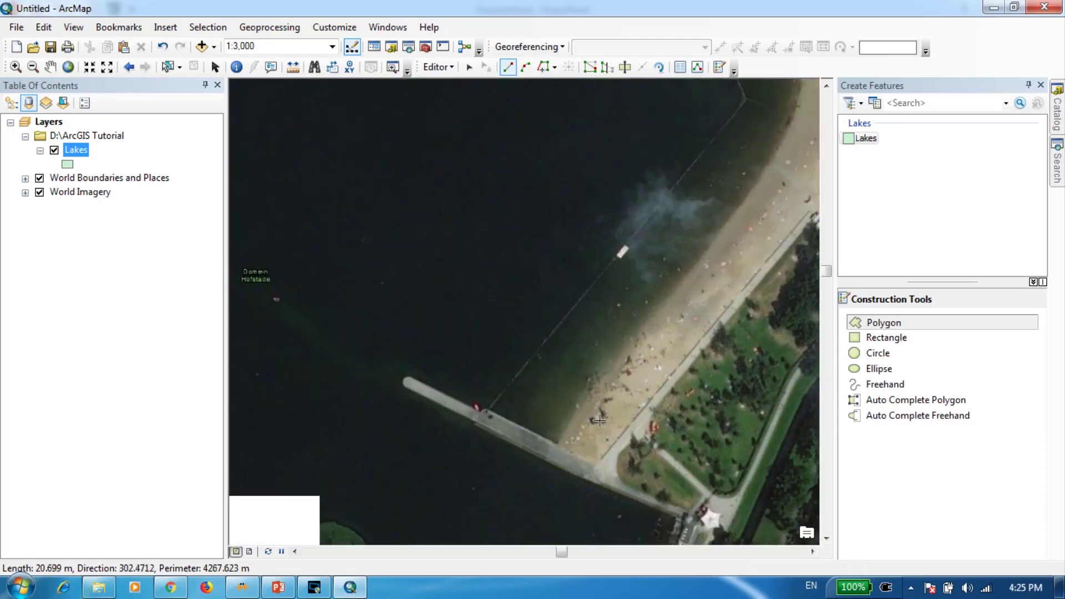
scroll(566, 441, up, 3)
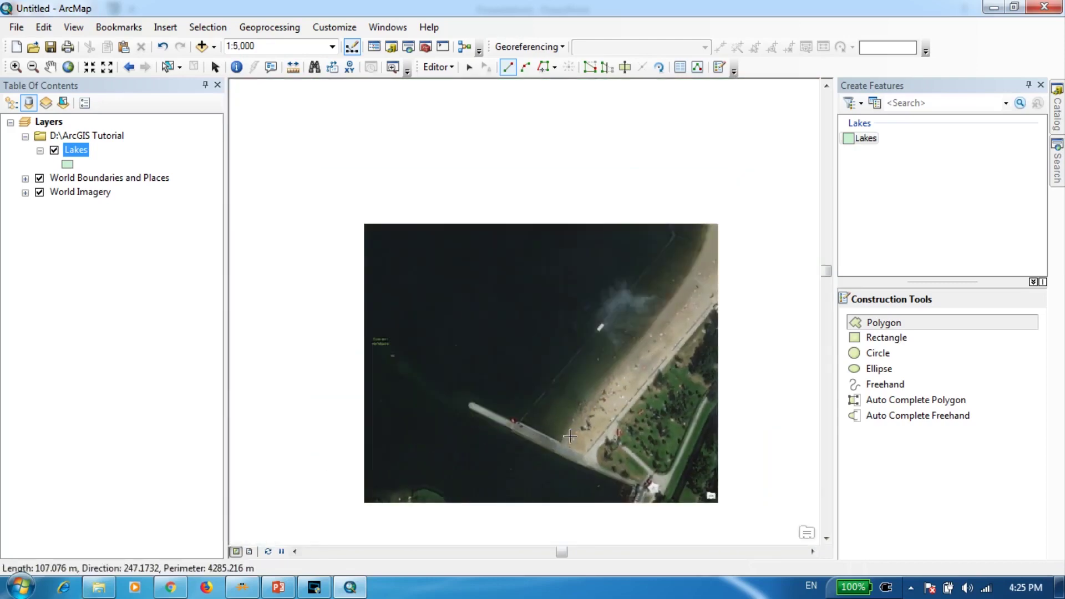
click(564, 439)
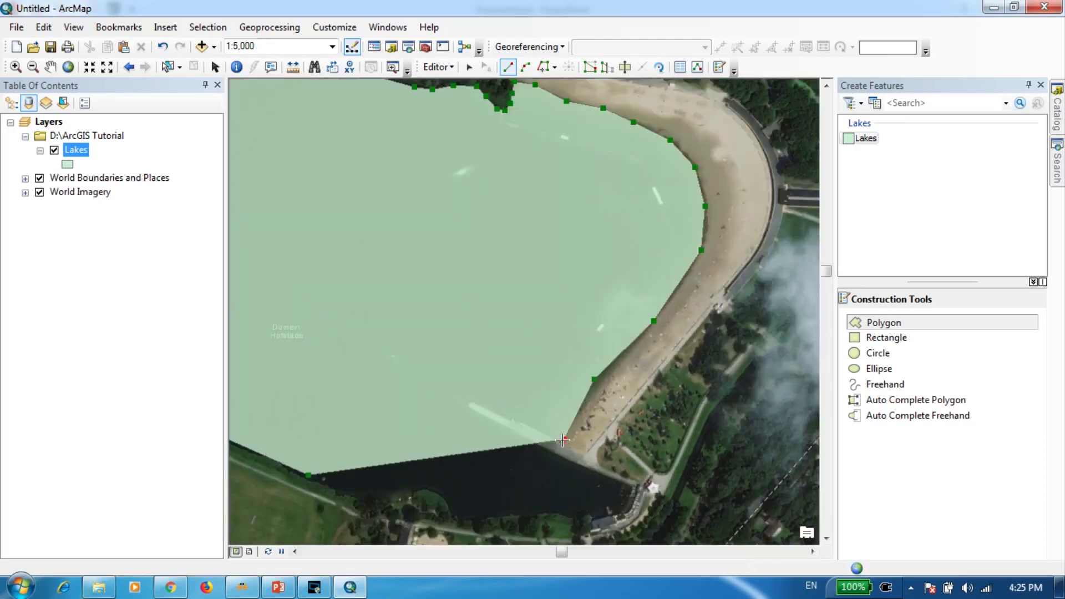
Trace both sides of the narrow jetty so it stays outside the polygon, ending at the lake's southeastern corner
click(496, 414)
click(471, 402)
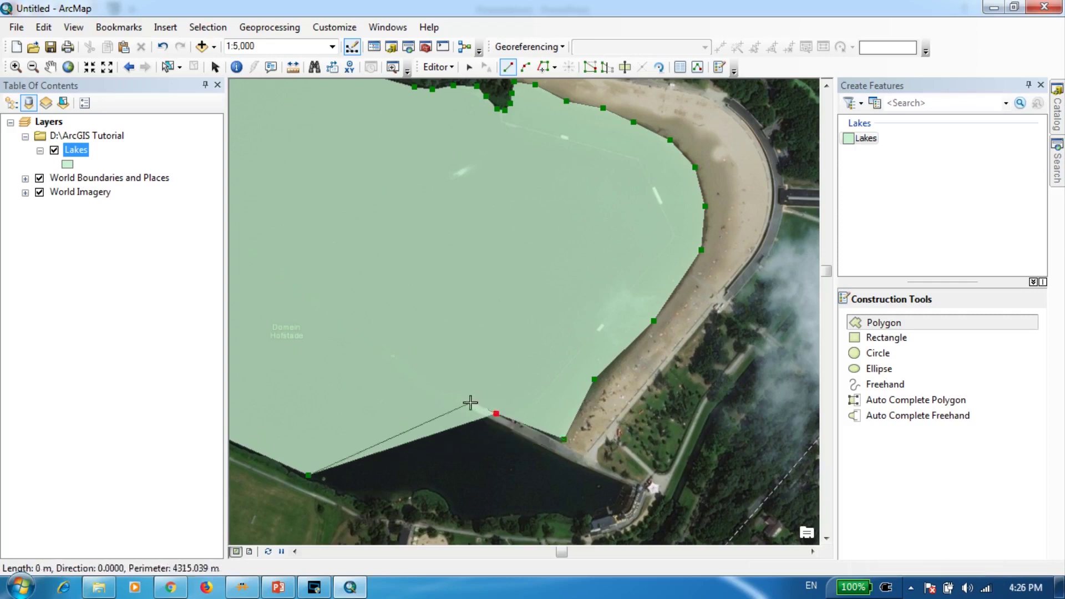
click(469, 411)
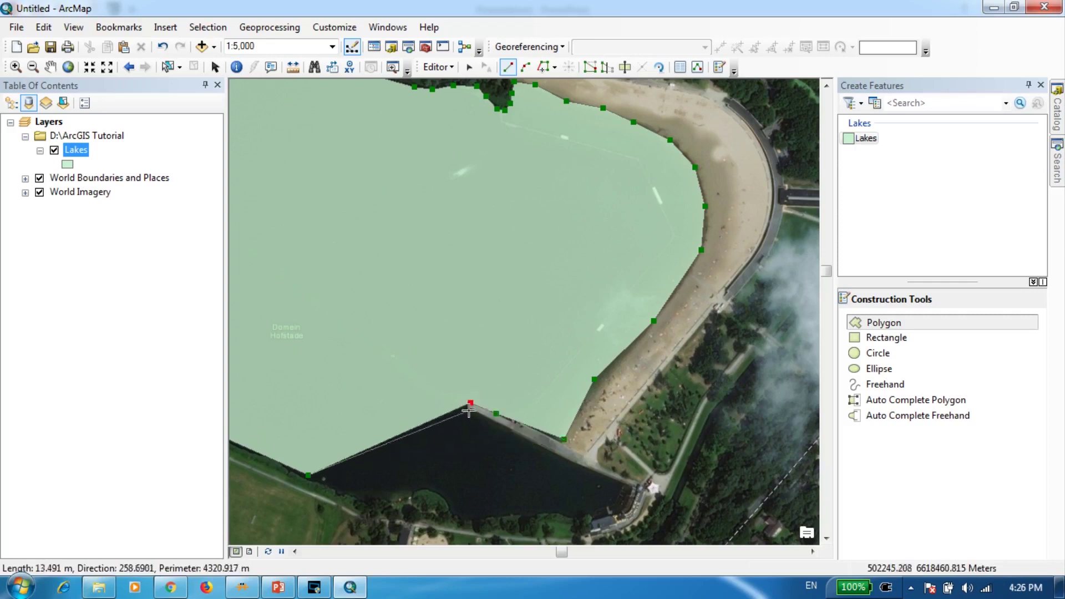
click(574, 461)
click(605, 473)
click(642, 488)
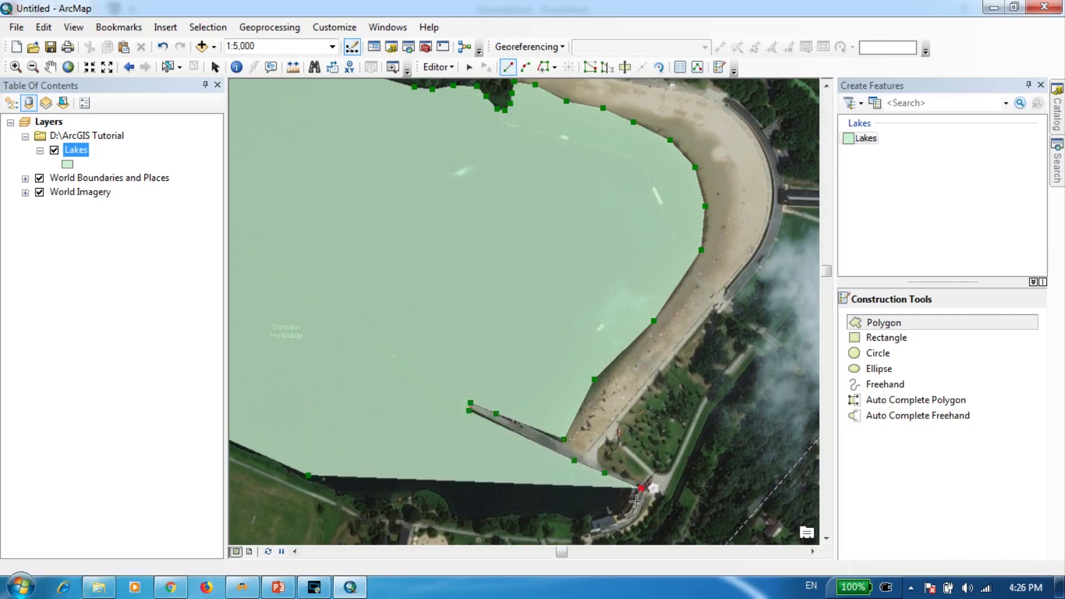
Trace the southeastern corner and the wooded south shore westward, and finish the polygon near its starting vertex
click(633, 510)
click(611, 526)
click(569, 521)
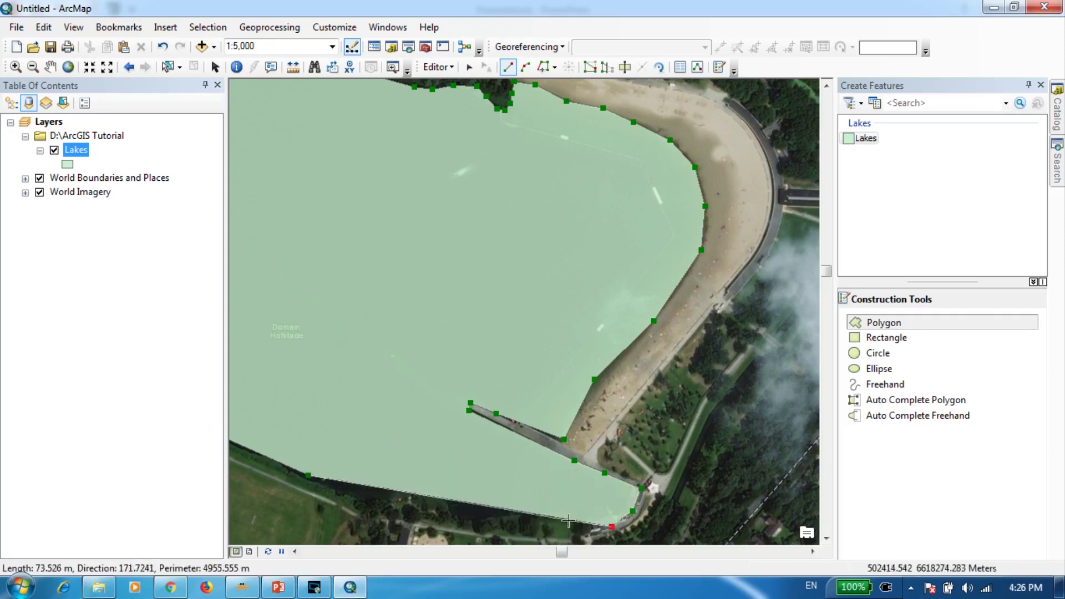
click(533, 510)
click(503, 512)
click(476, 523)
click(456, 519)
click(447, 503)
click(431, 492)
click(413, 491)
click(410, 498)
click(380, 507)
click(346, 501)
click(331, 489)
double_click(321, 478)
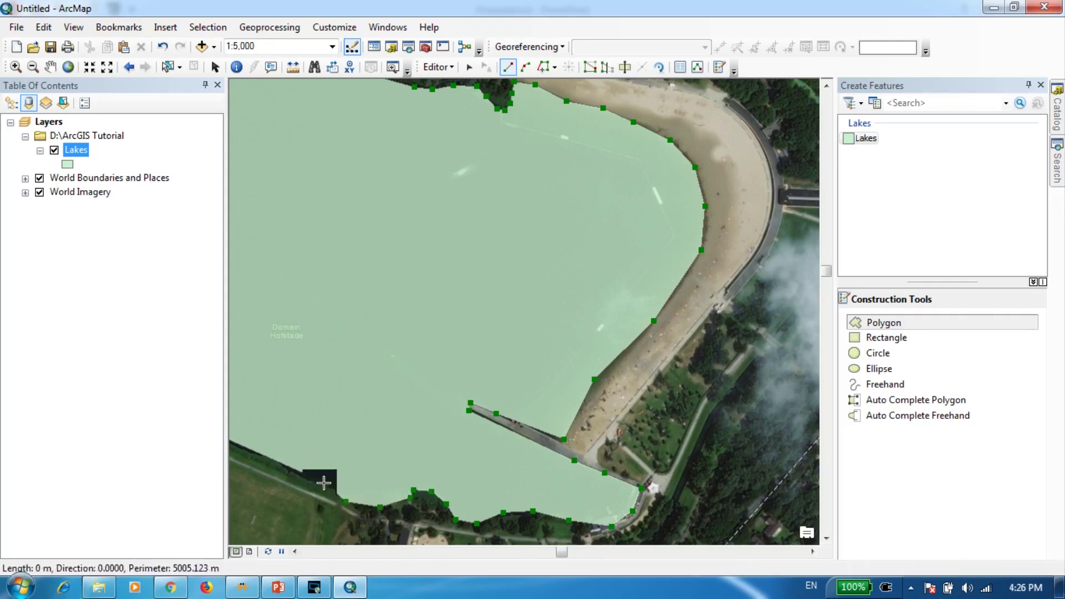
Change the Lakes layer's fill symbol to the ESRI Blue style
mouse_move(374, 287)
mouse_down()
mouse_move(465, 338)
mouse_move(638, 340)
mouse_up()
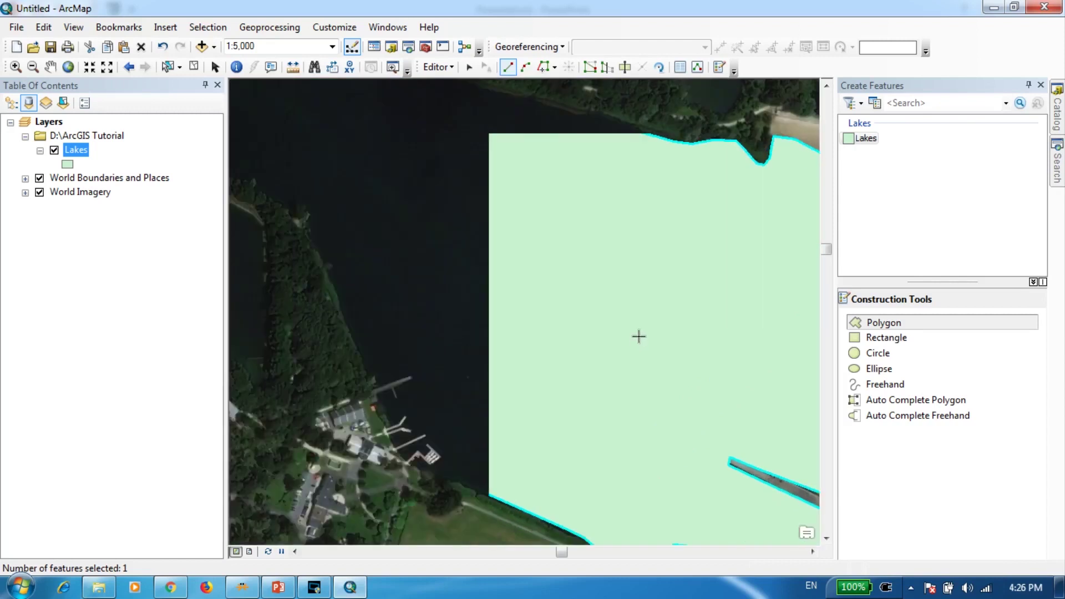
scroll(638, 337, down, 3)
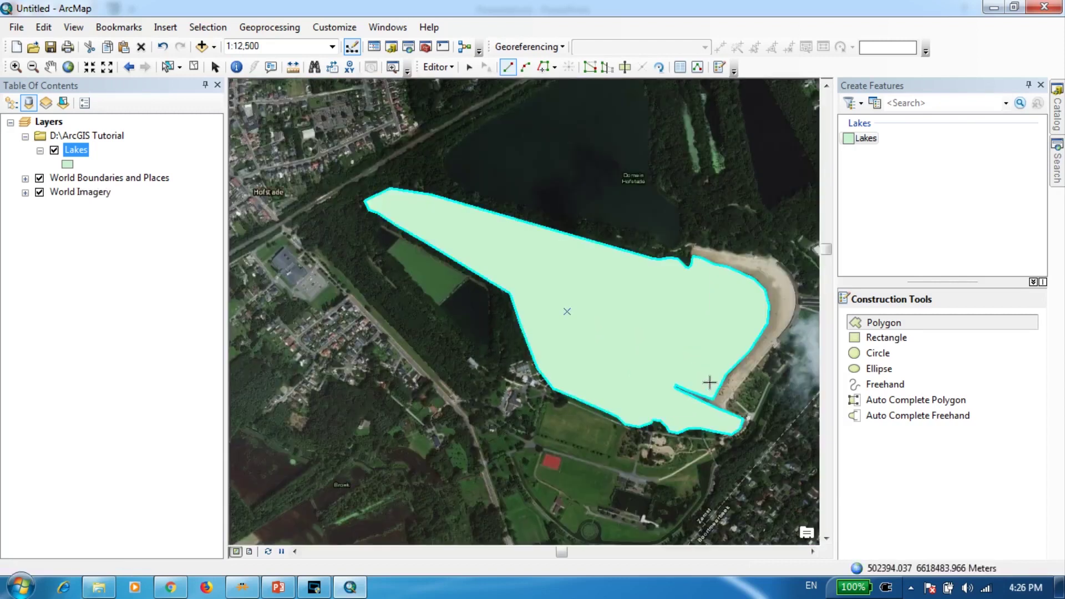
key(Right)
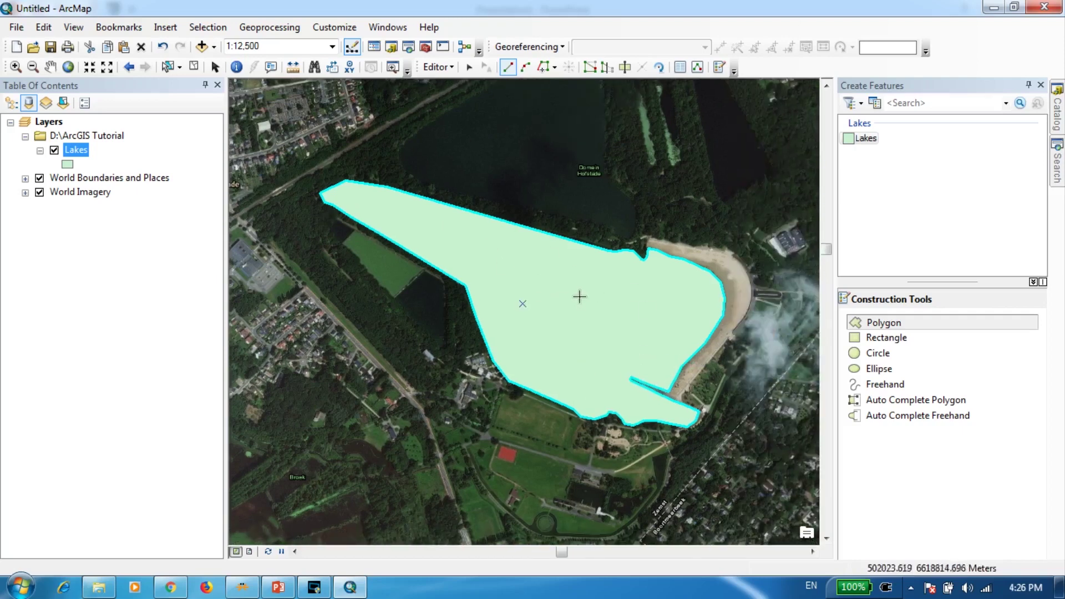
click(66, 166)
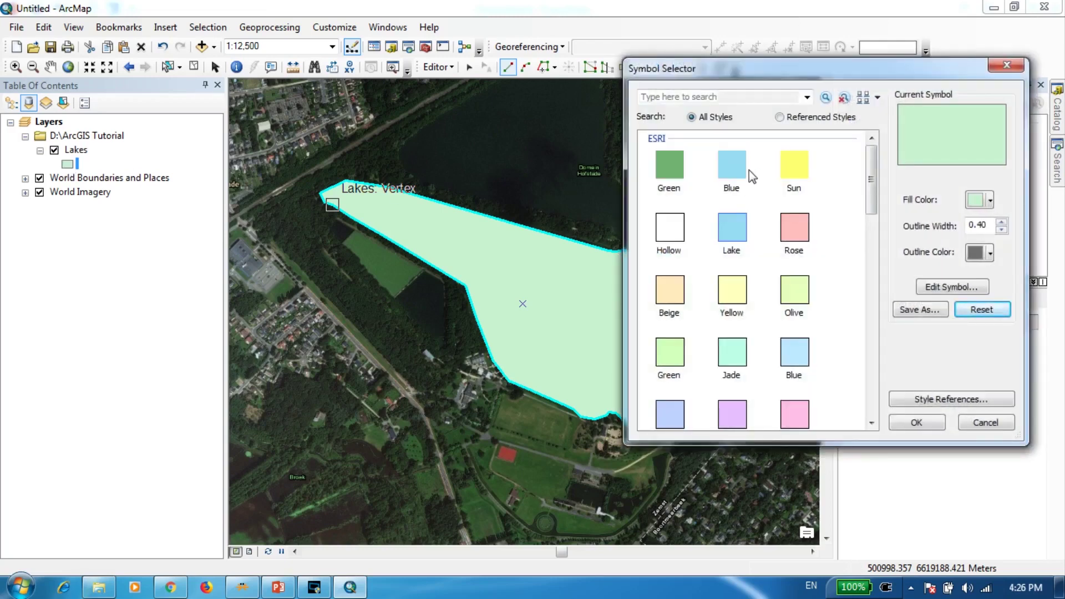
click(732, 165)
click(932, 424)
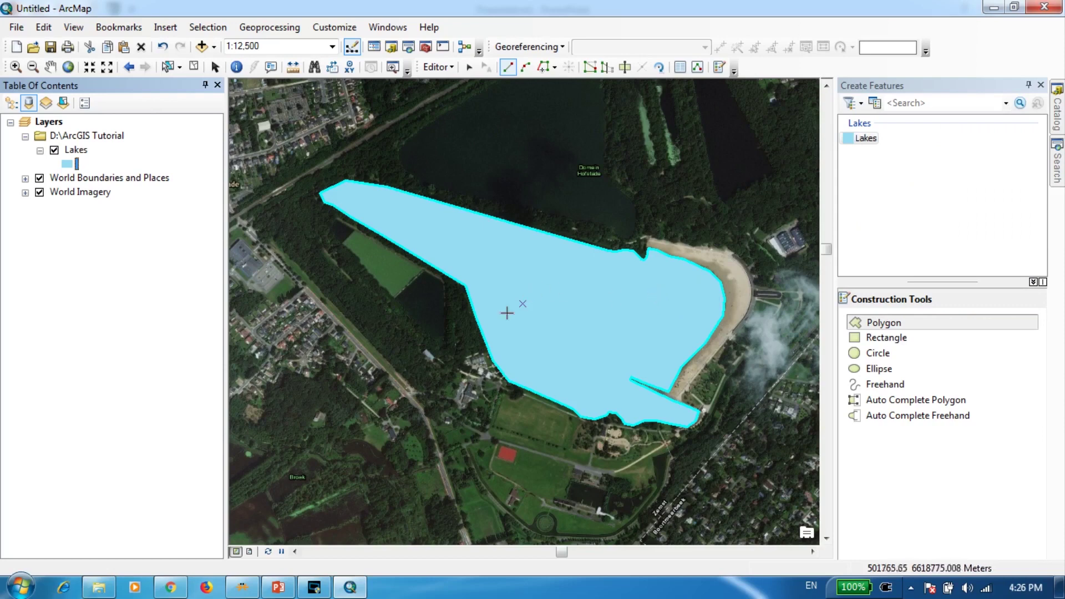
Start a second Lakes polygon at the small pond's western corner and trace its southwestern shore to the southern tip
scroll(410, 302, down, 4)
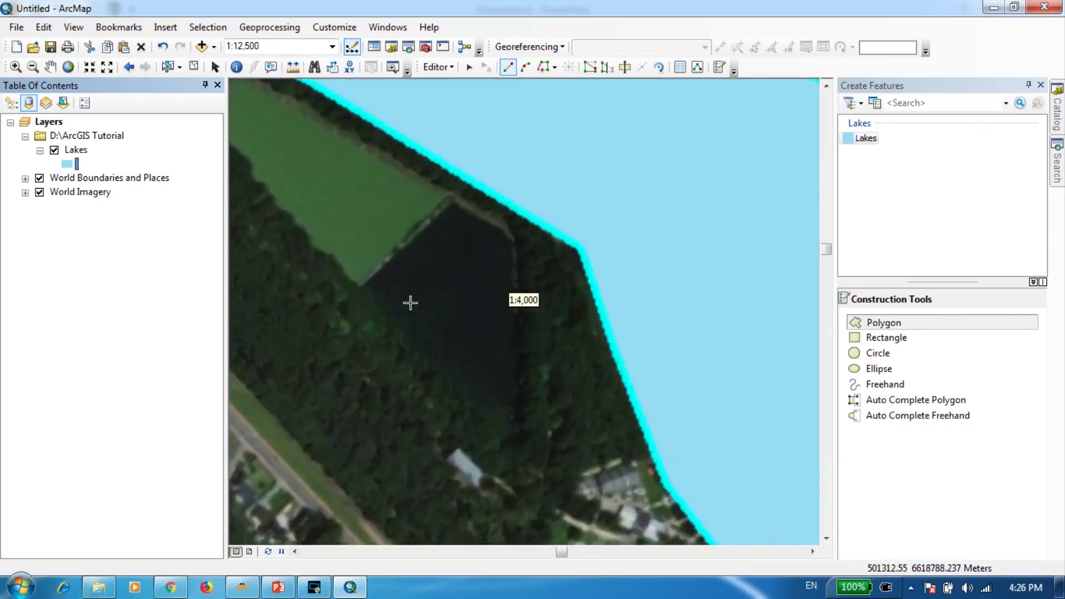
click(365, 289)
click(379, 309)
click(395, 328)
click(407, 337)
click(422, 361)
click(446, 381)
click(474, 407)
click(494, 429)
click(506, 455)
Trace the pond's eastern and northern shores back along the green field's edge and finish the polygon
click(526, 445)
click(520, 405)
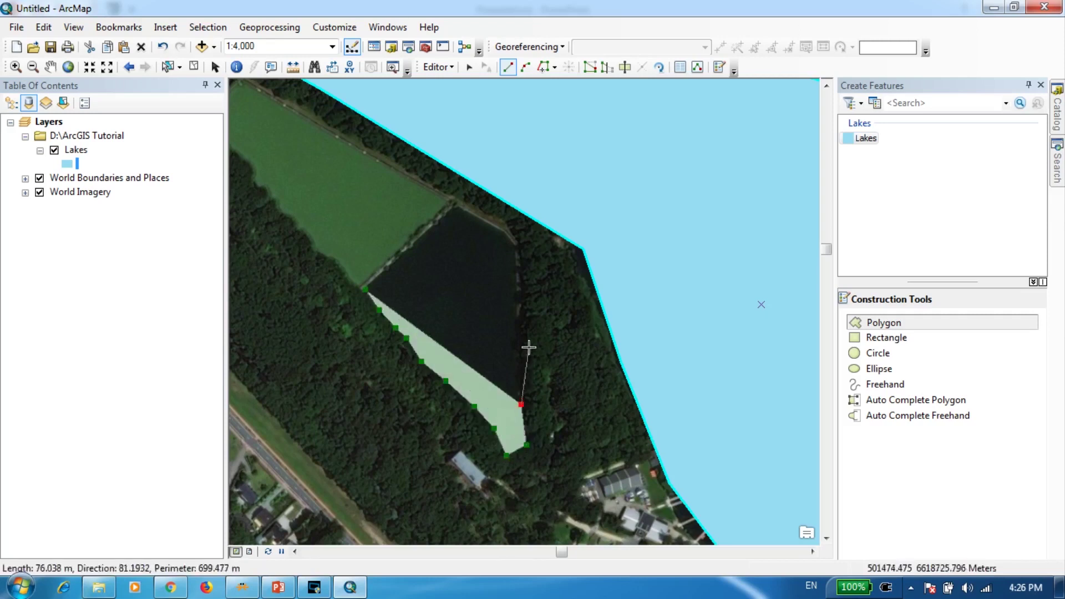
click(525, 345)
click(523, 299)
click(518, 253)
click(506, 231)
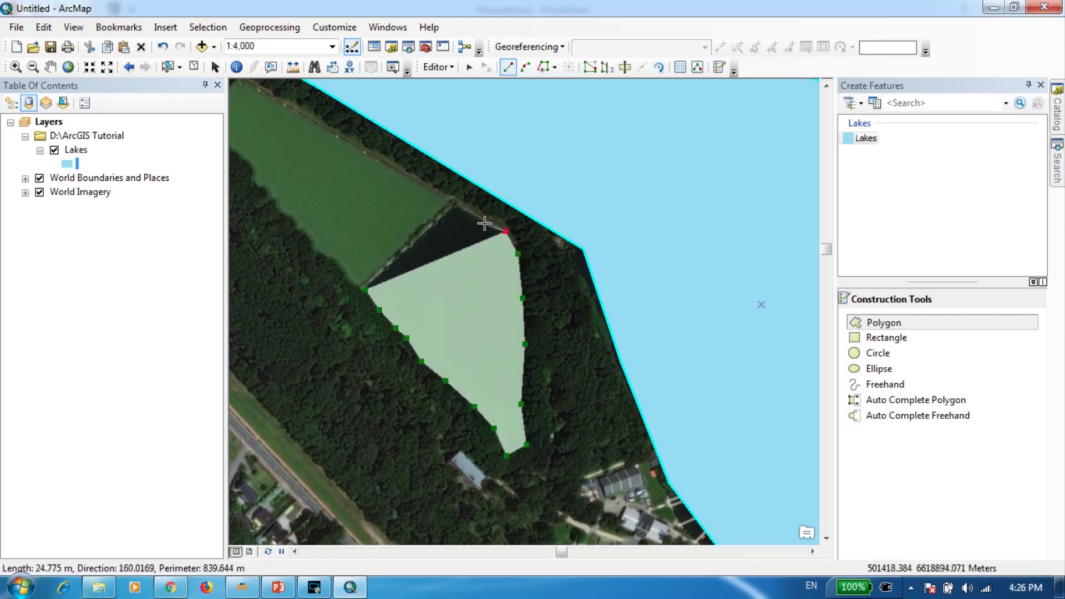
click(475, 216)
click(452, 205)
click(418, 235)
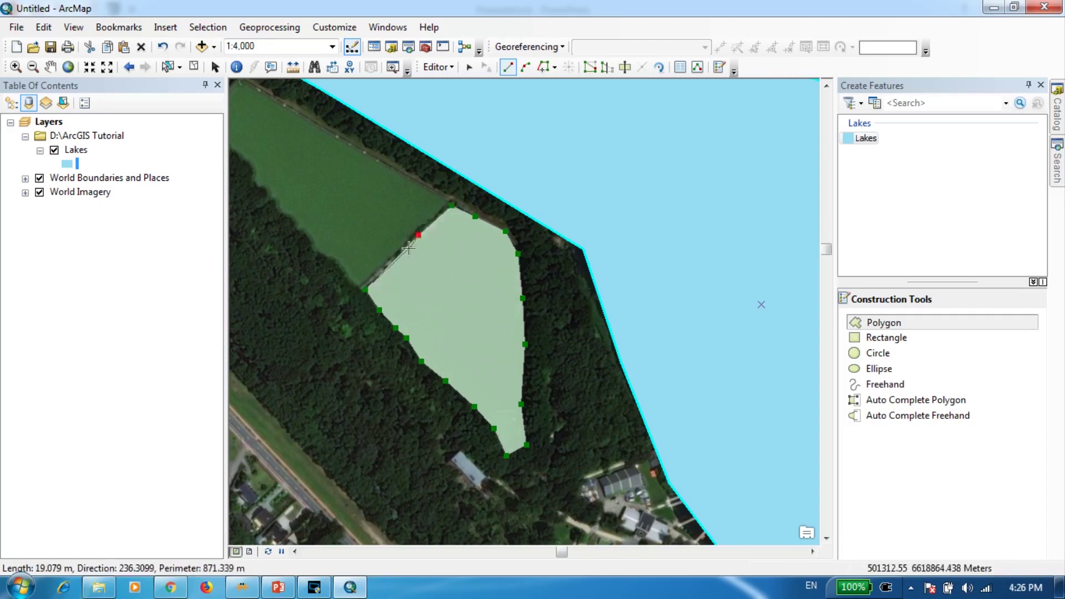
double_click(392, 263)
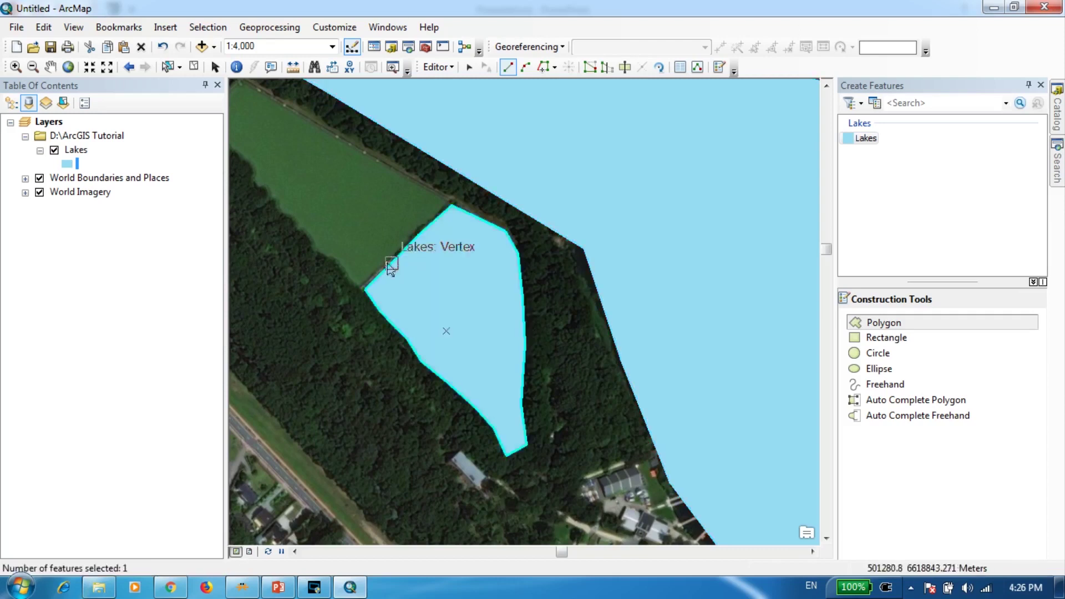
Stop the edit session and save the edits to the Lakes layer
scroll(621, 377, up, 5)
scroll(621, 378, up, 3)
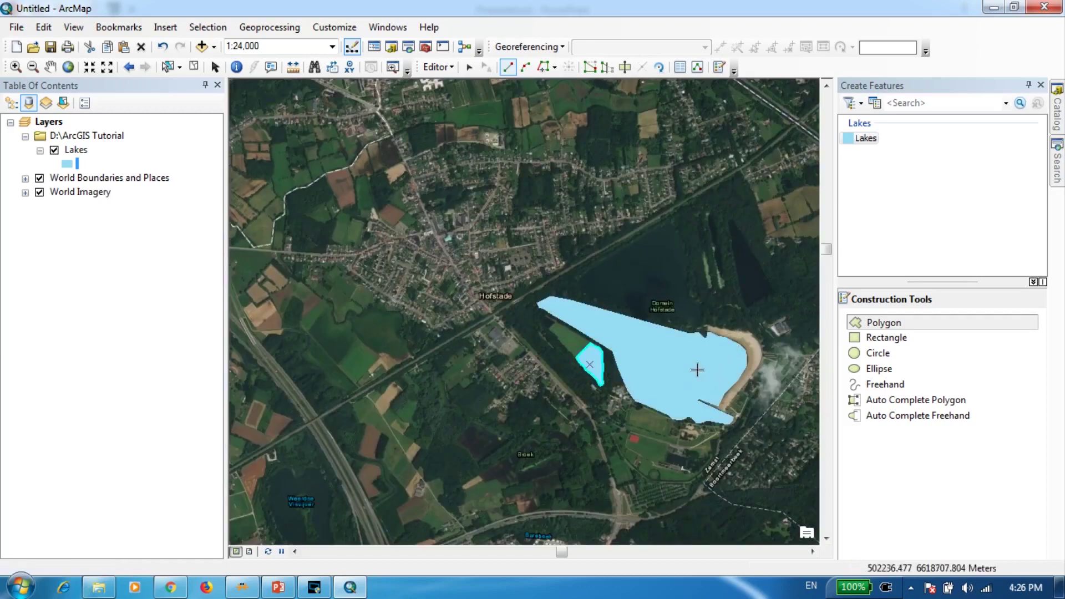
drag(711, 449, 567, 437)
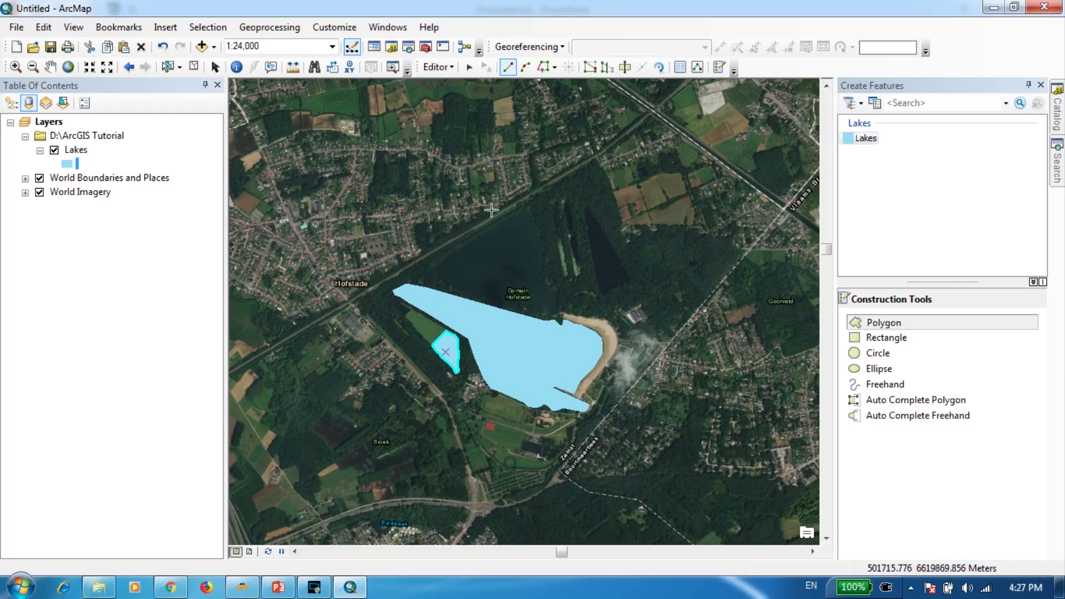
click(442, 67)
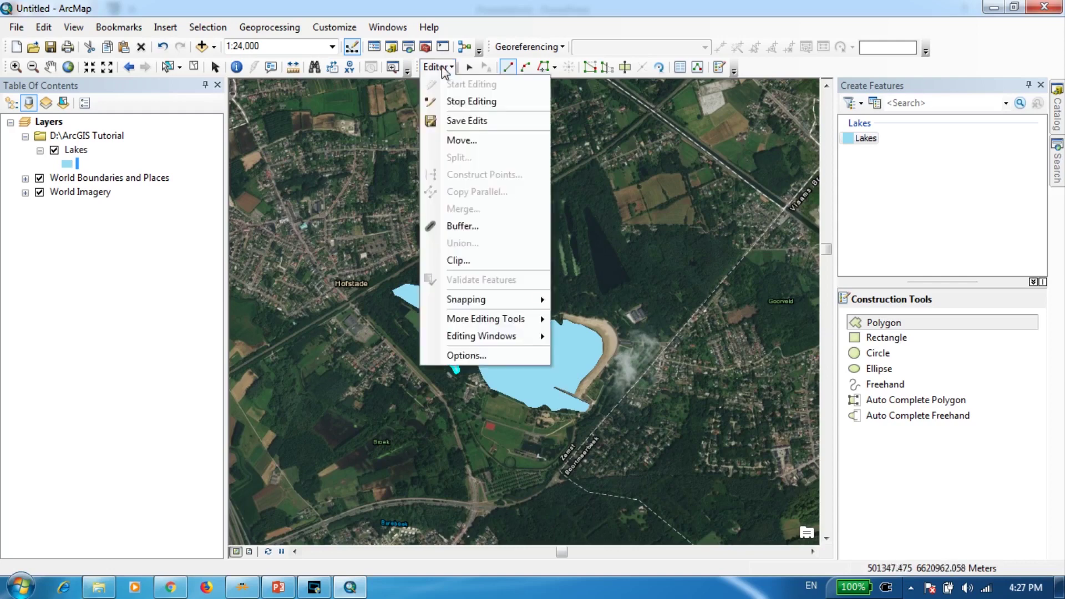
click(457, 101)
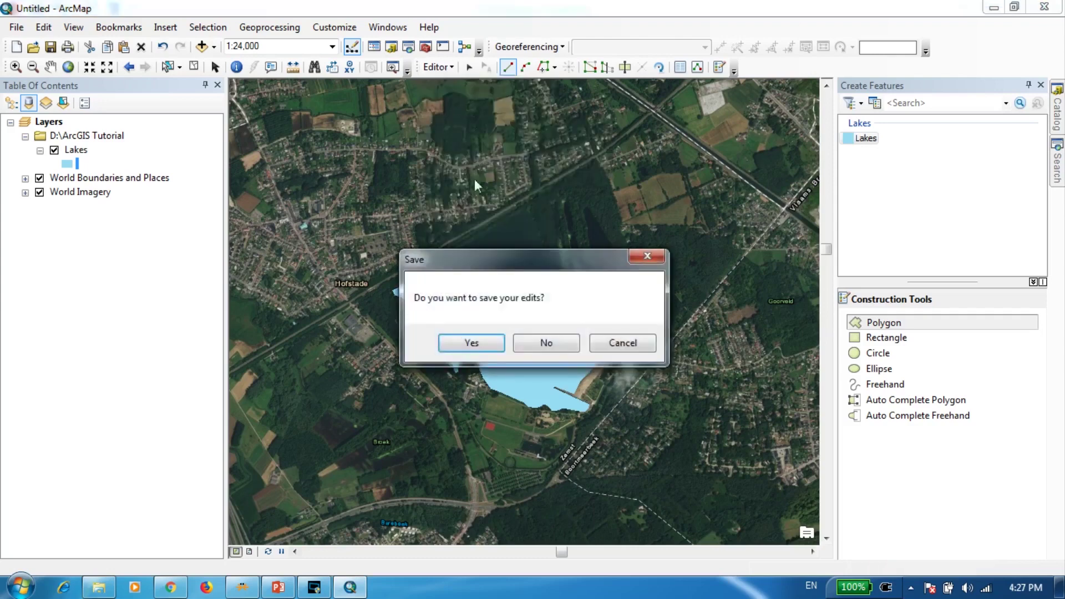
drag(475, 273, 476, 176)
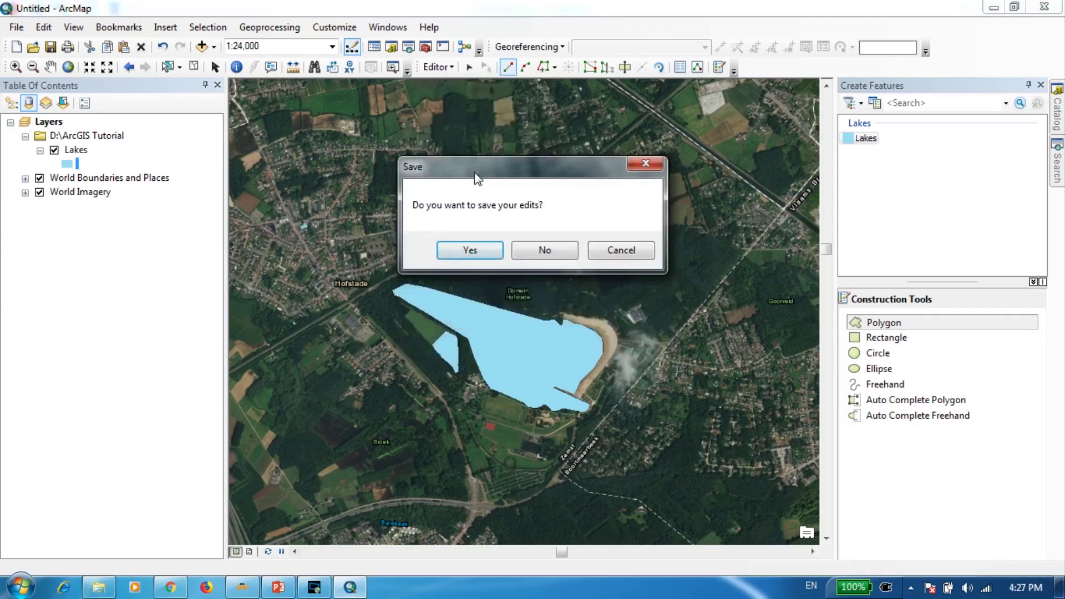
click(470, 251)
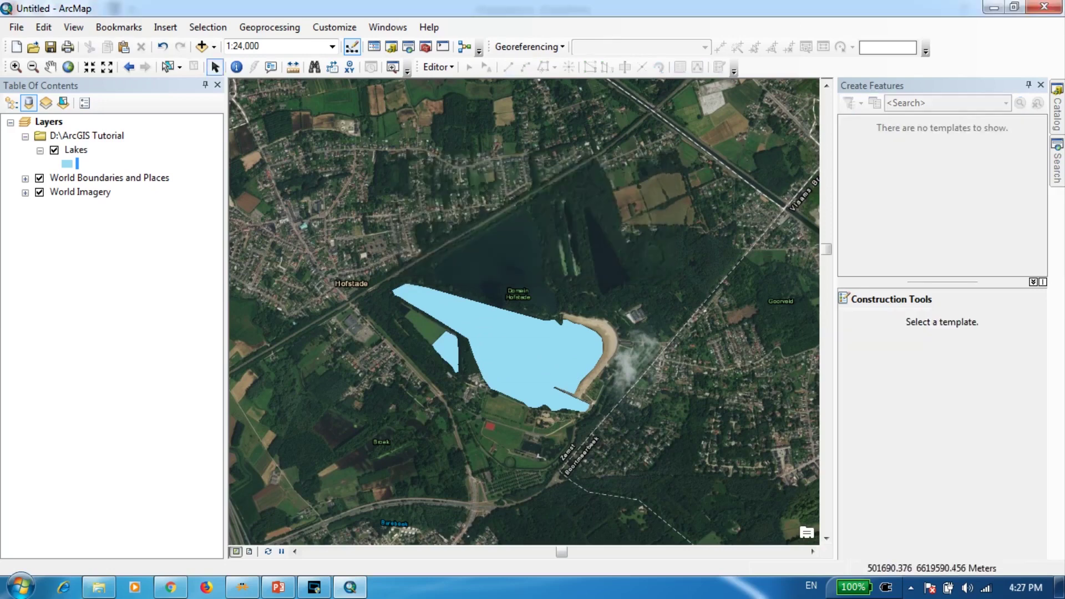
Start a new shapefile in the D:\ArcGIS Tutorial folder, naming it Roads with the Polyline feature type
click(1060, 114)
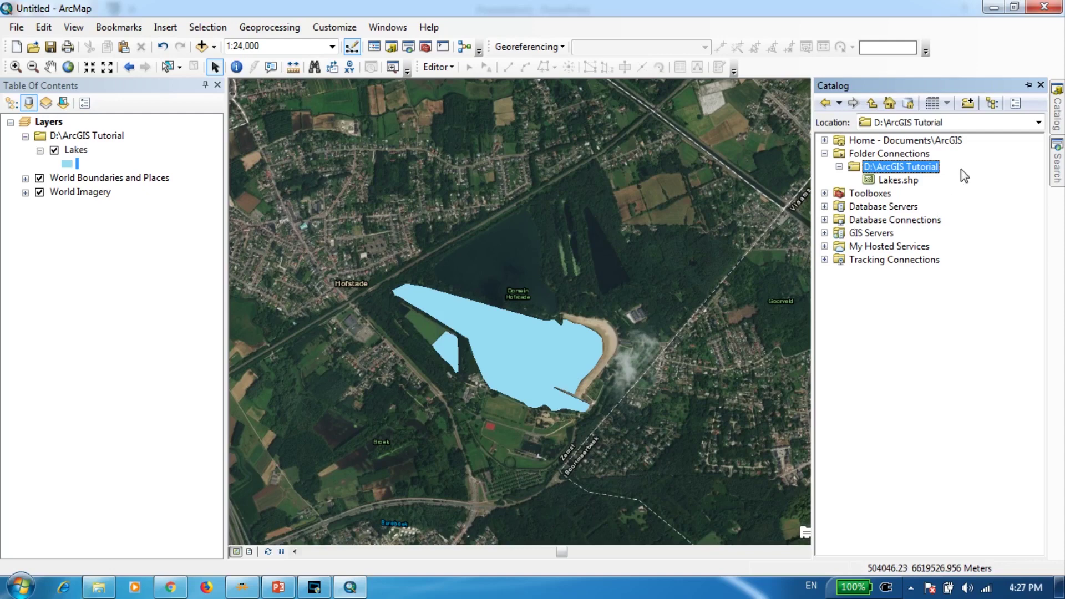
click(880, 180)
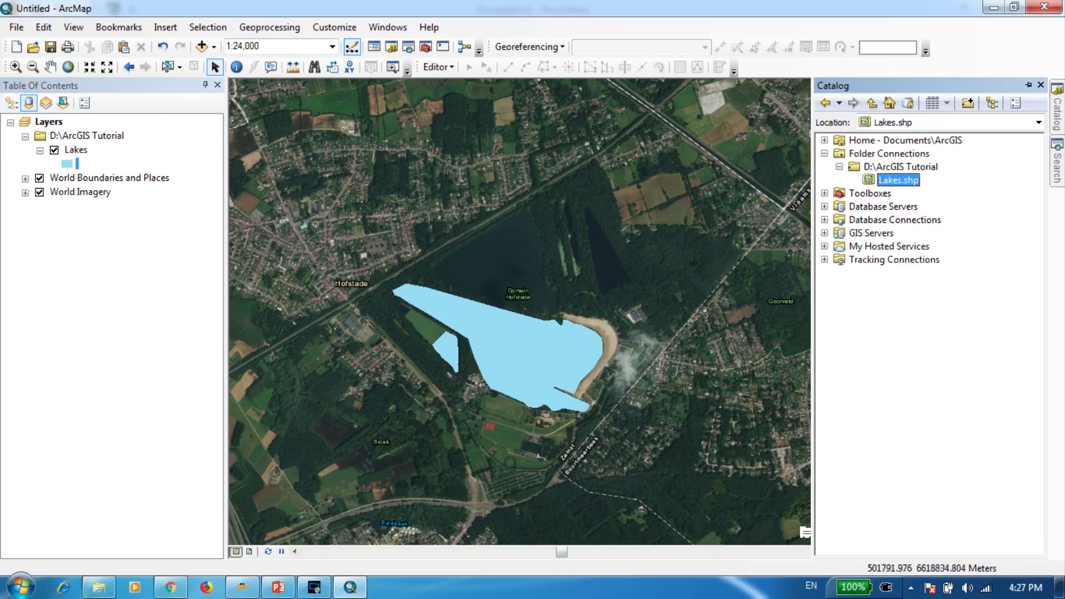
right_click(915, 168)
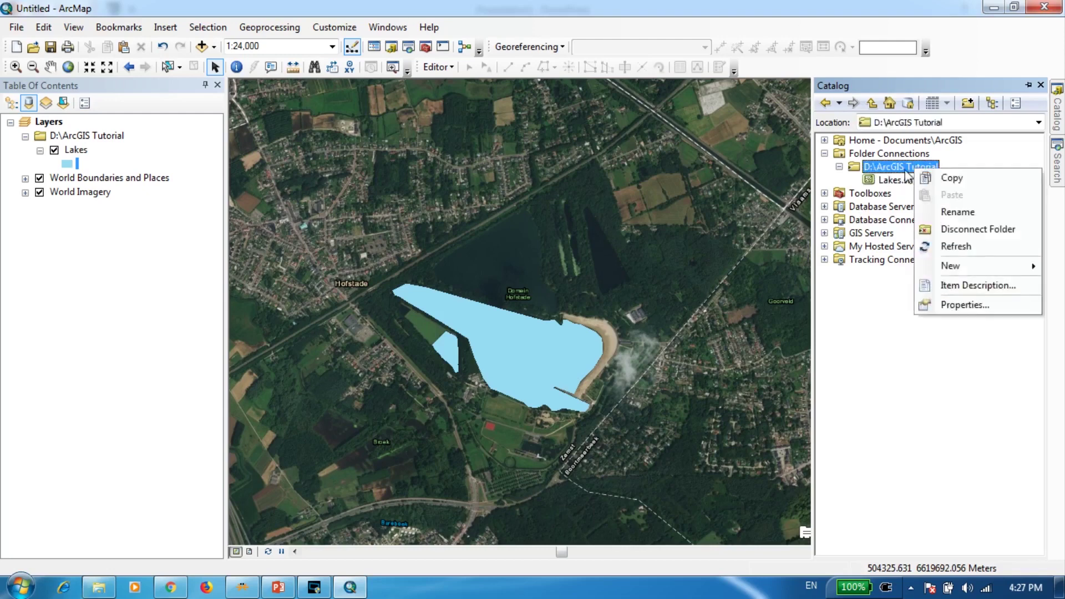
mouse_move(952, 267)
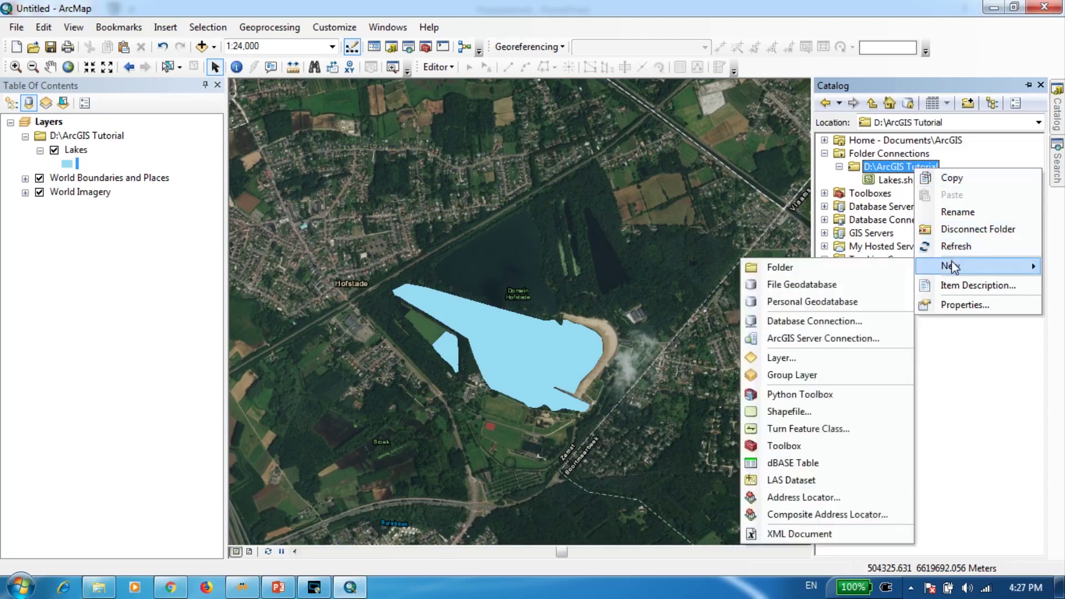
click(787, 411)
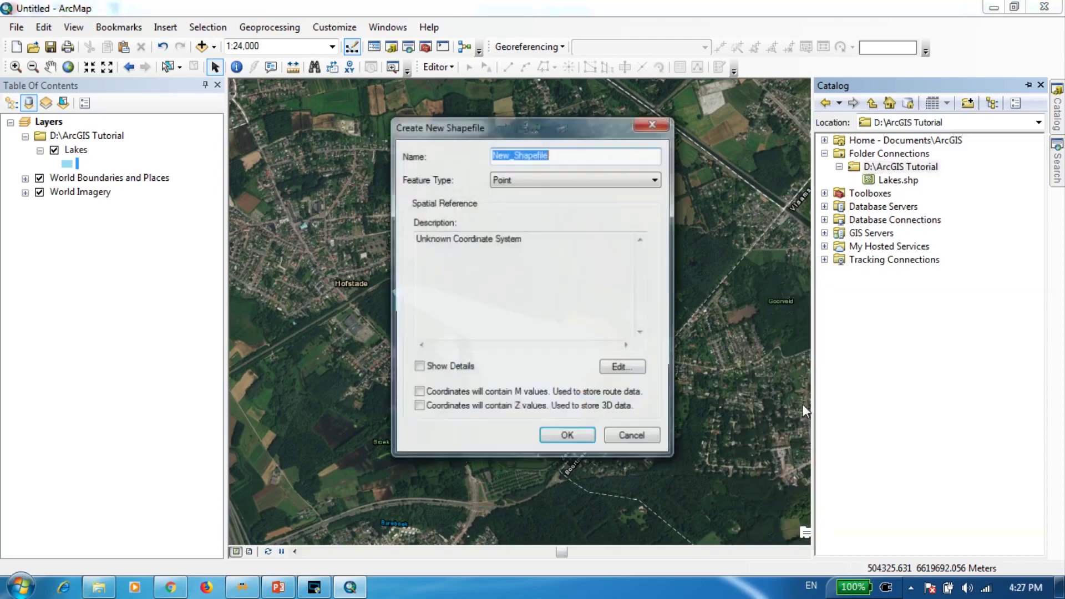
drag(565, 119, 888, 157)
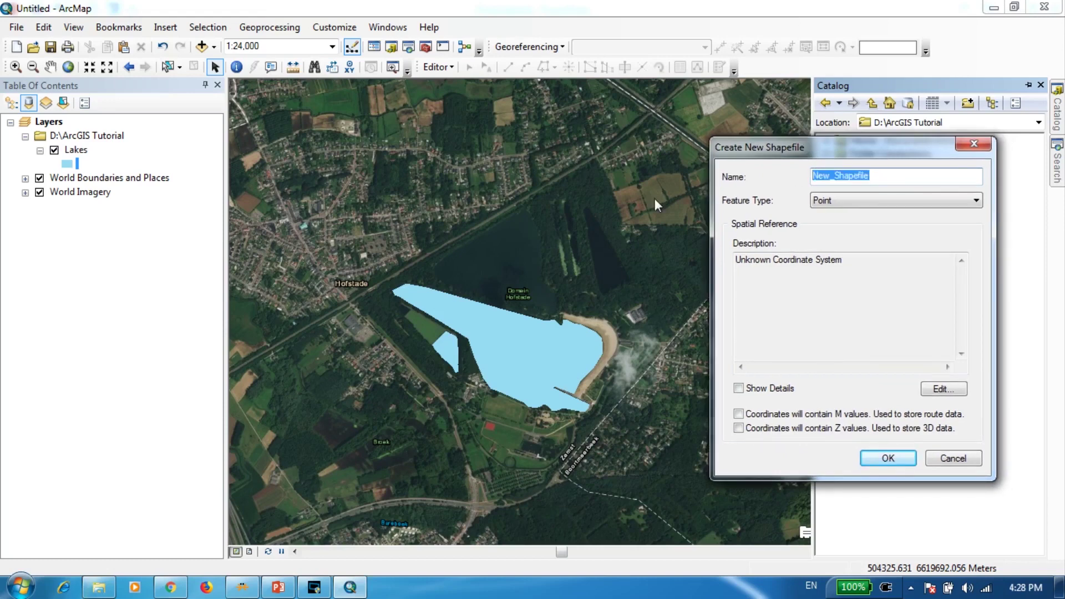
text(Roads)
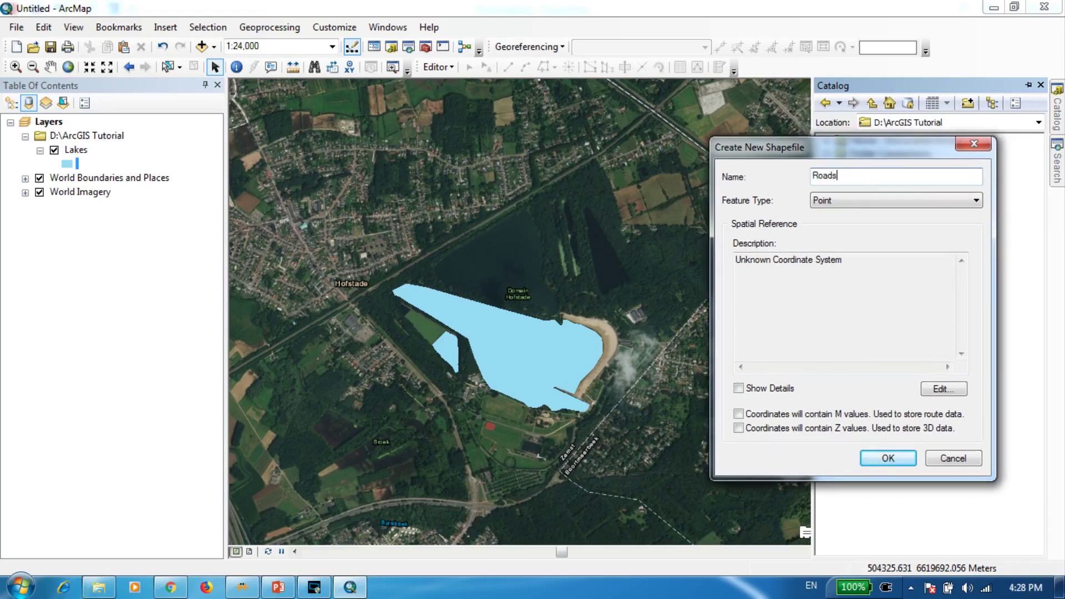
click(921, 202)
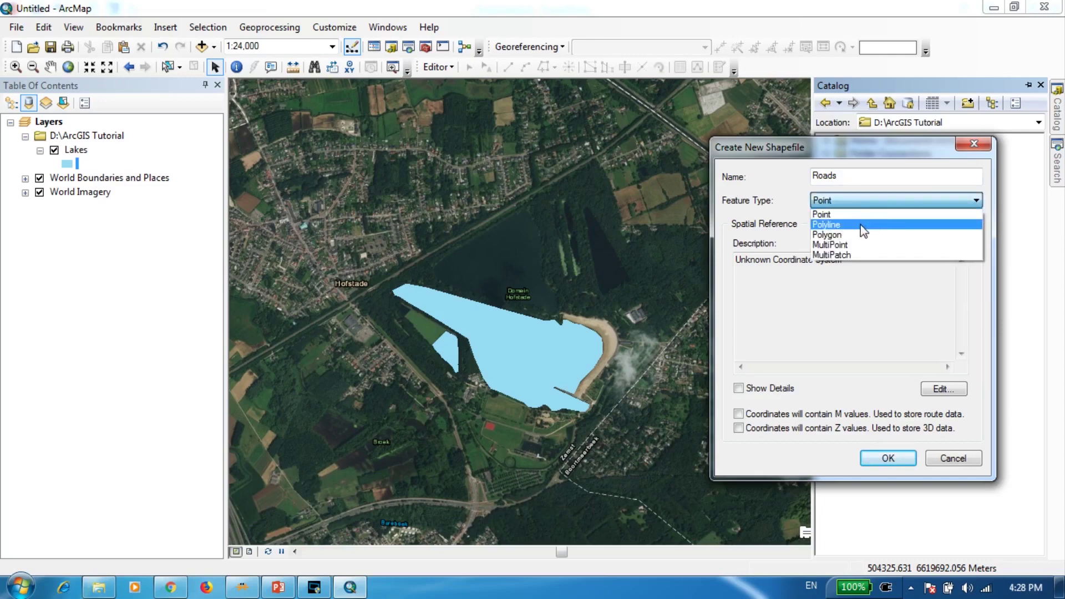
click(832, 225)
Assign the WGS 1984 geographic coordinate system to the Roads shapefile and create it
click(943, 389)
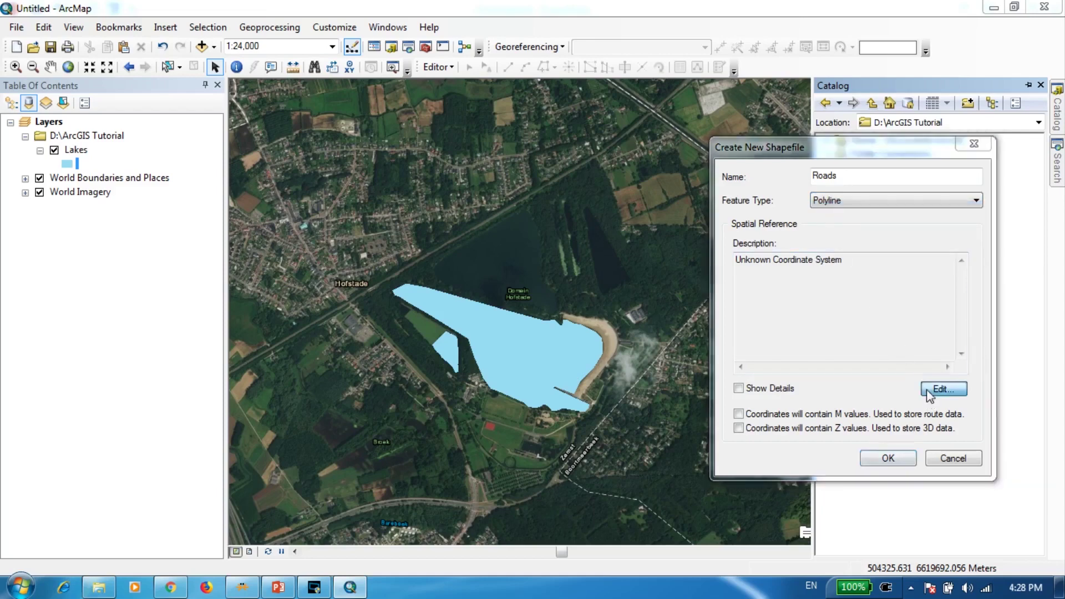
drag(530, 91, 890, 108)
double_click(816, 190)
double_click(798, 270)
scroll(821, 266, down, 4)
click(819, 269)
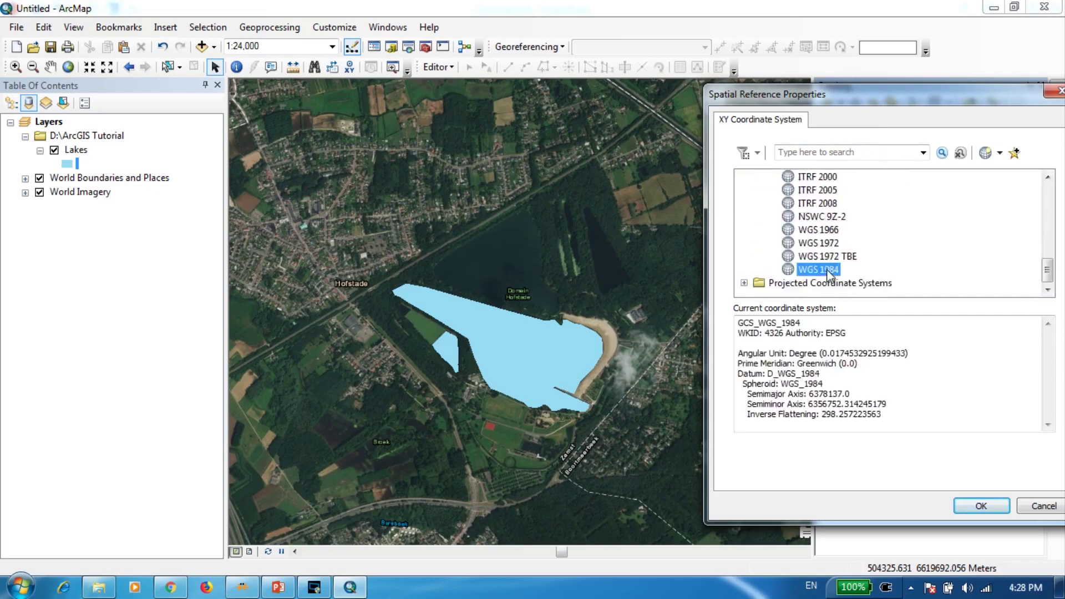
click(981, 505)
click(888, 458)
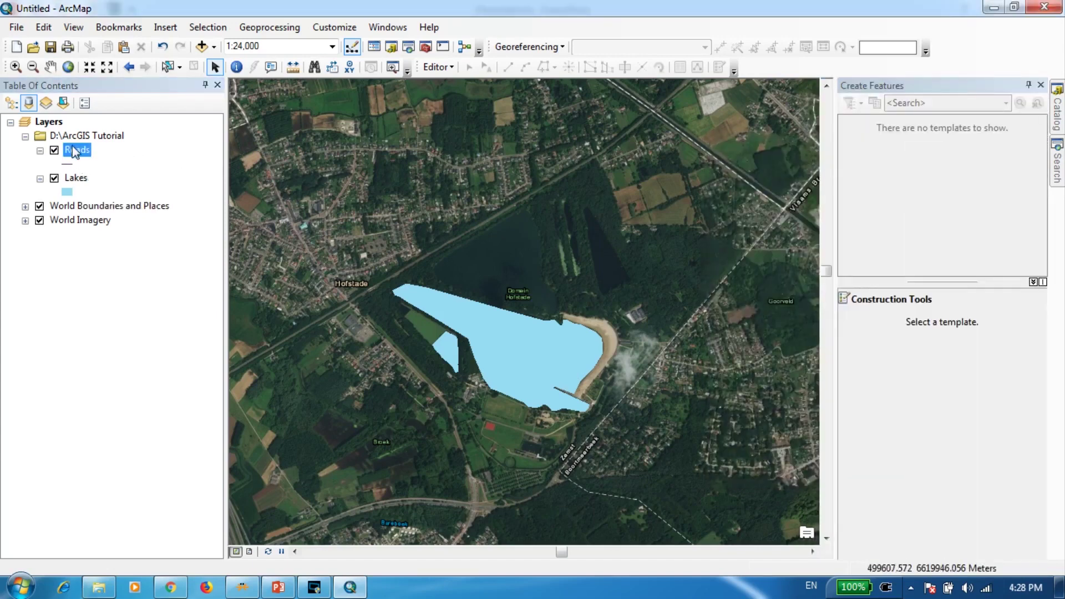
Start an edit session, continuing past the spatial reference warnings, and bring up the feature creation templates
click(429, 67)
click(449, 83)
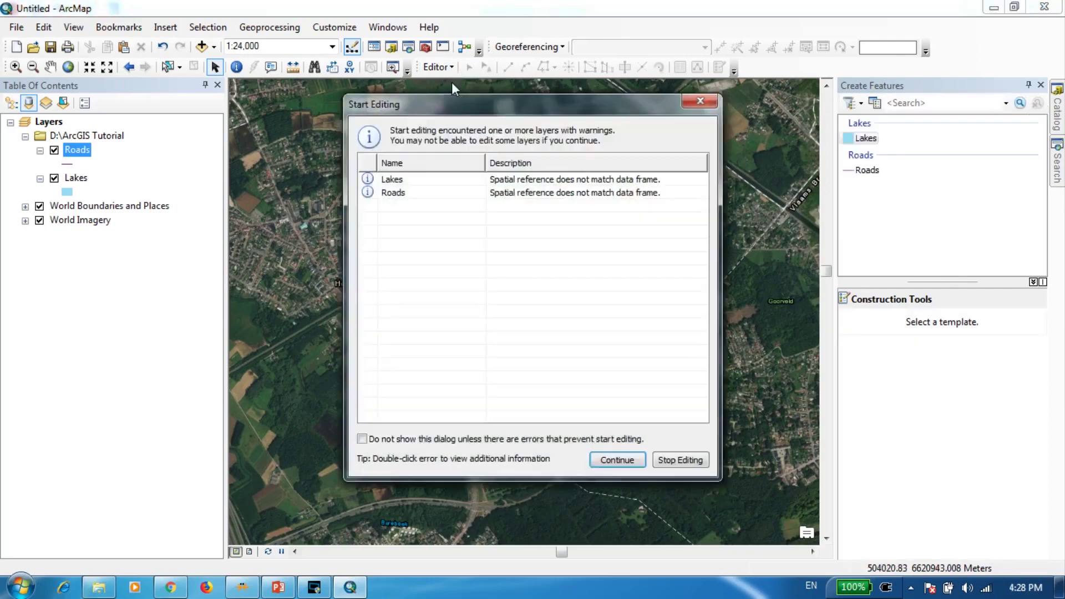
click(399, 194)
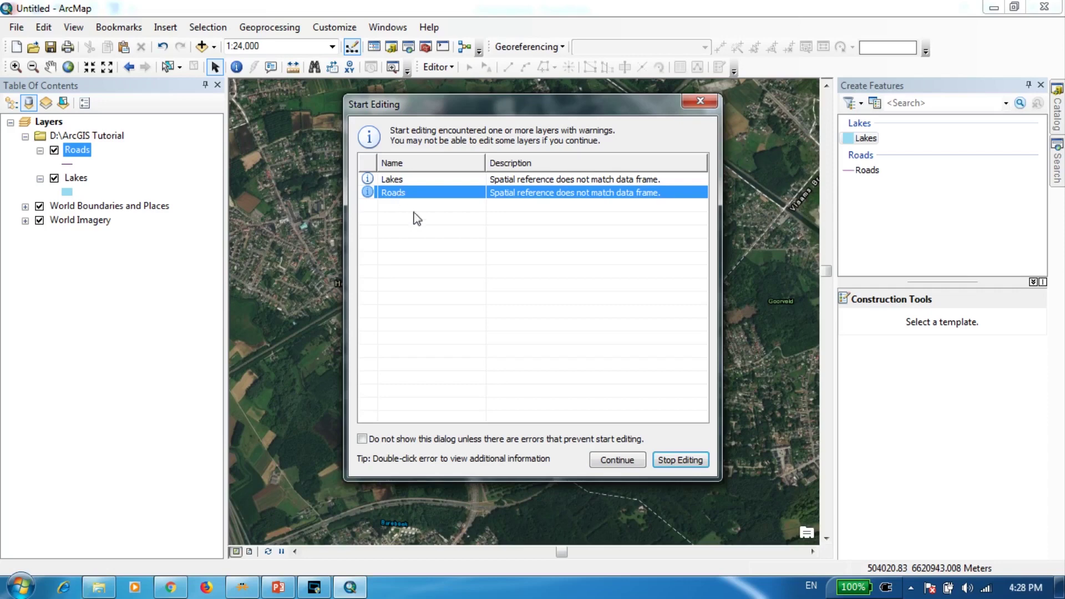
click(617, 460)
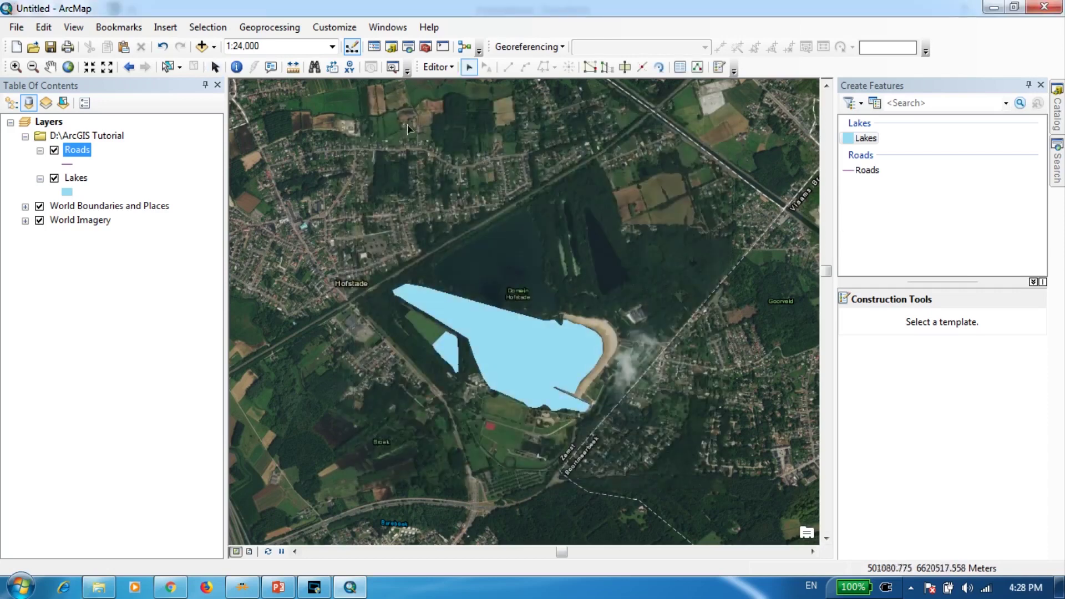
click(436, 67)
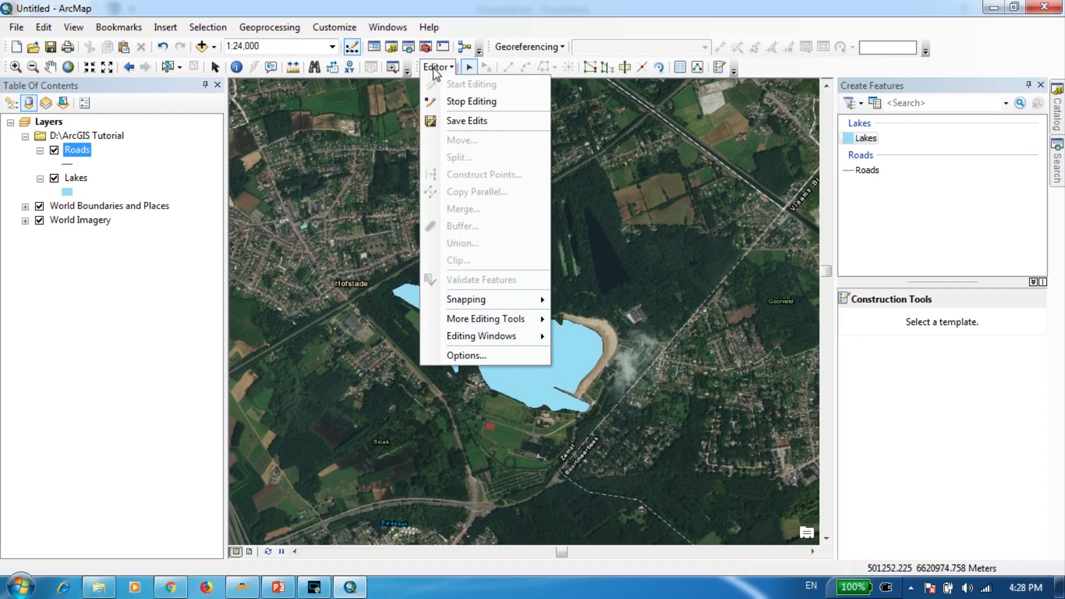
mouse_move(494, 343)
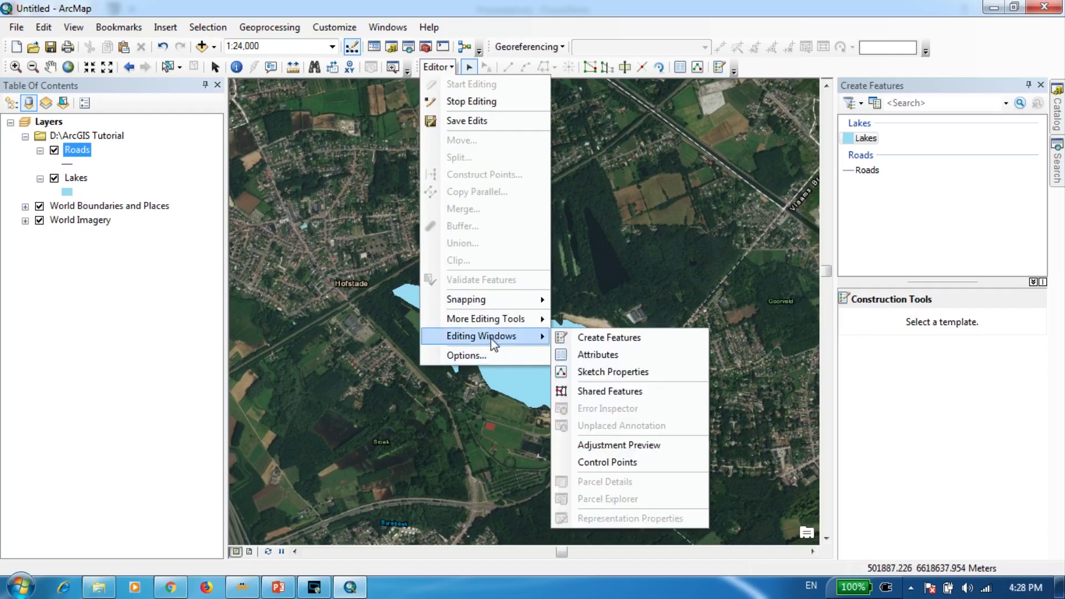
click(588, 337)
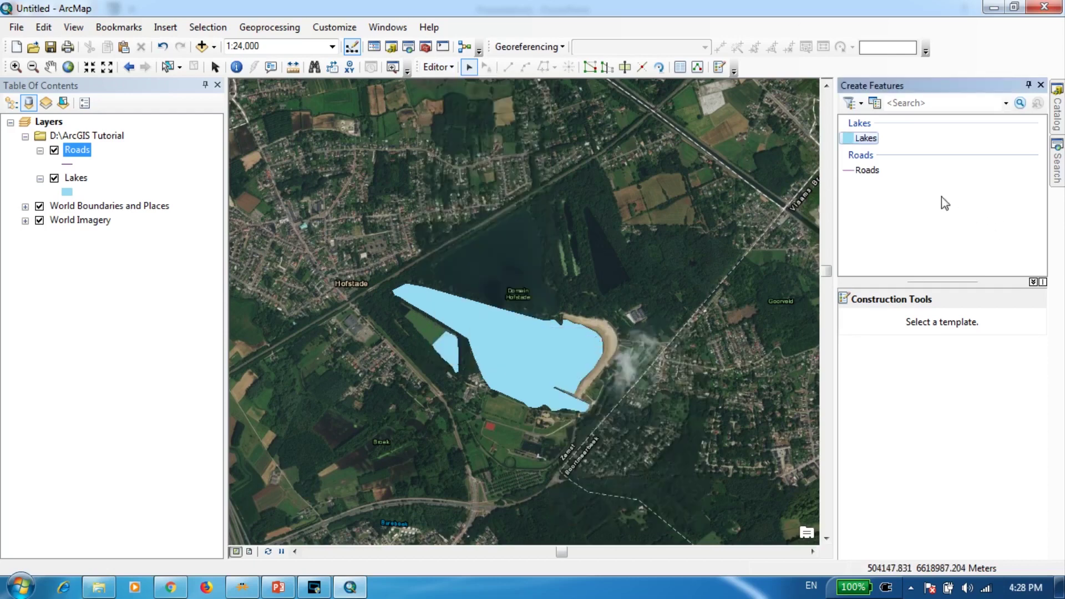
With the Roads template's Line tool, start a line at the crossing just south of Hofstade and trace about 1.6 km northeast
click(867, 171)
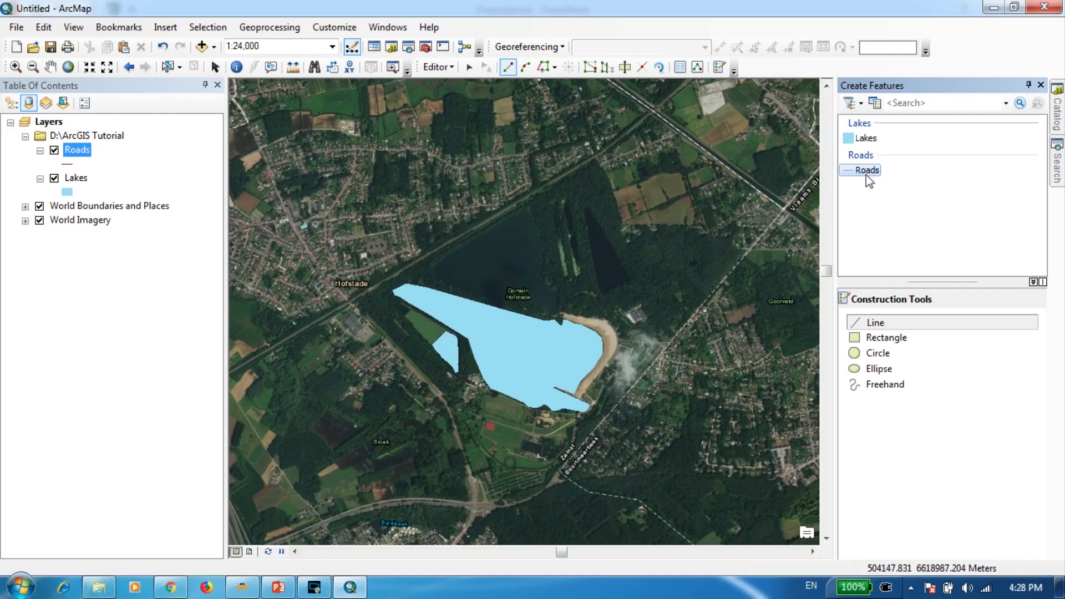
click(897, 325)
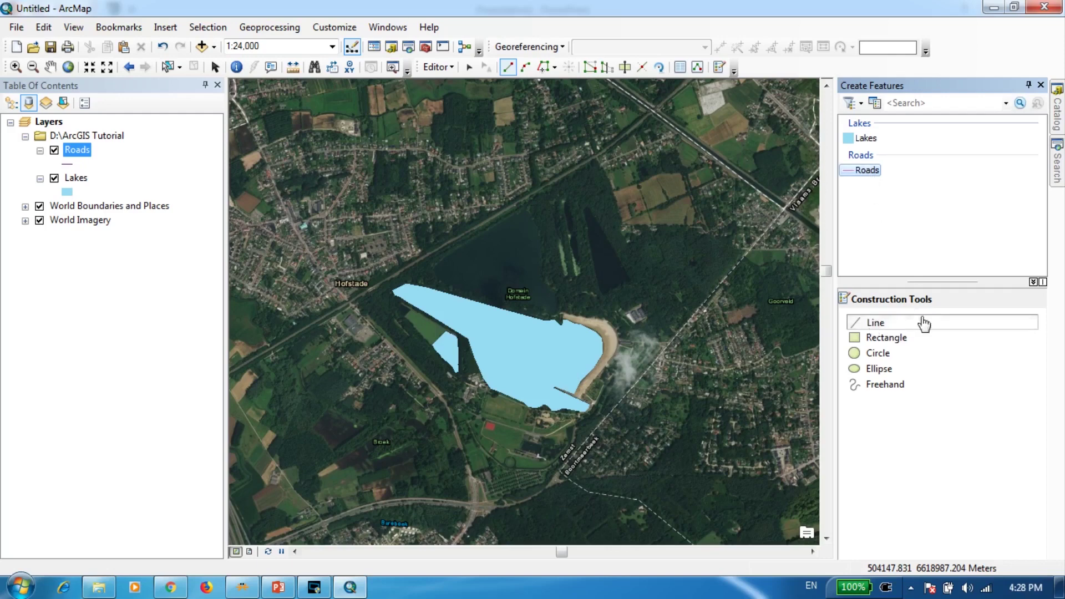
click(878, 327)
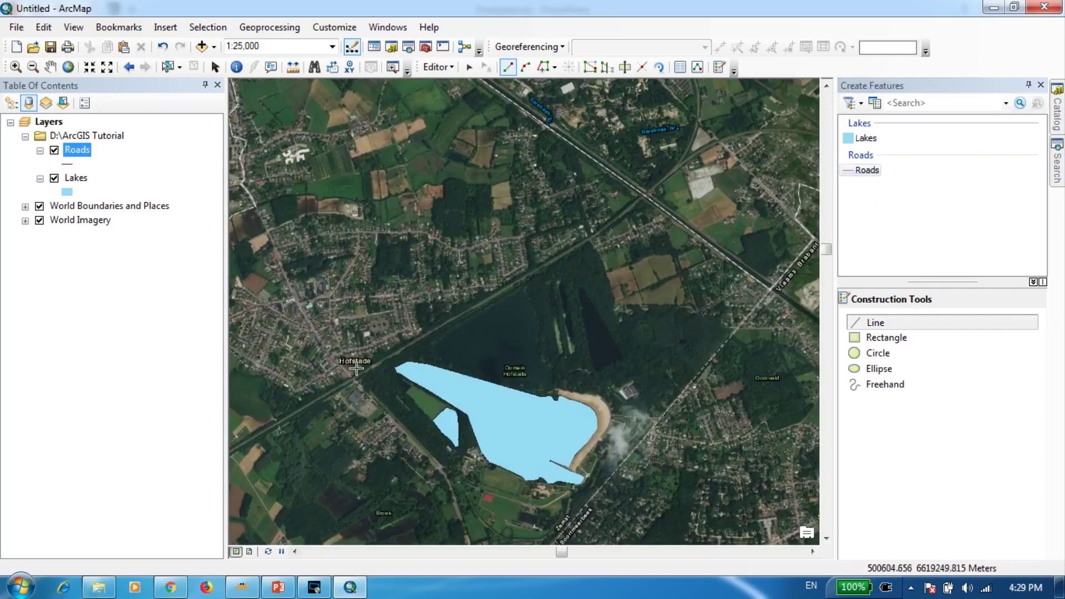
scroll(358, 377, up, 1)
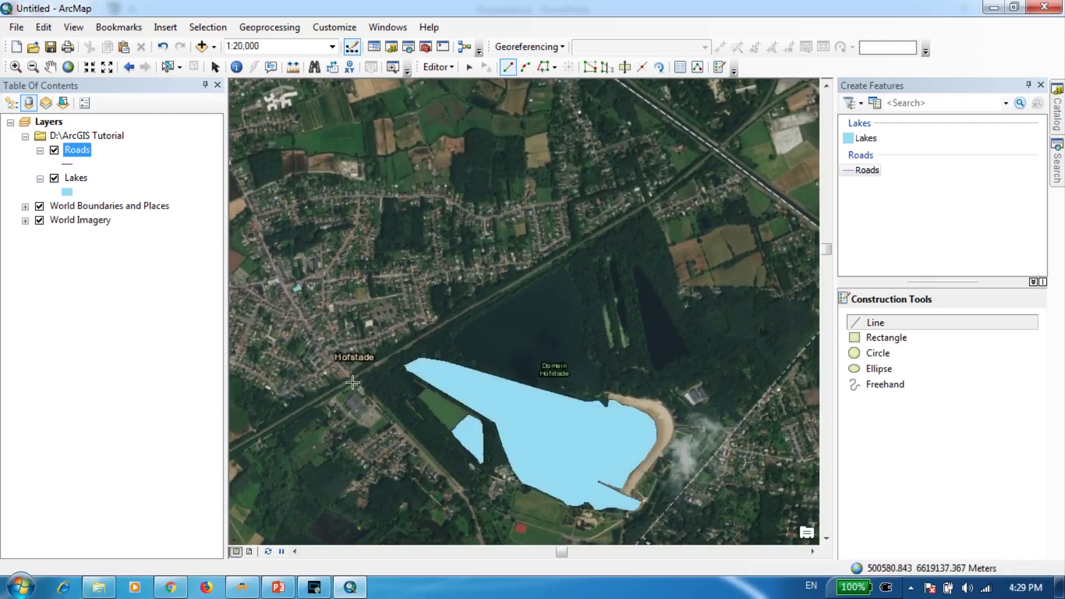
click(353, 378)
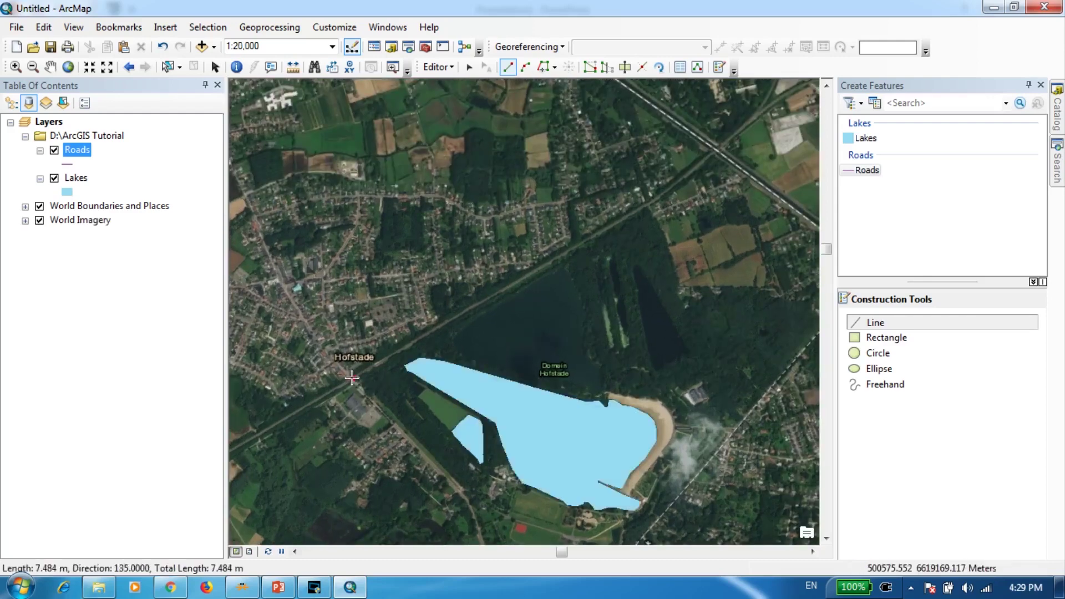
click(471, 309)
click(556, 261)
Continue the Roads line northeast along the corridor to the diagonal canal and finish it at about 2.9 km total length
drag(660, 202, 545, 315)
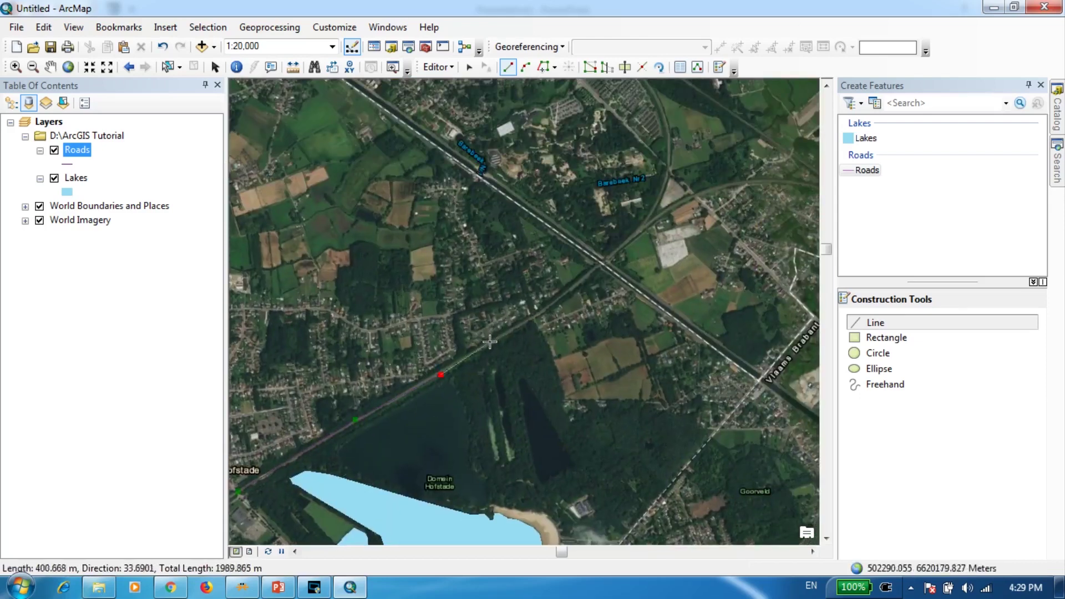
click(493, 342)
click(532, 319)
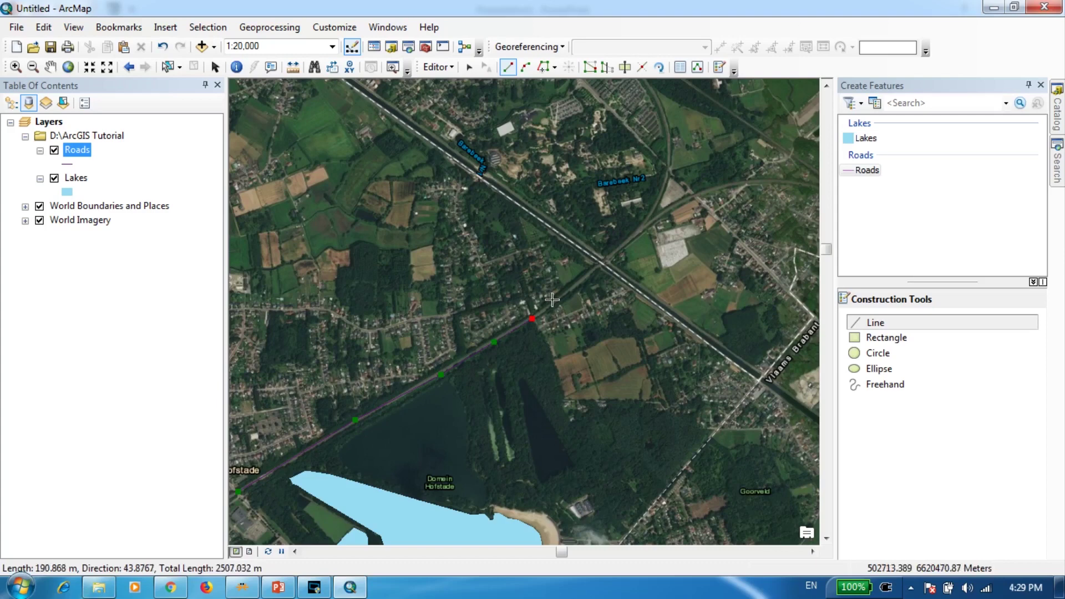
click(564, 295)
click(592, 272)
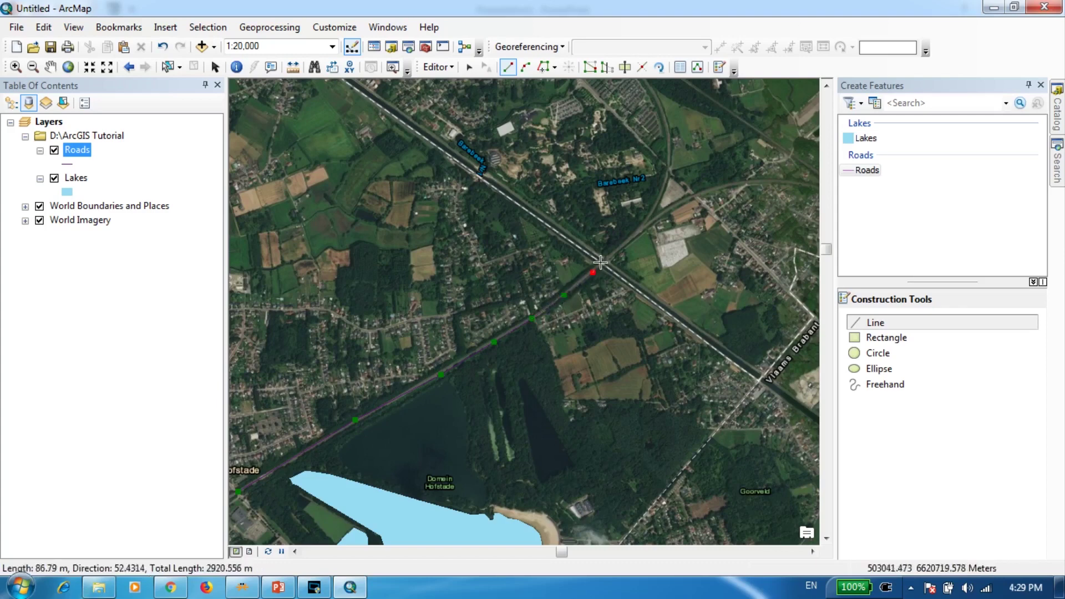
double_click(603, 261)
Trace a second Roads line about 2 km long from the first line's Hofstade endpoint southeast past the small pond to the large junction
drag(537, 386, 723, 214)
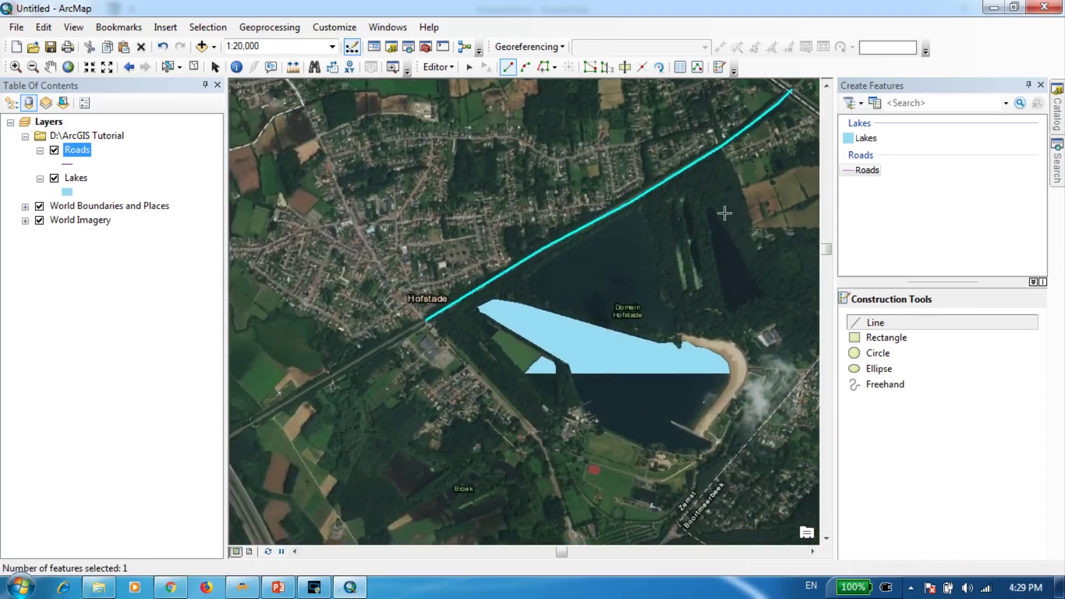
click(426, 321)
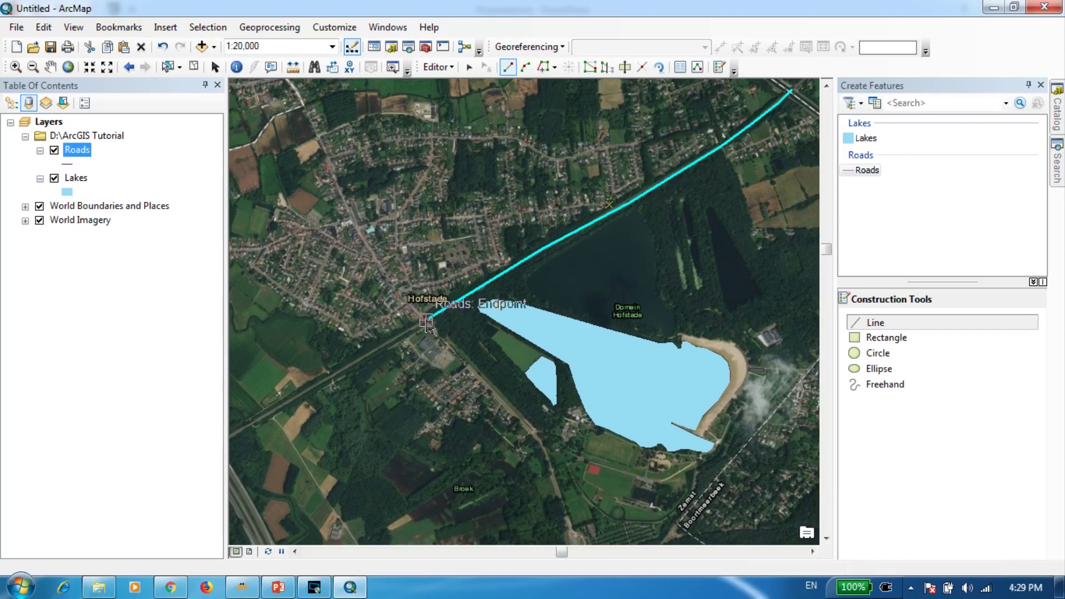
click(472, 366)
click(530, 430)
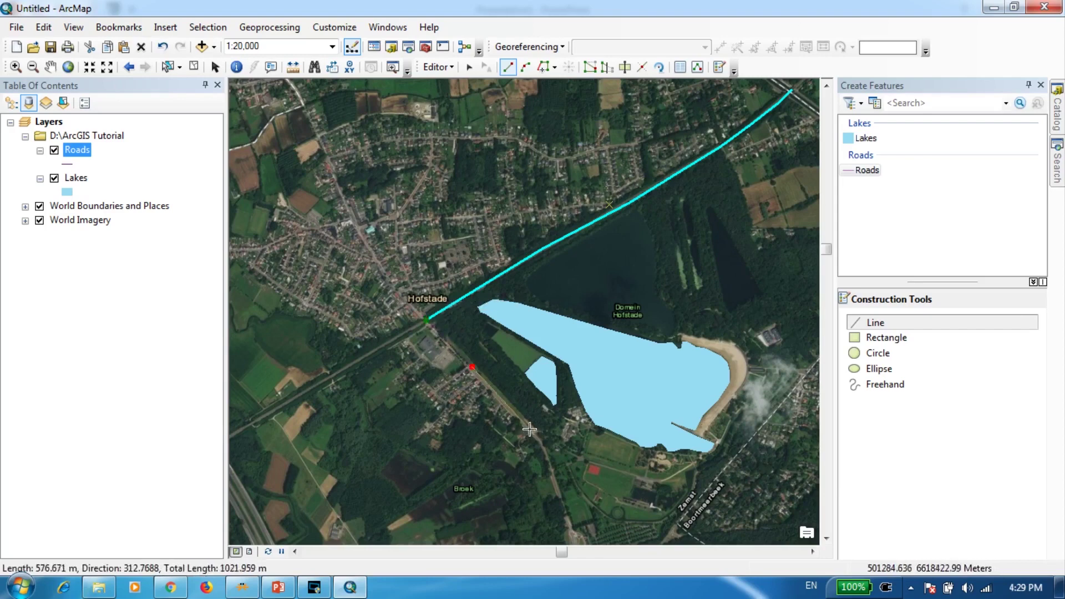
mouse_move(583, 462)
mouse_down()
mouse_move(537, 331)
mouse_move(494, 302)
mouse_up()
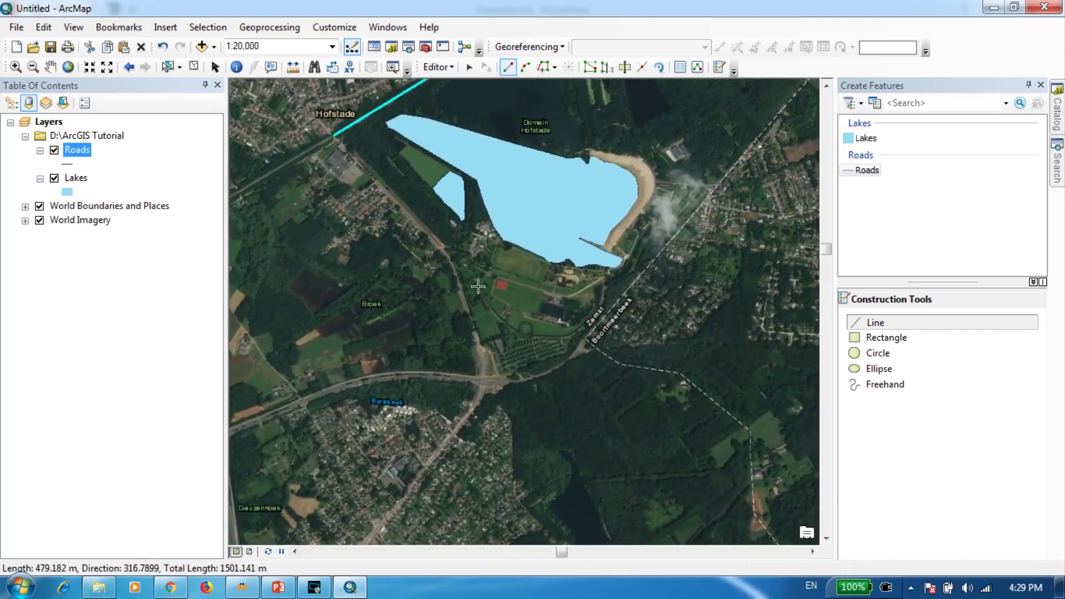
click(472, 319)
click(482, 354)
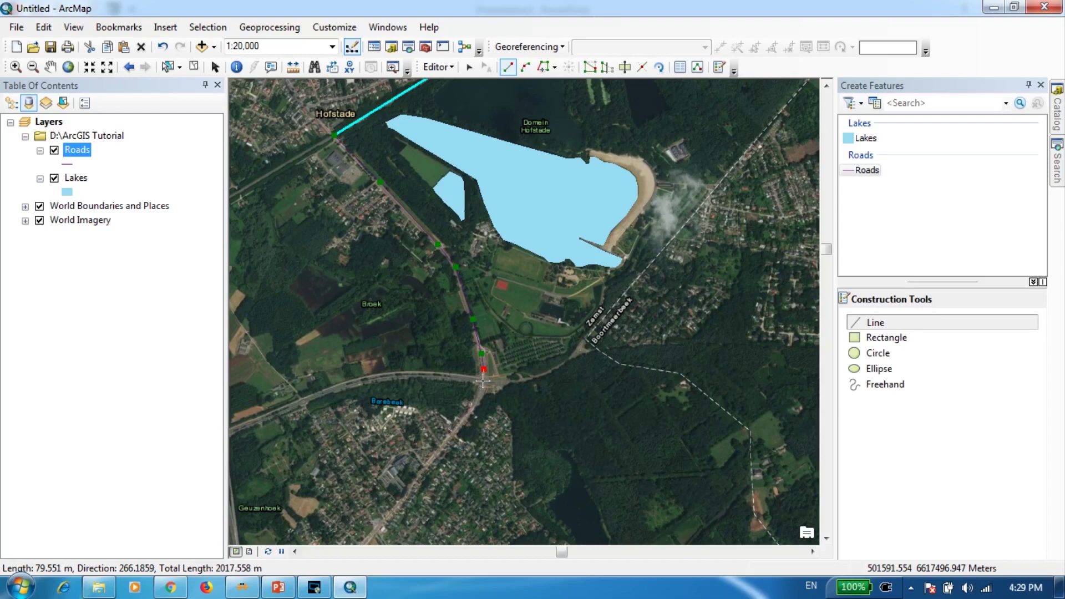
double_click(482, 377)
Stop the edit session and save the digitized road edits
scroll(590, 308, down, 1)
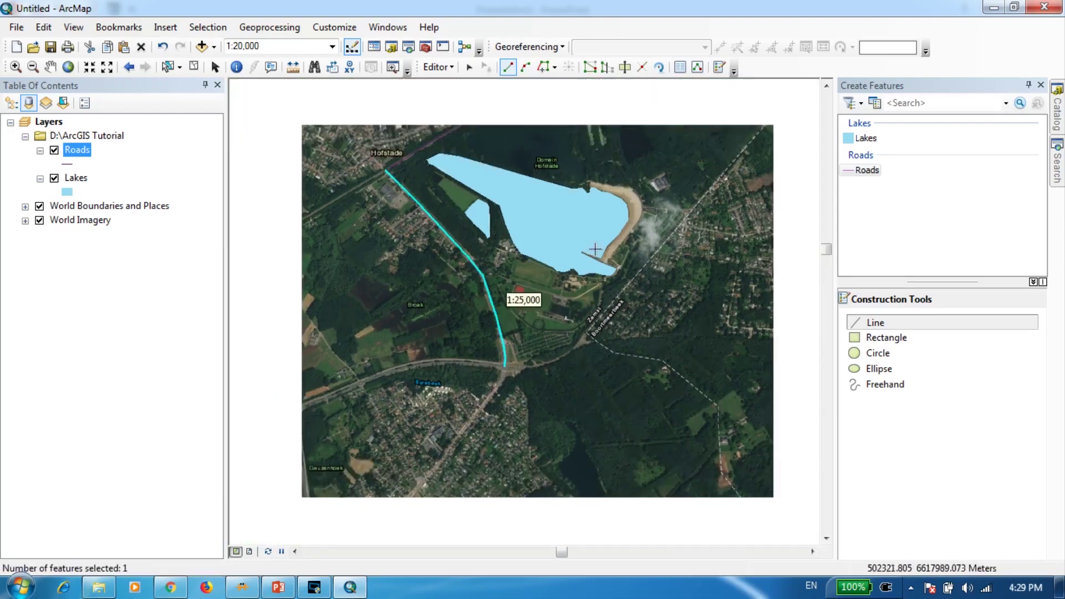
drag(624, 197, 584, 390)
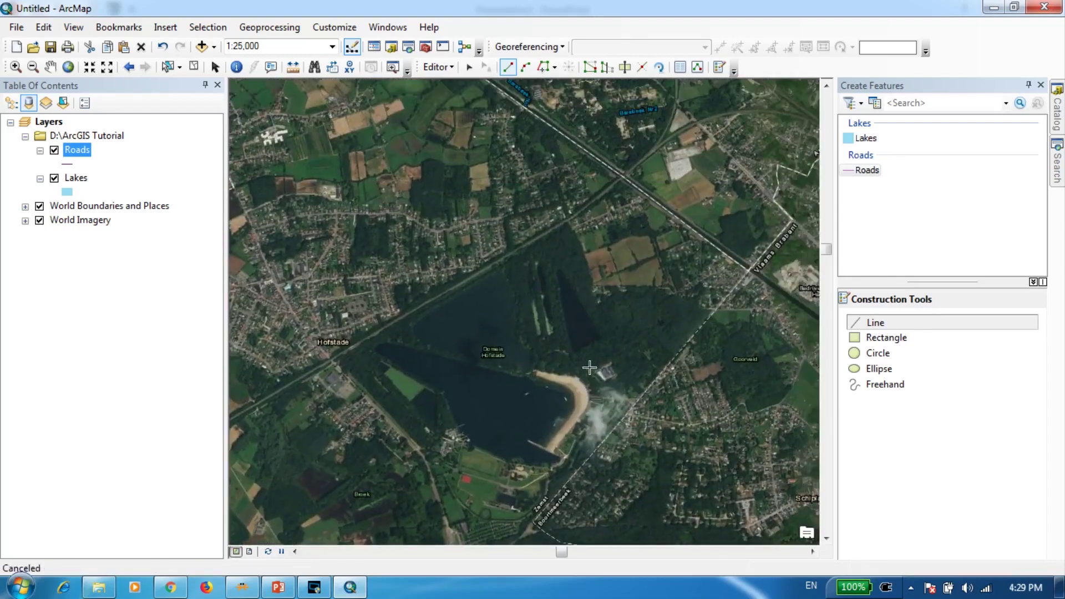
drag(633, 358, 661, 306)
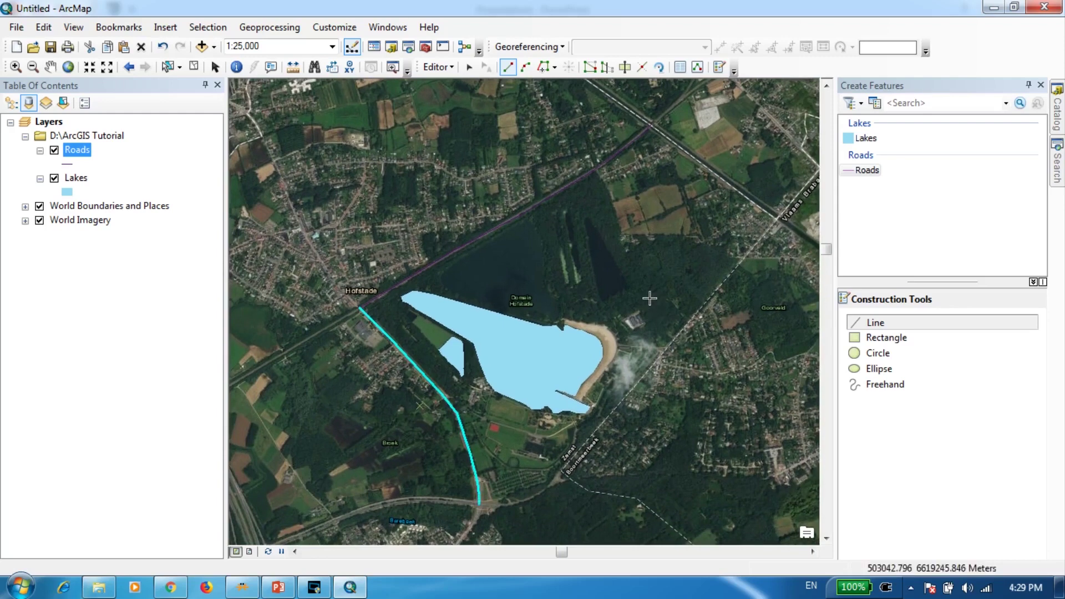
click(439, 67)
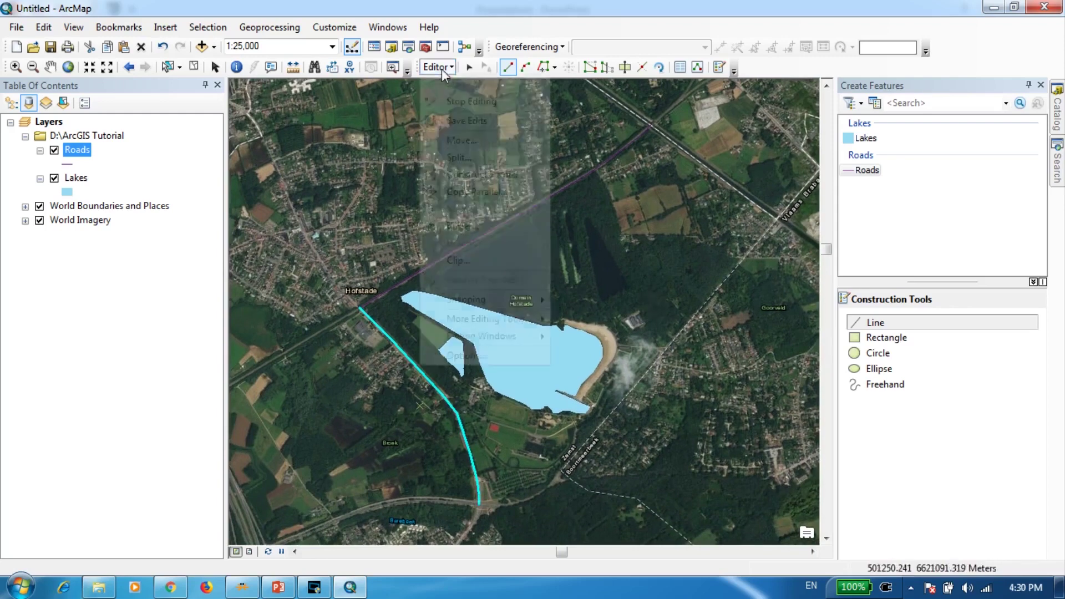
click(474, 102)
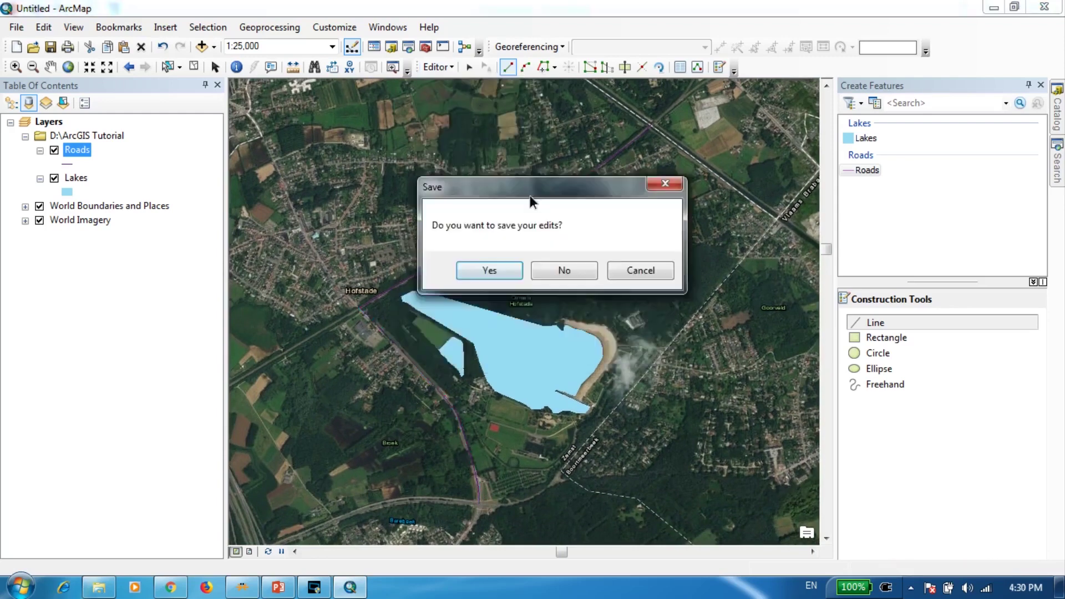
click(506, 264)
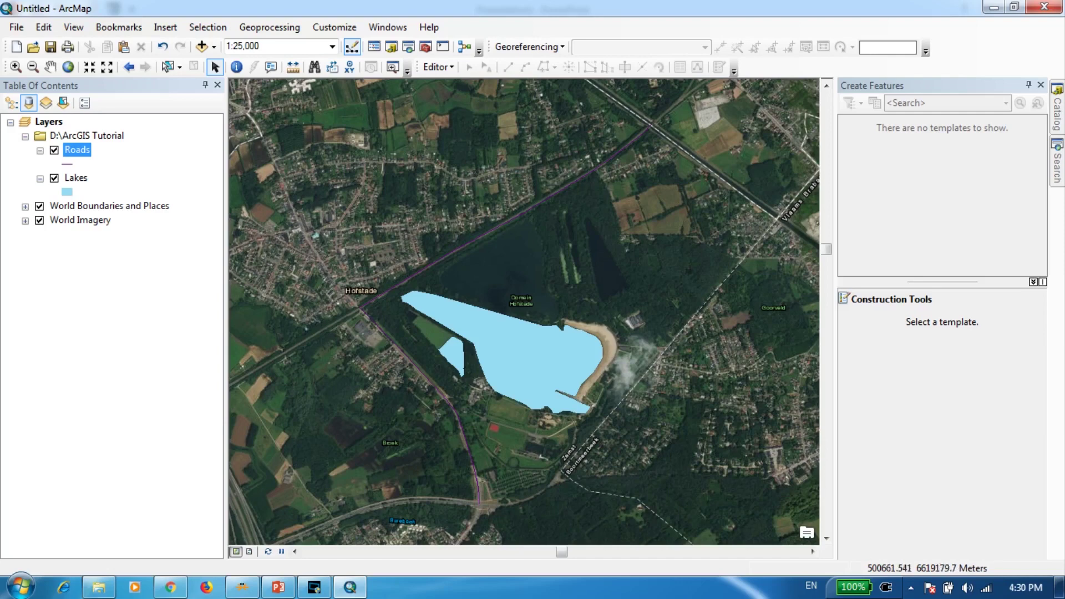
Symbolize the Roads layer with the Expressway line symbol in bright yellow at width 5
click(76, 164)
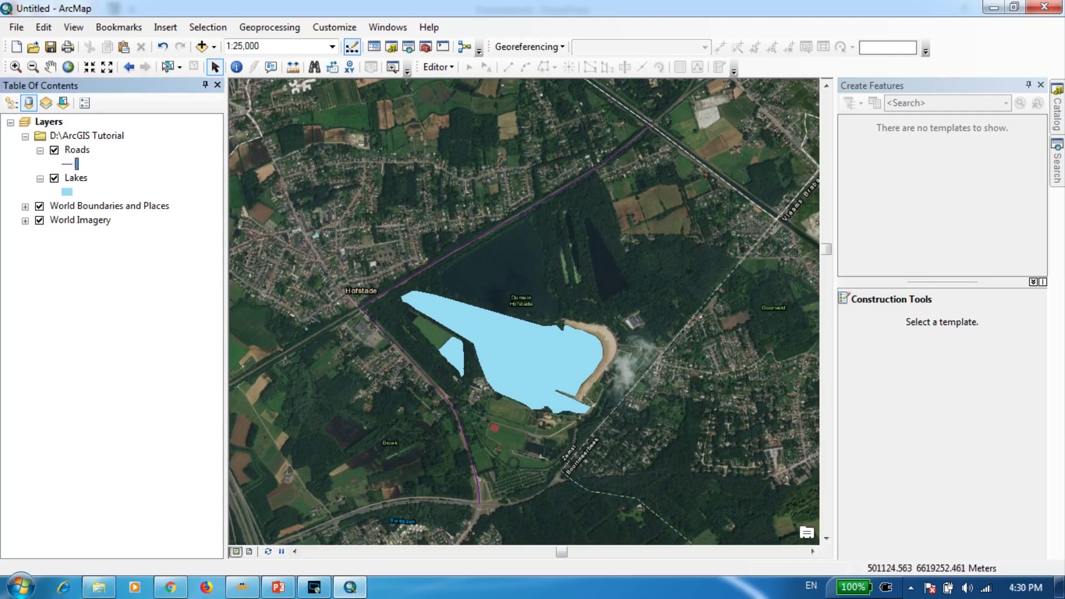
click(67, 166)
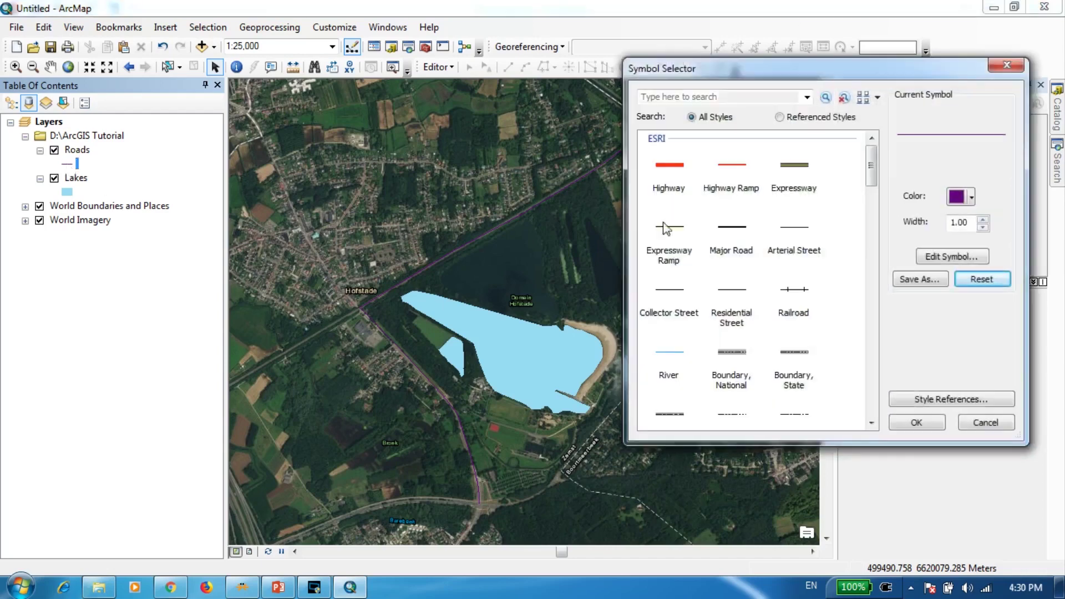
click(800, 166)
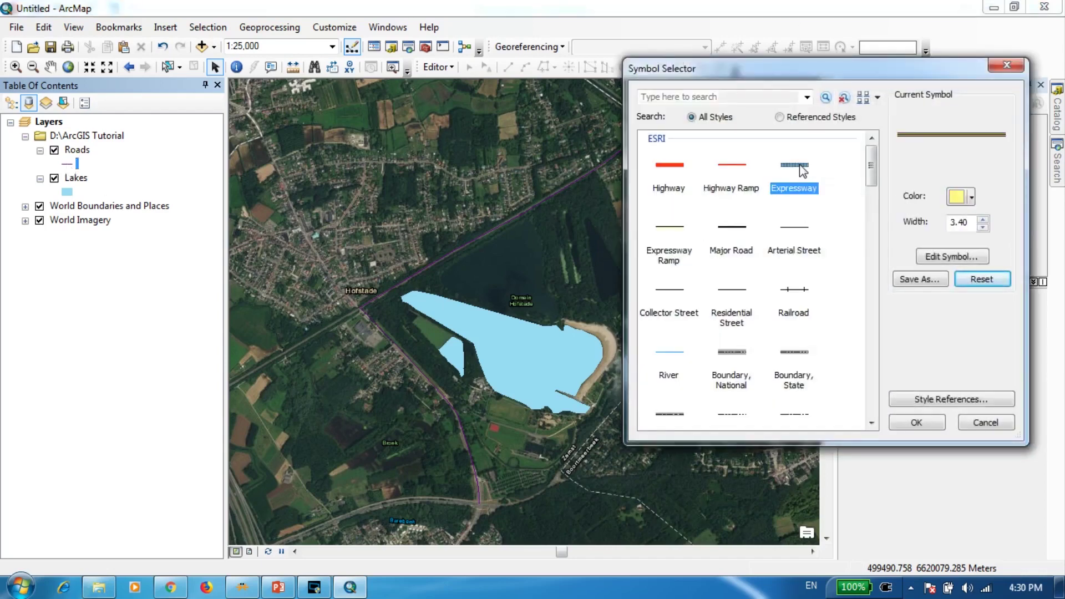
click(972, 197)
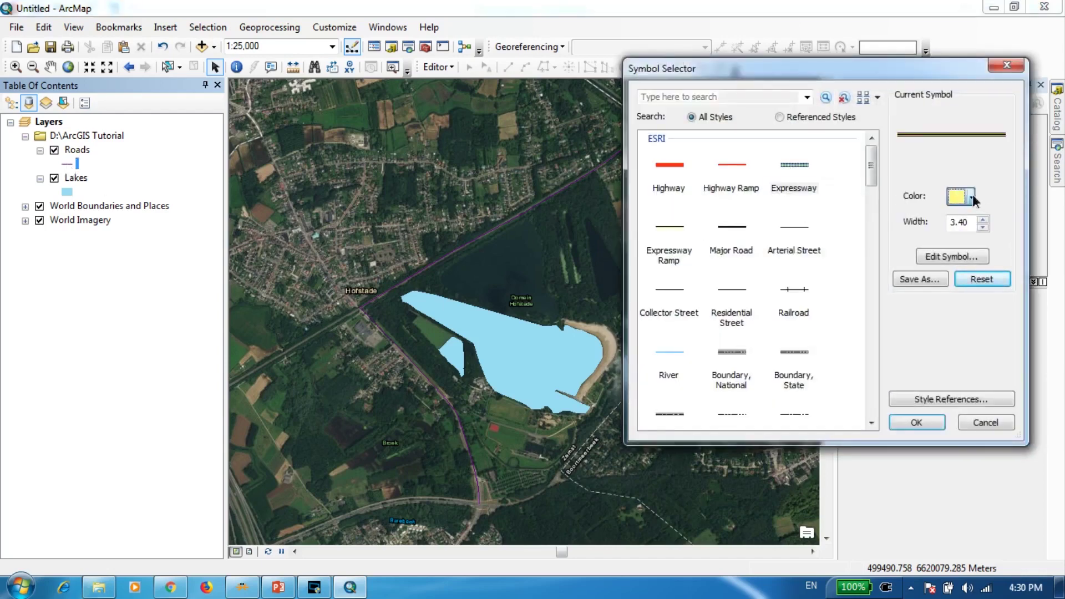
click(964, 276)
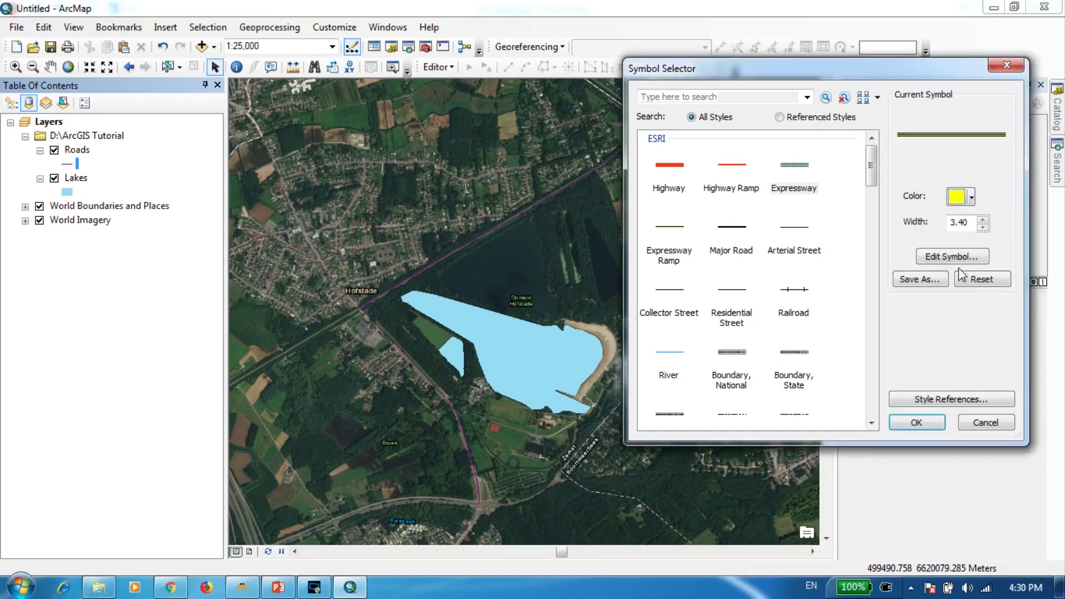
click(988, 220)
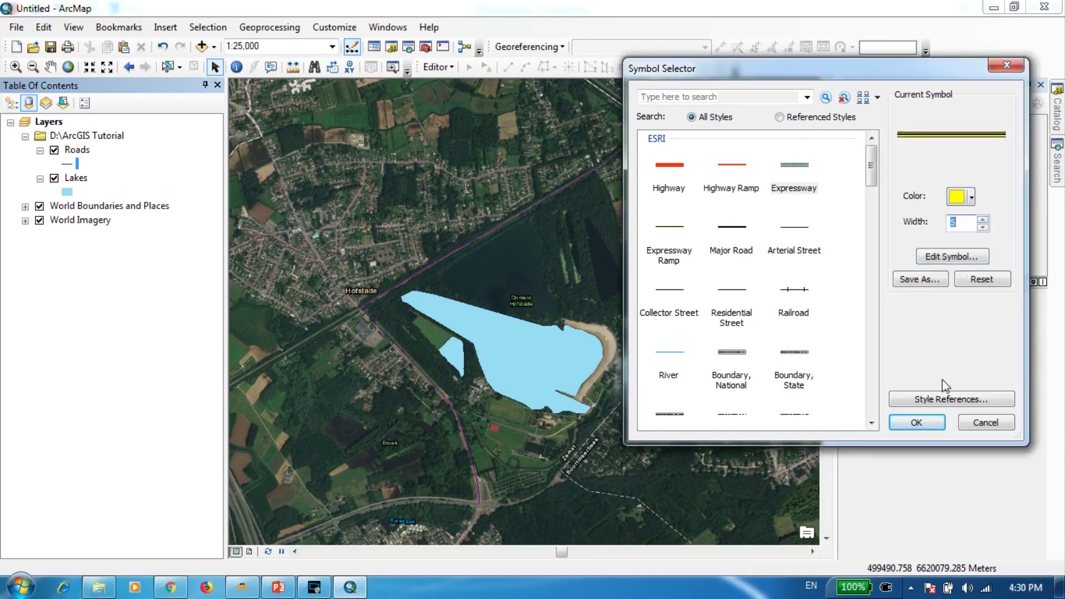
click(916, 422)
drag(737, 312, 729, 305)
scroll(524, 312, up, 1)
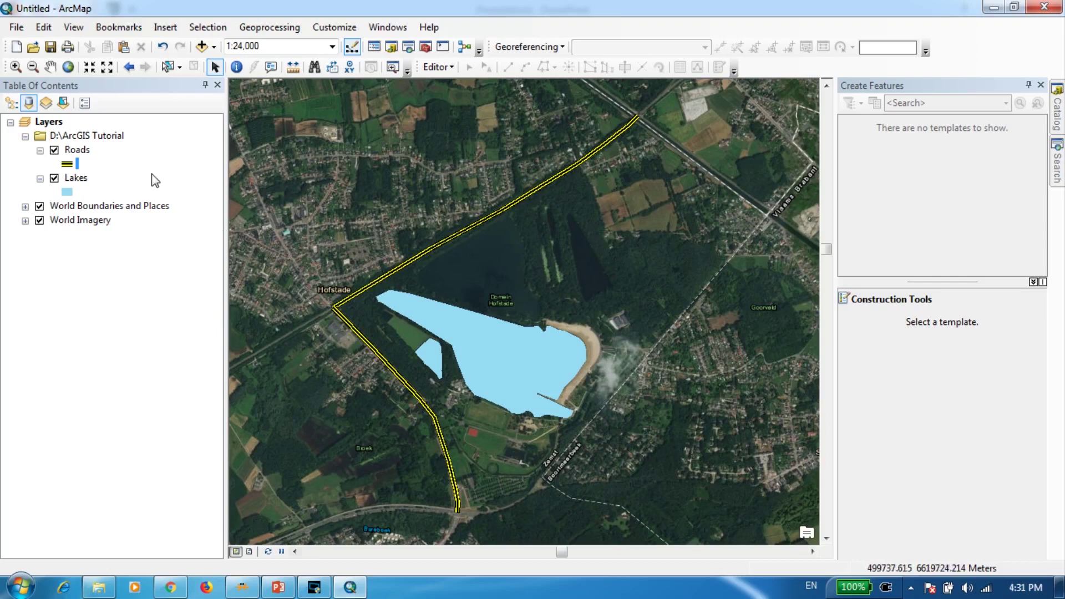
Open the Roads layer's attribute table, then shrink it and place it below the layer list, clear of the digitized features
click(81, 155)
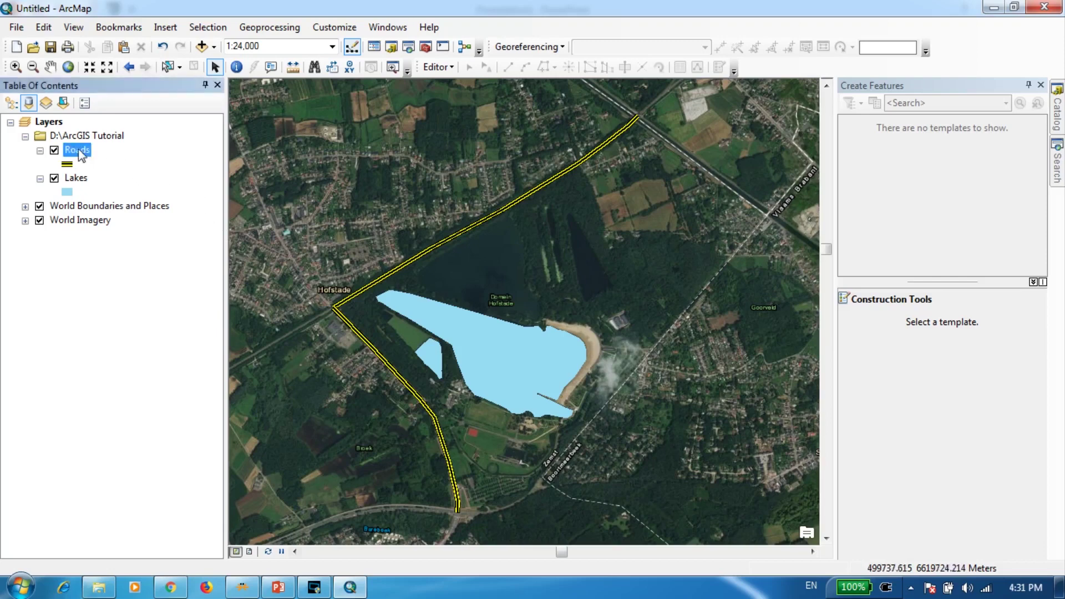
right_click(81, 154)
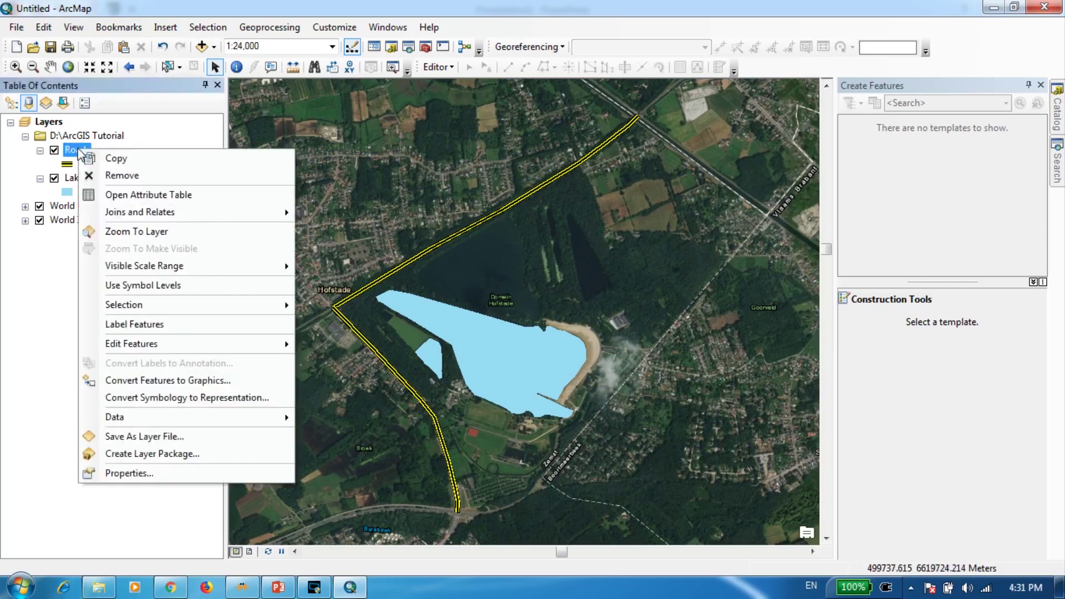
click(127, 195)
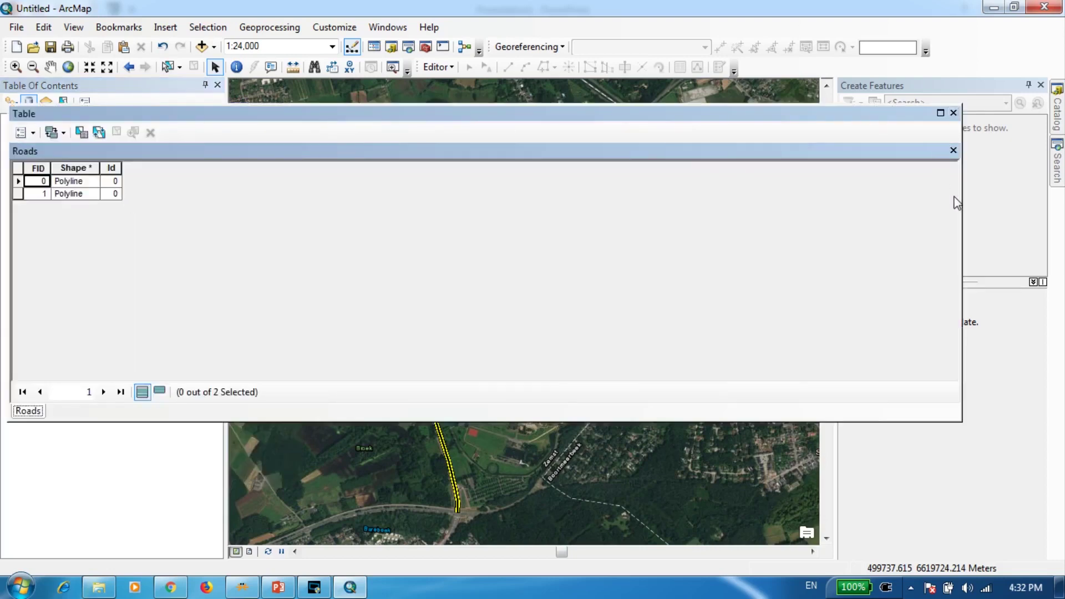
drag(960, 198, 227, 269)
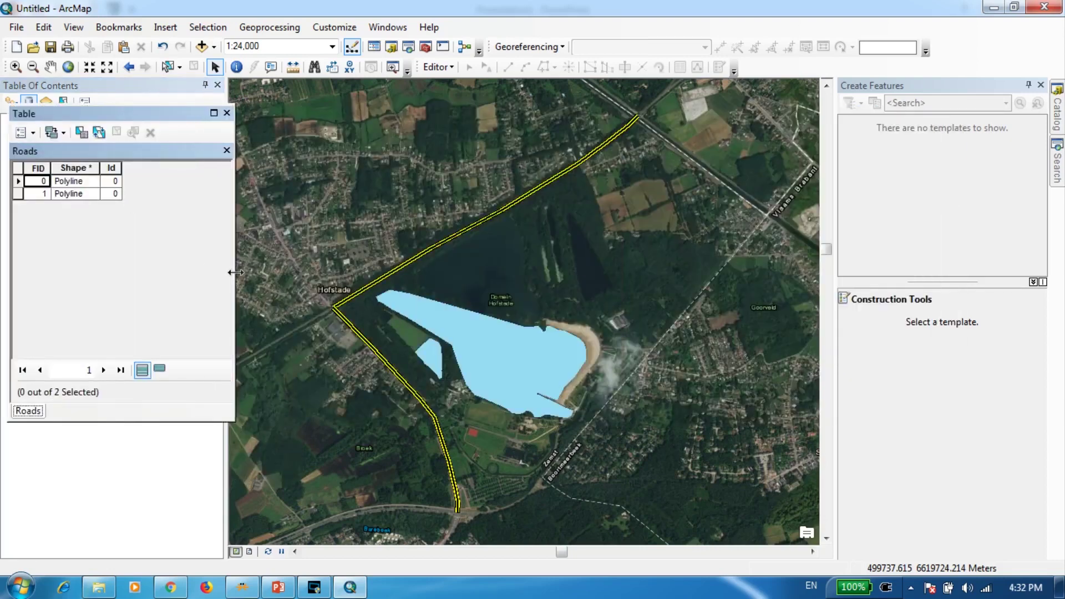
drag(179, 113, 210, 248)
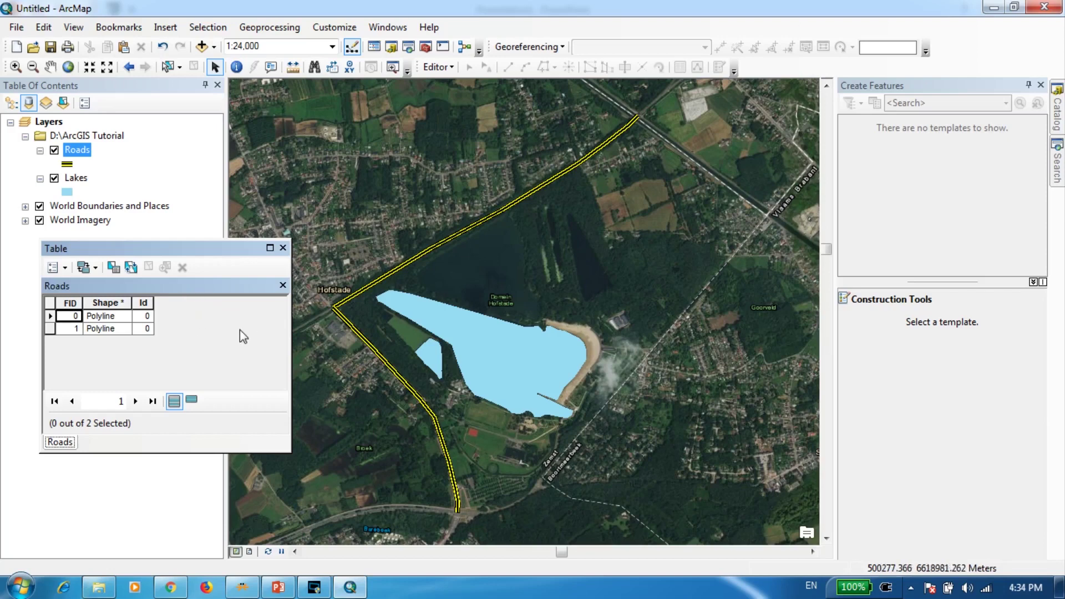
drag(217, 252, 211, 250)
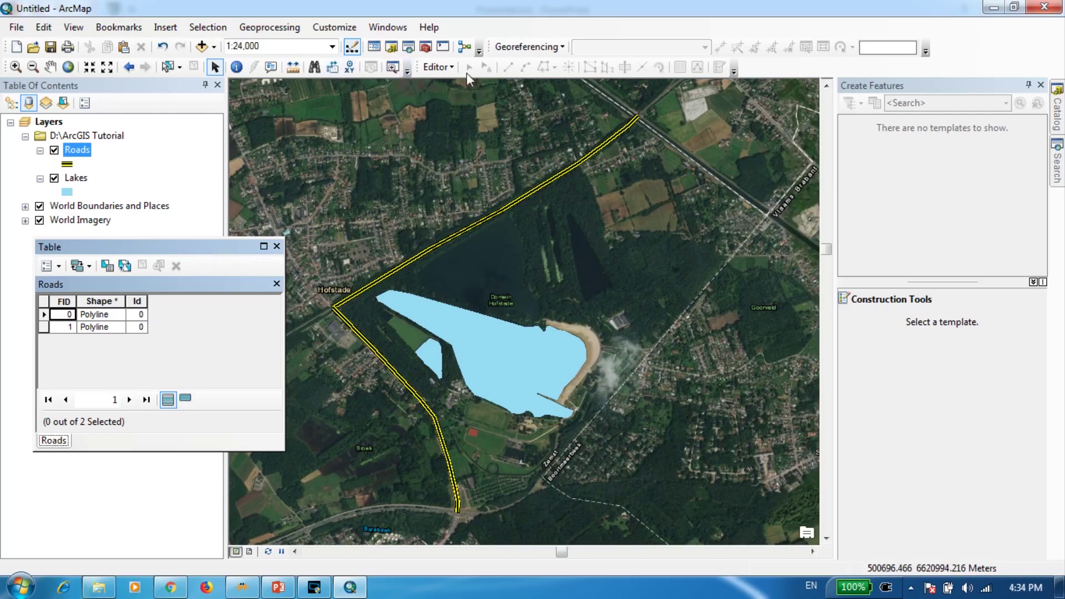
Add a field named Road_names of type Text to the Roads attribute table
click(448, 67)
click(446, 69)
click(55, 266)
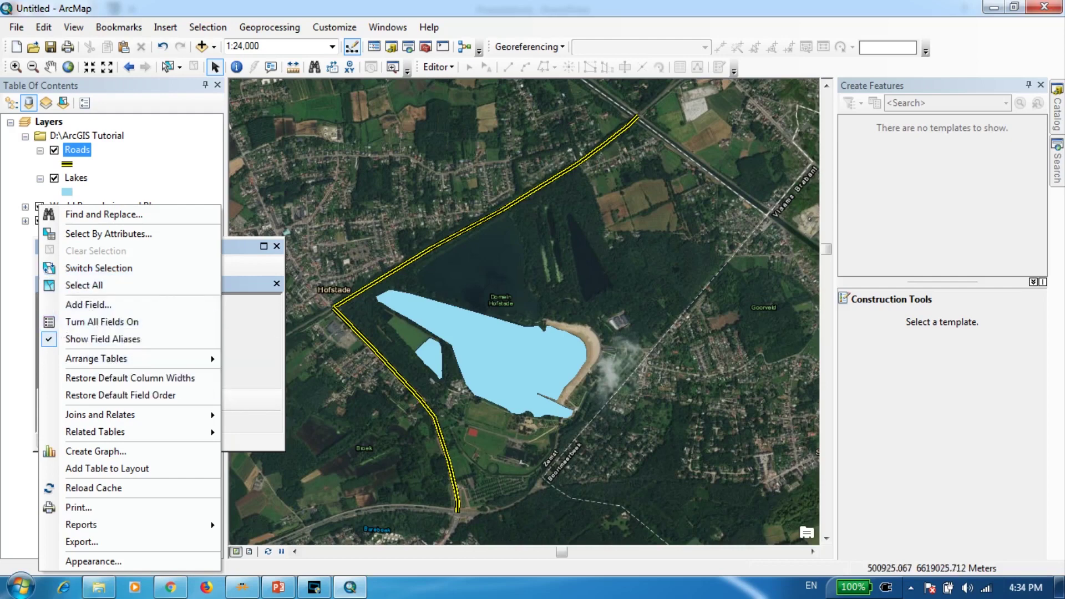
key(Escape)
click(59, 268)
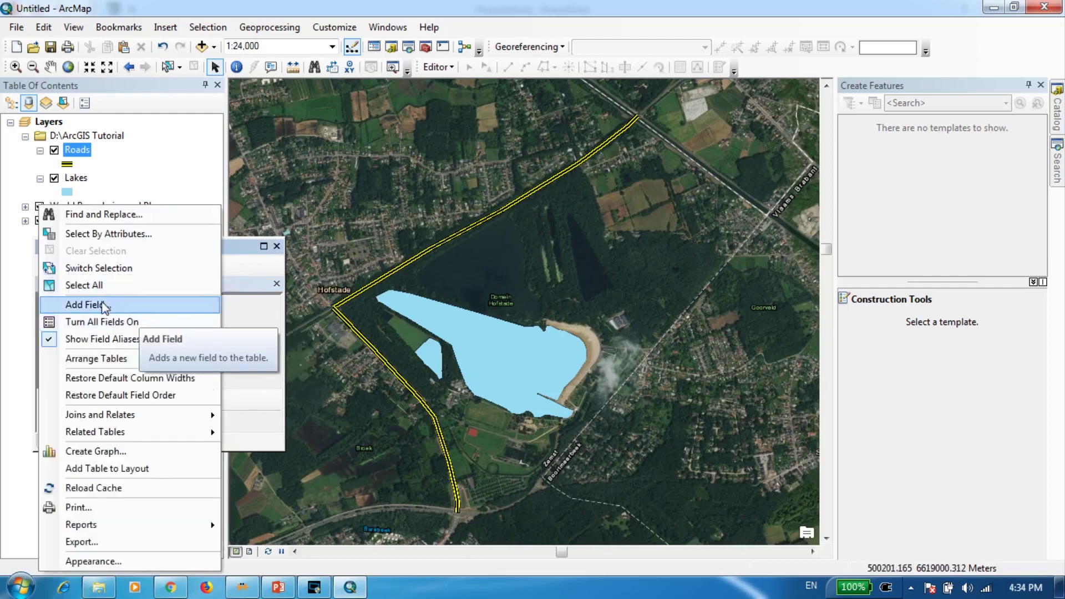
click(100, 306)
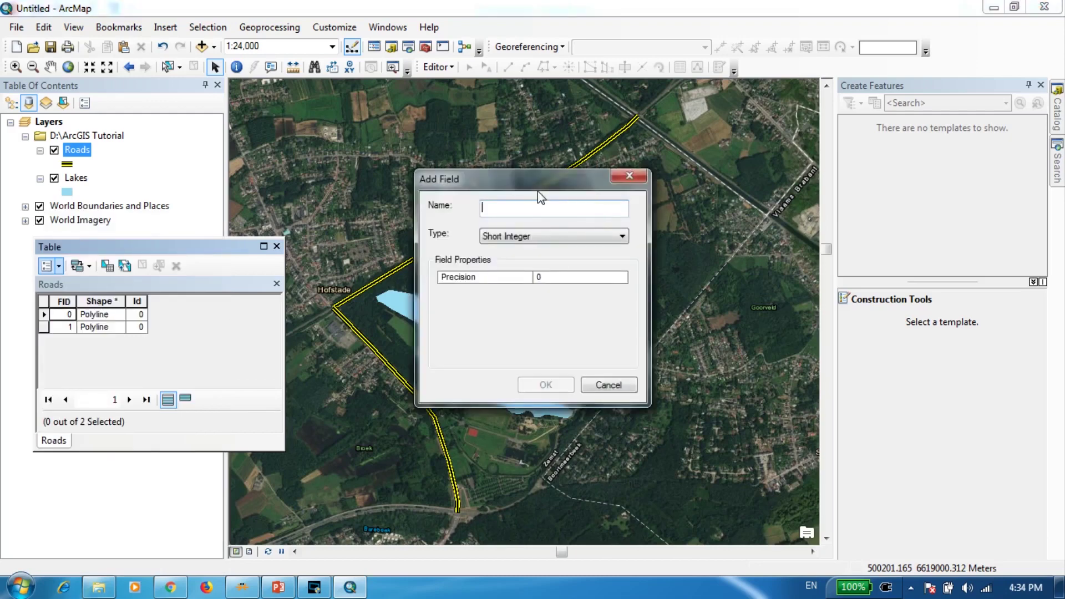
drag(531, 185, 781, 190)
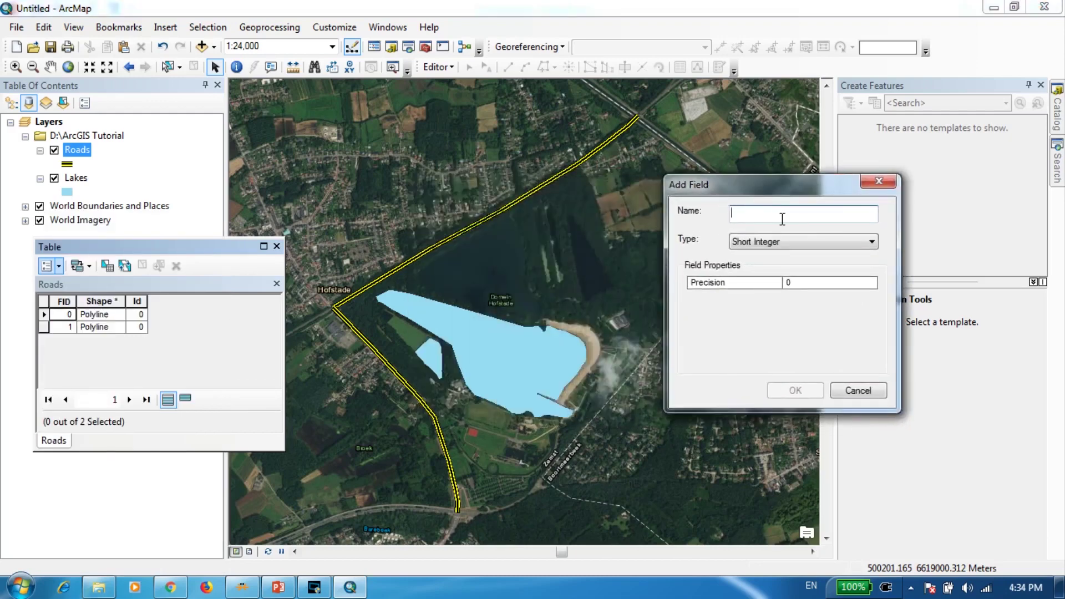
text(Road)
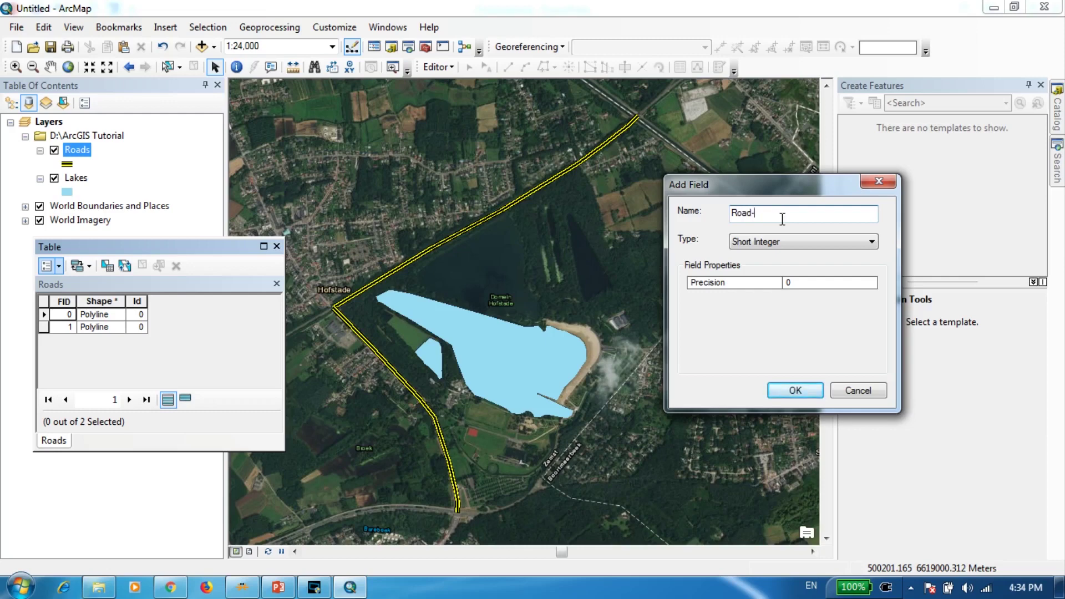
text(_name)
click(769, 242)
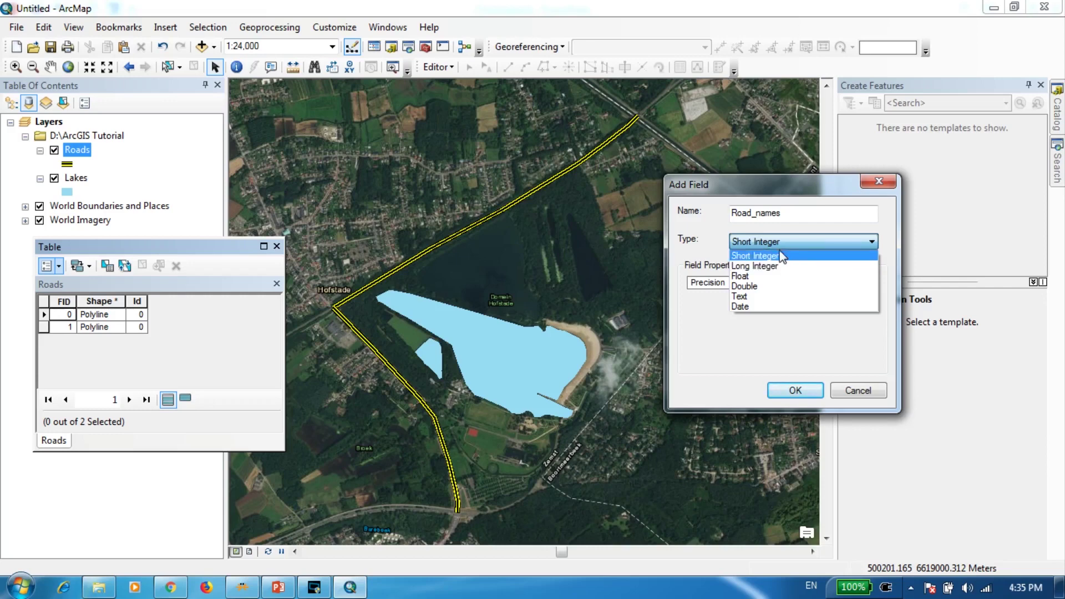
click(751, 298)
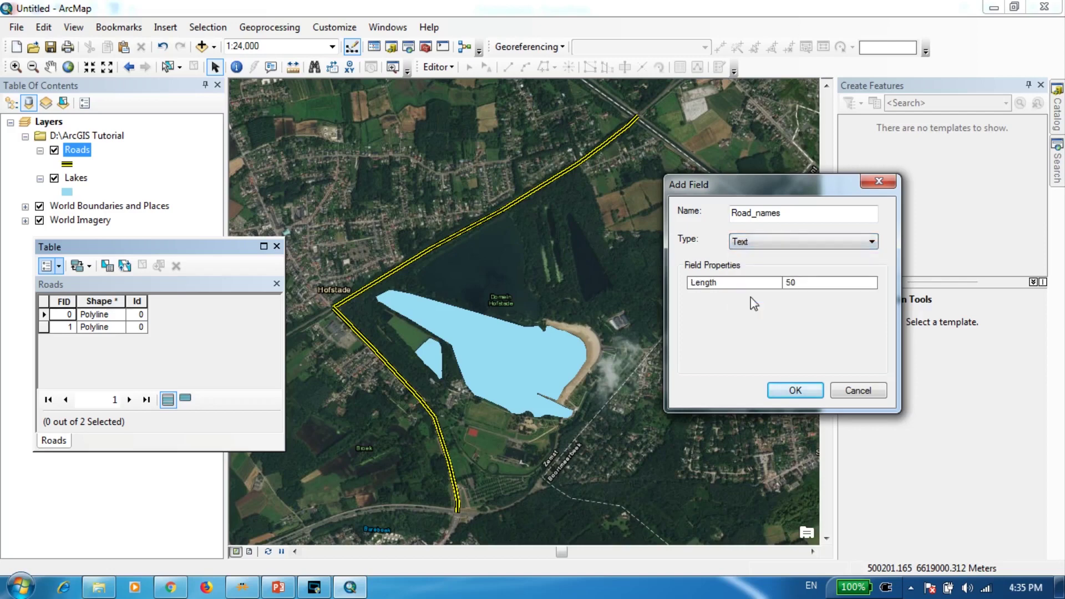
click(795, 391)
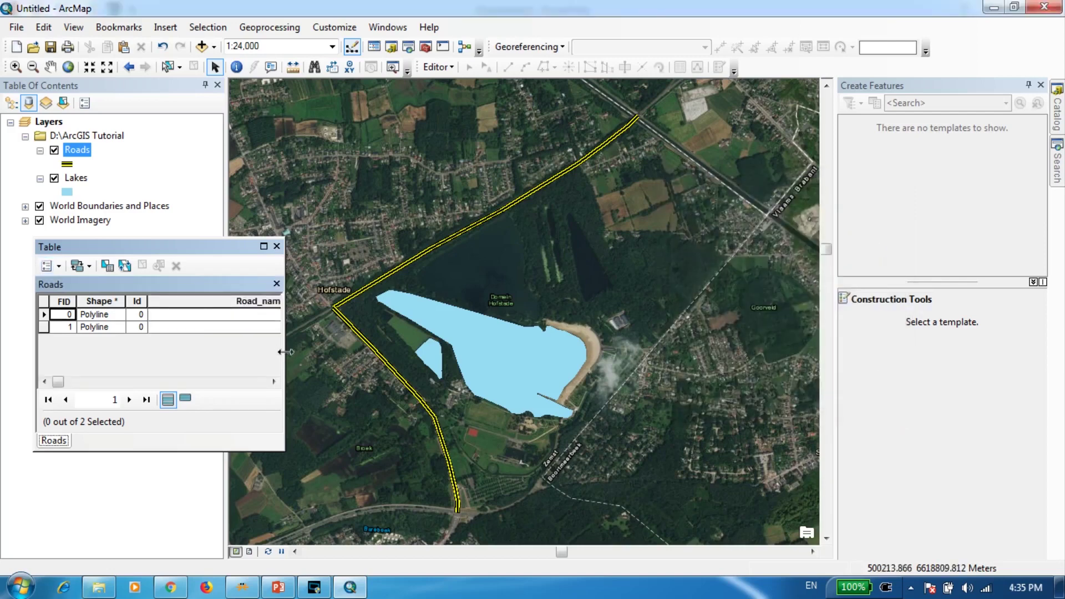
Narrow the Road_names column and fit the table window's width around the columns
drag(286, 351, 387, 352)
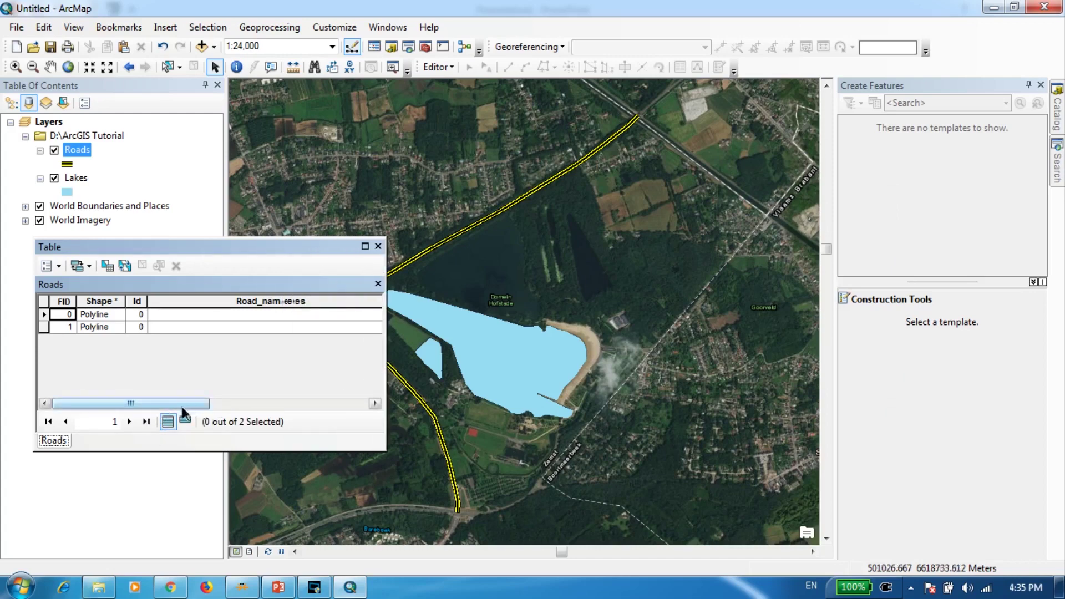
drag(183, 404, 308, 348)
drag(351, 302, 183, 302)
click(199, 315)
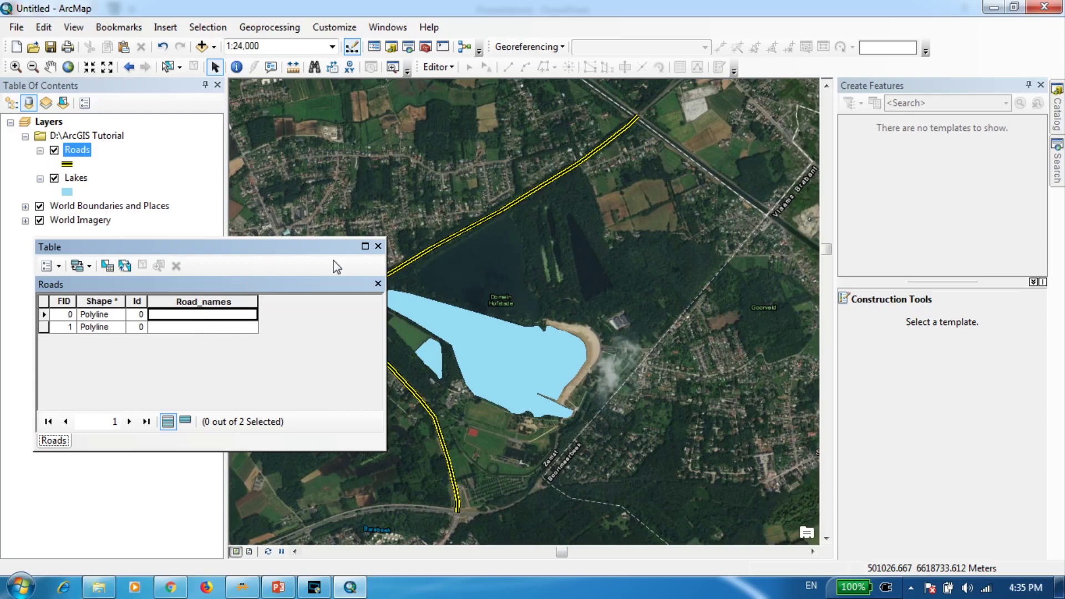
drag(387, 265, 320, 264)
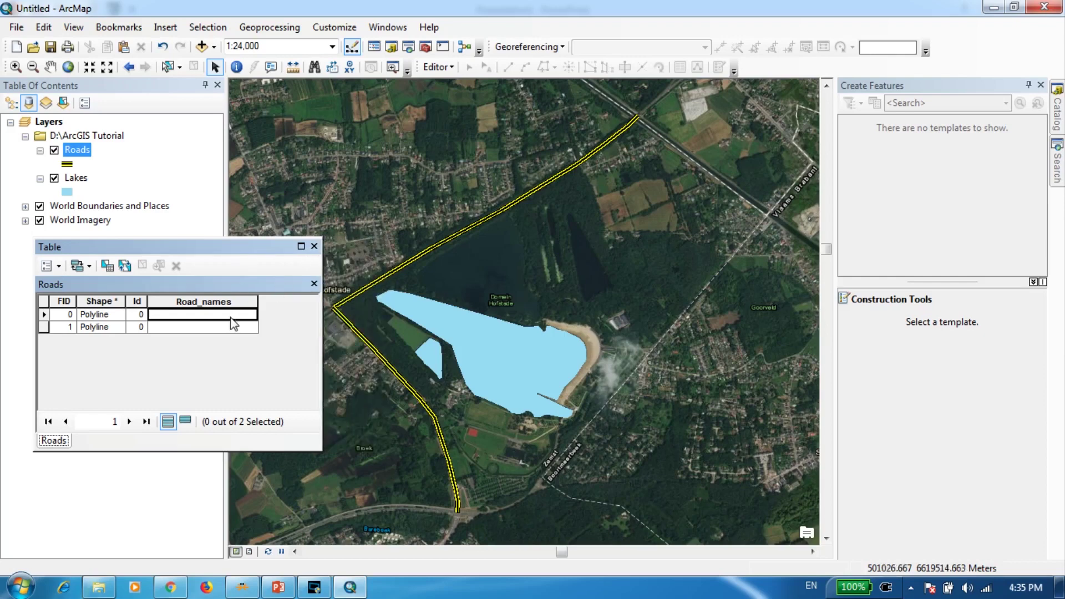
Start an edit session on the Lakes and Roads layers, continuing past the spatial reference warnings
click(442, 69)
click(456, 85)
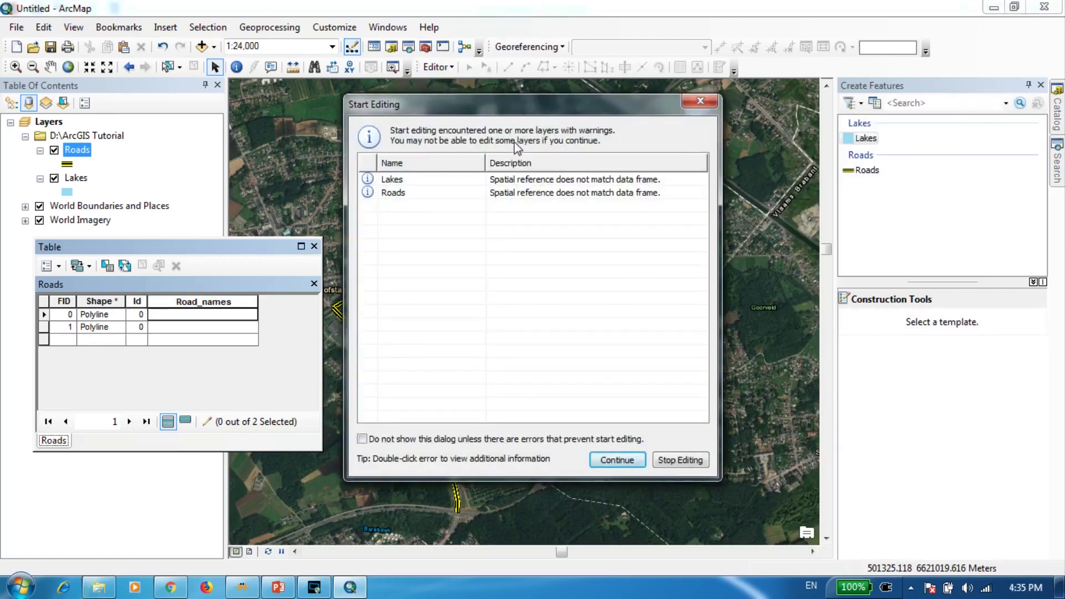
click(399, 193)
click(615, 460)
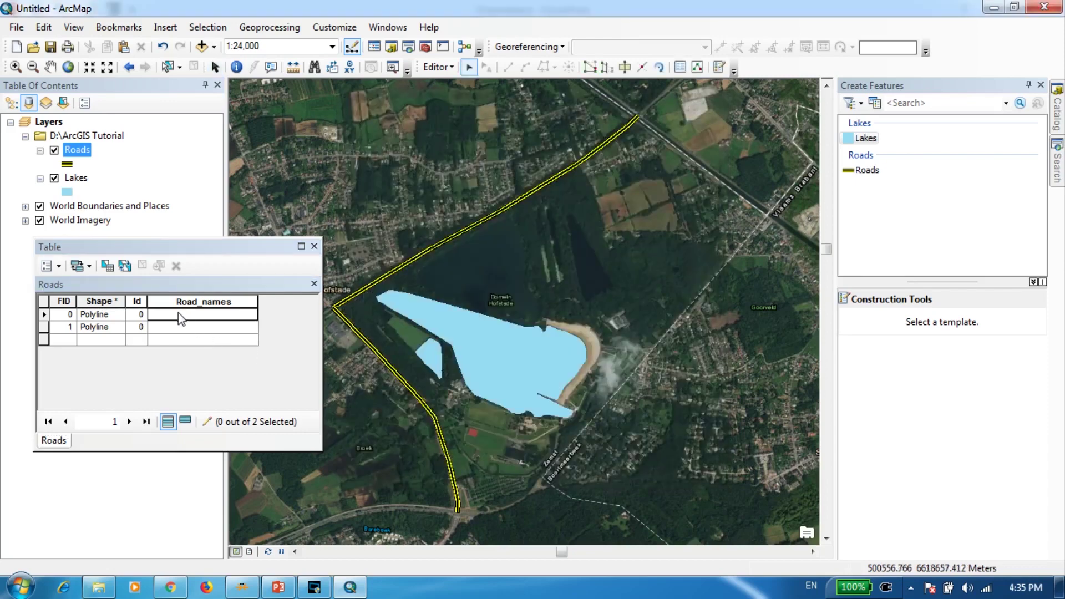
Select the first road record in the Roads attribute table and enter East-West Highway as its Road_names value
click(44, 315)
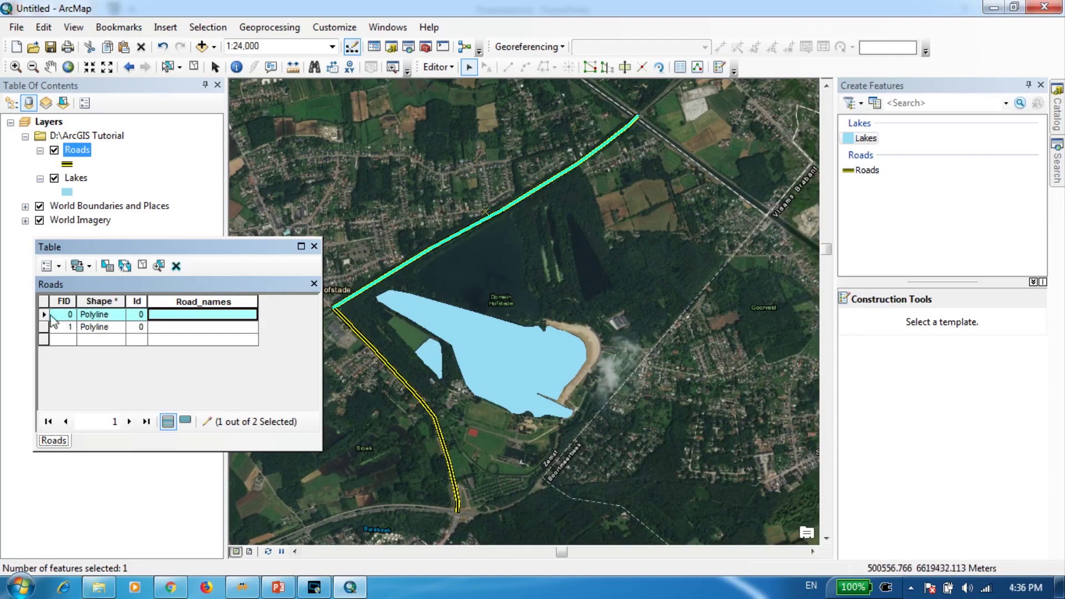
click(185, 311)
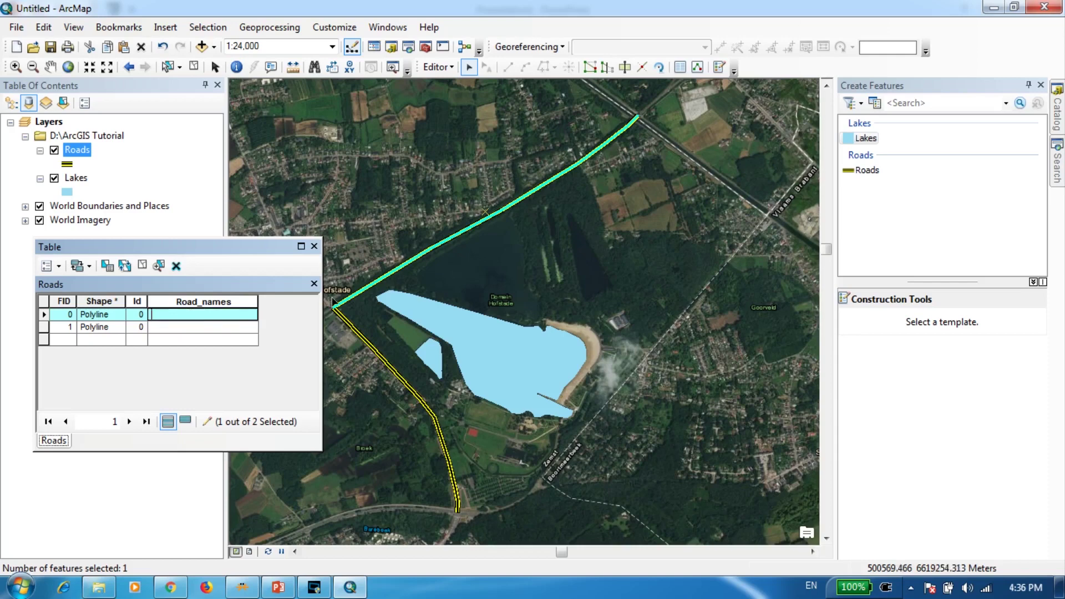
text(East-We)
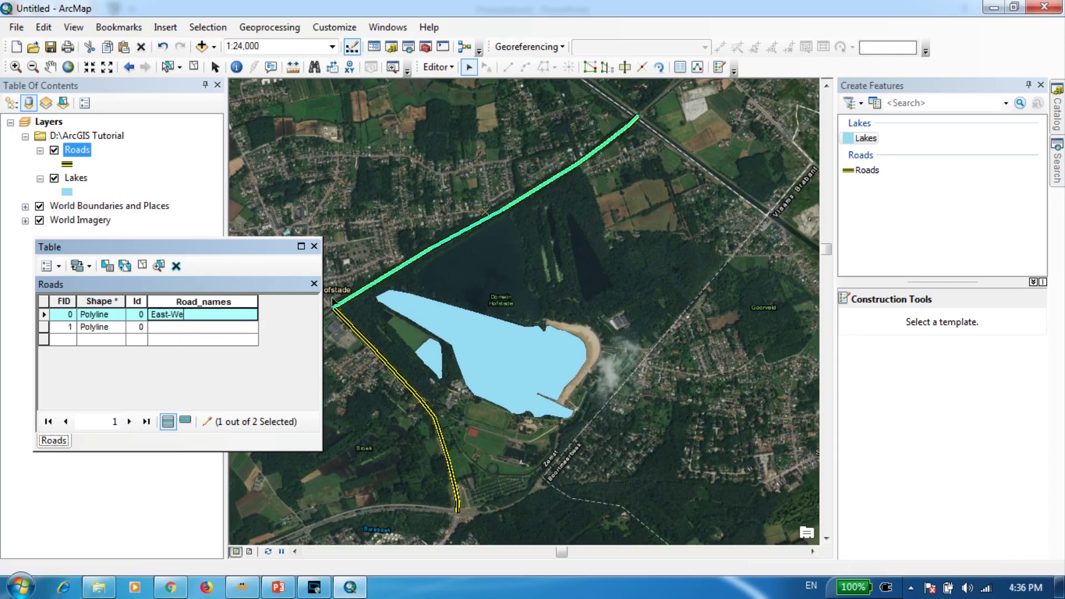
text(st hoigh)
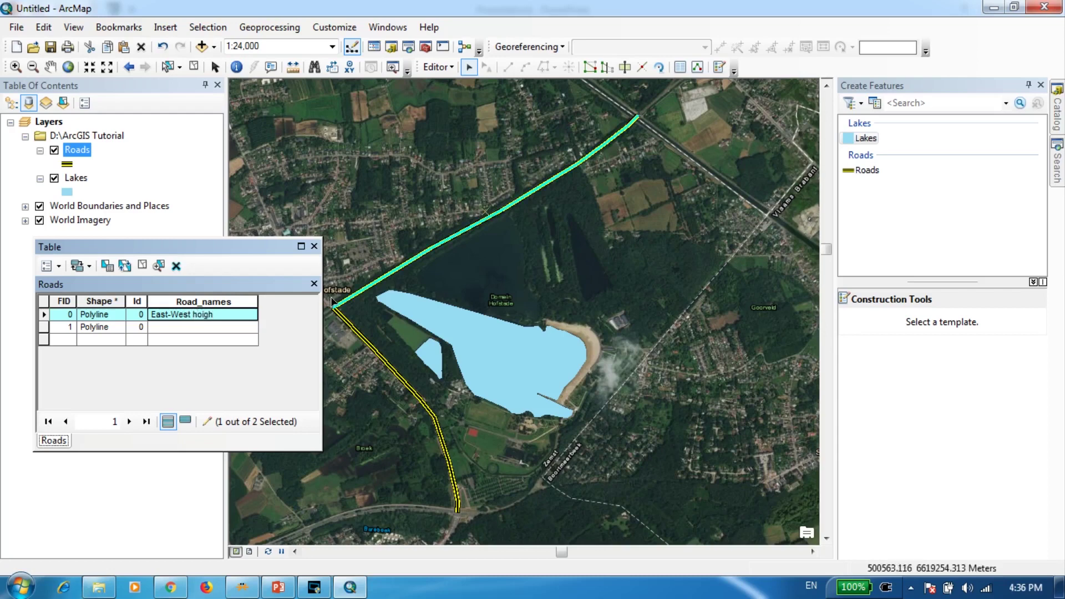
text(ighway)
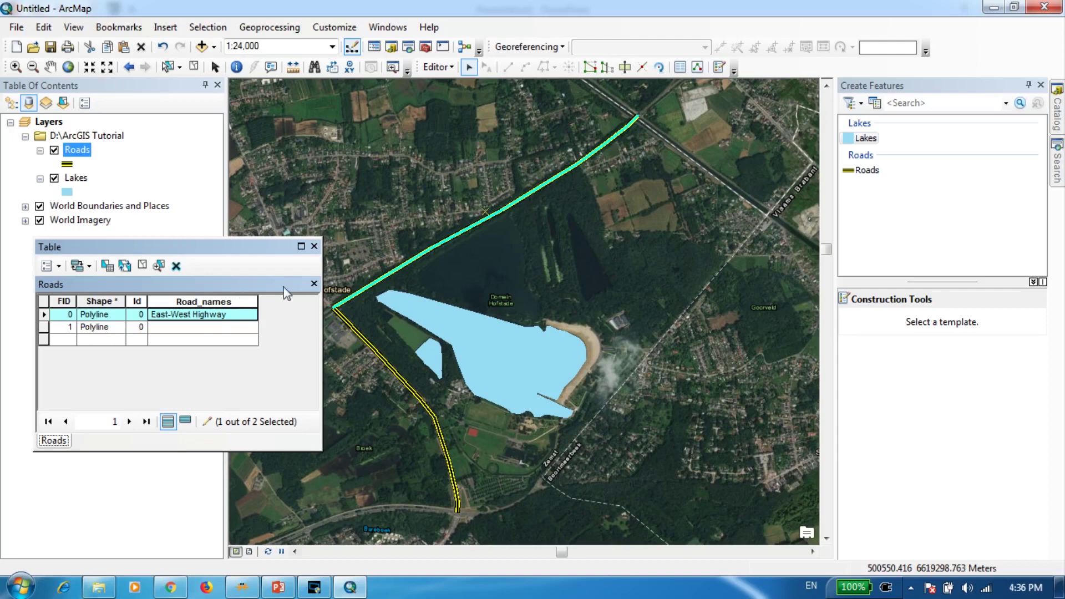
Select the second road record and enter North-South highway as its Road_names value
click(43, 327)
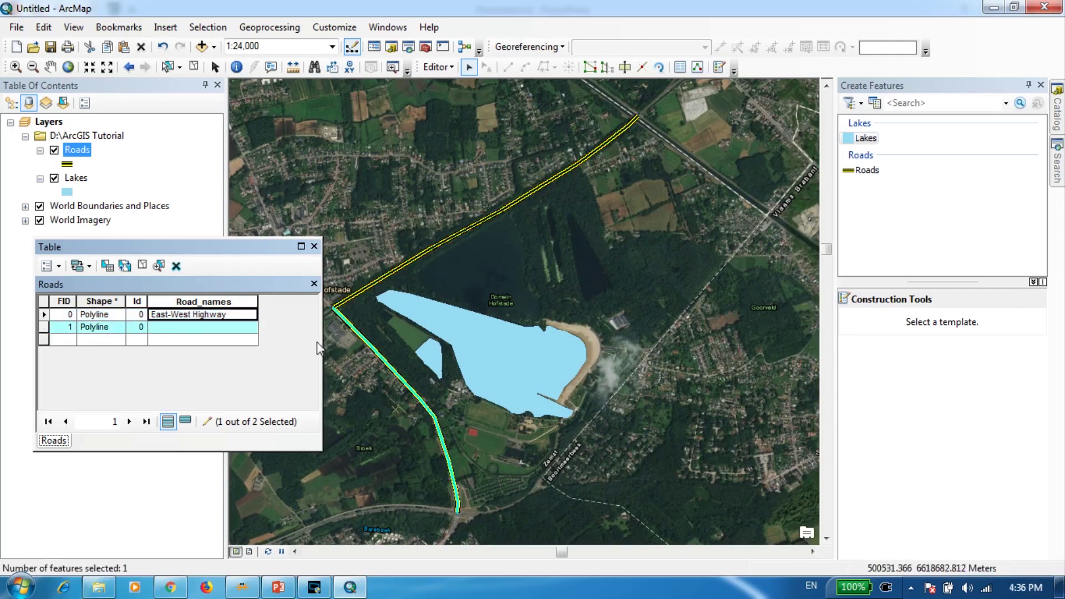
click(208, 327)
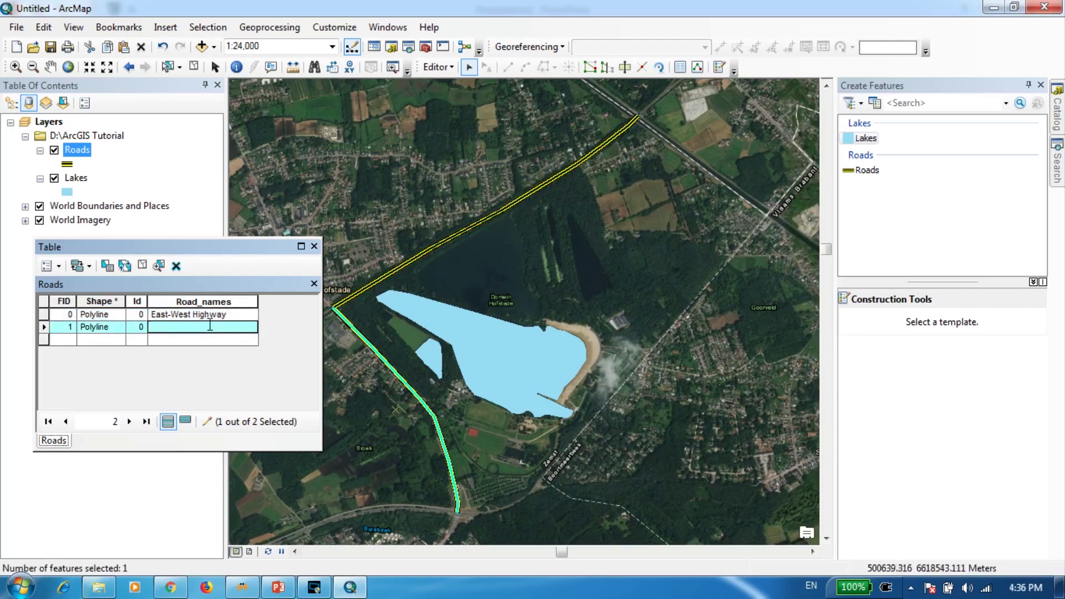
text(North-South highway)
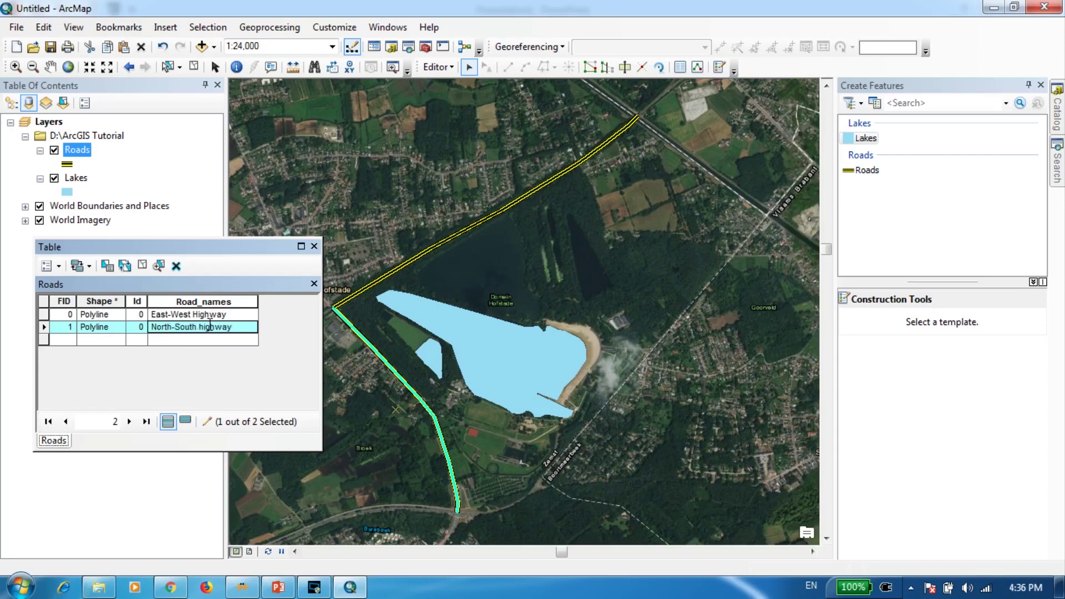
click(106, 341)
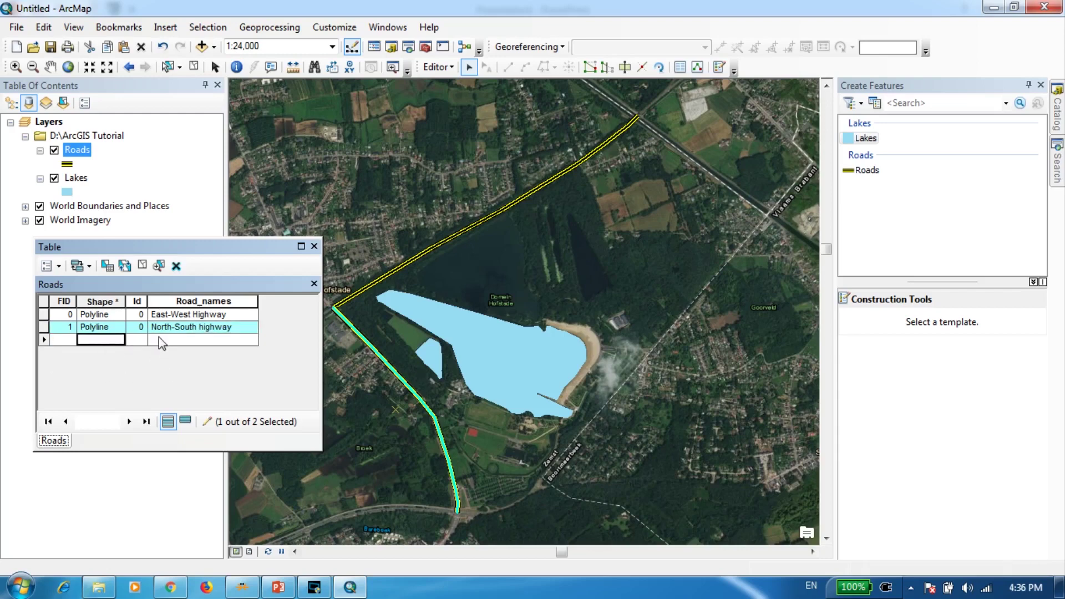
Stop the edit session, saving the edits, and close the Roads attribute table
click(448, 69)
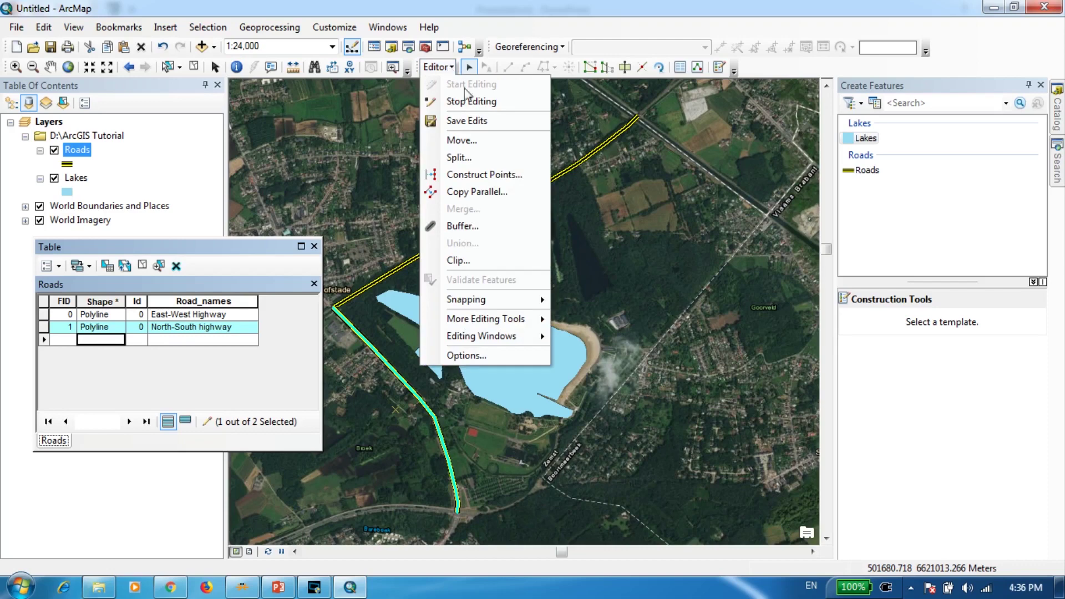
click(472, 105)
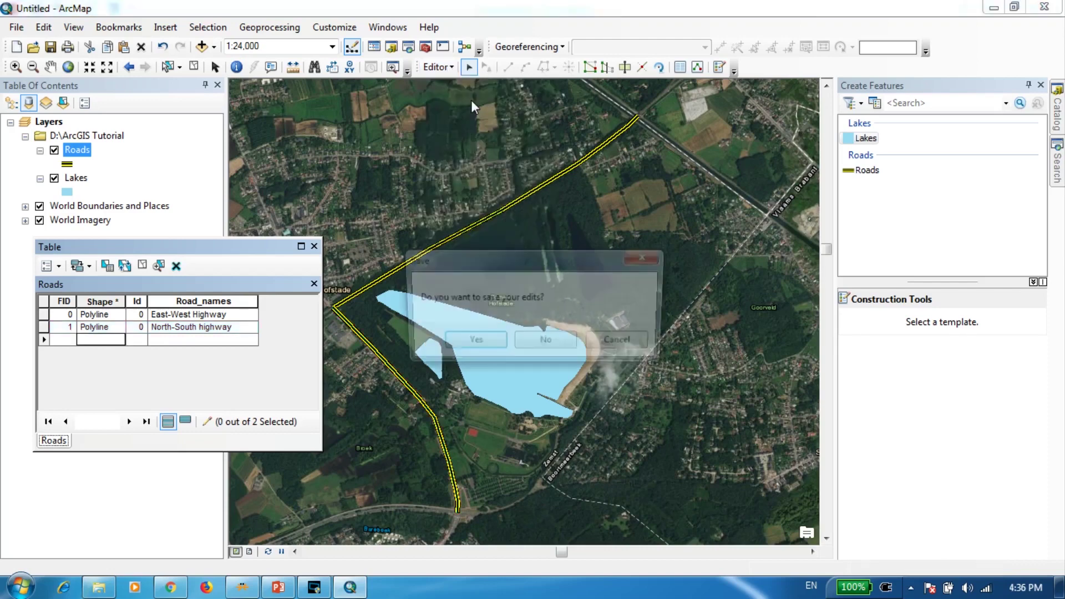
click(475, 340)
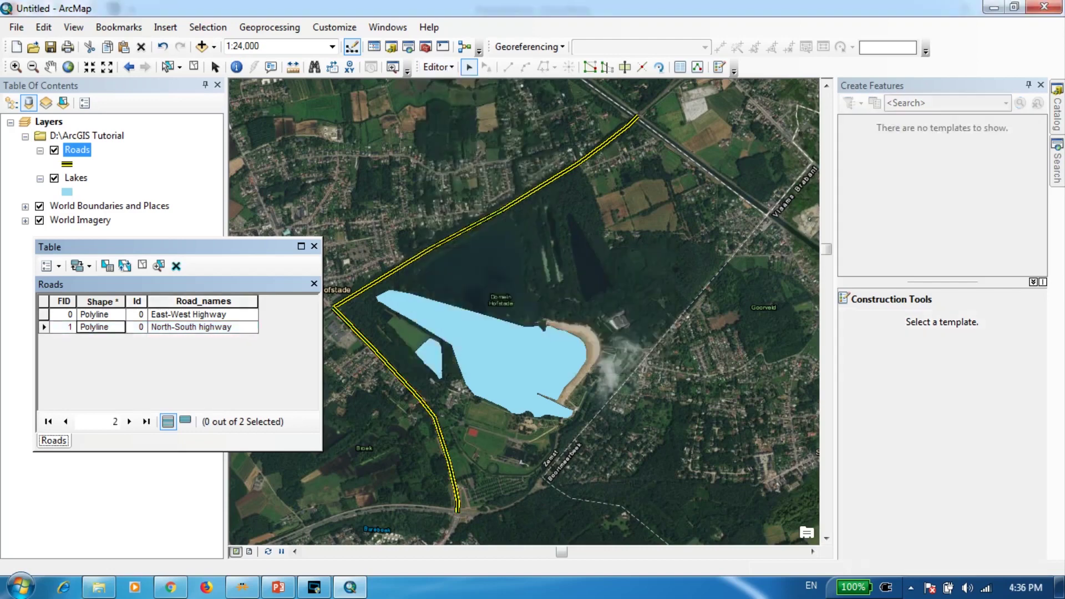
click(314, 247)
Turn on labels for the Roads layer in its layer properties, using Road_names as the label field
scroll(523, 296, down, 2)
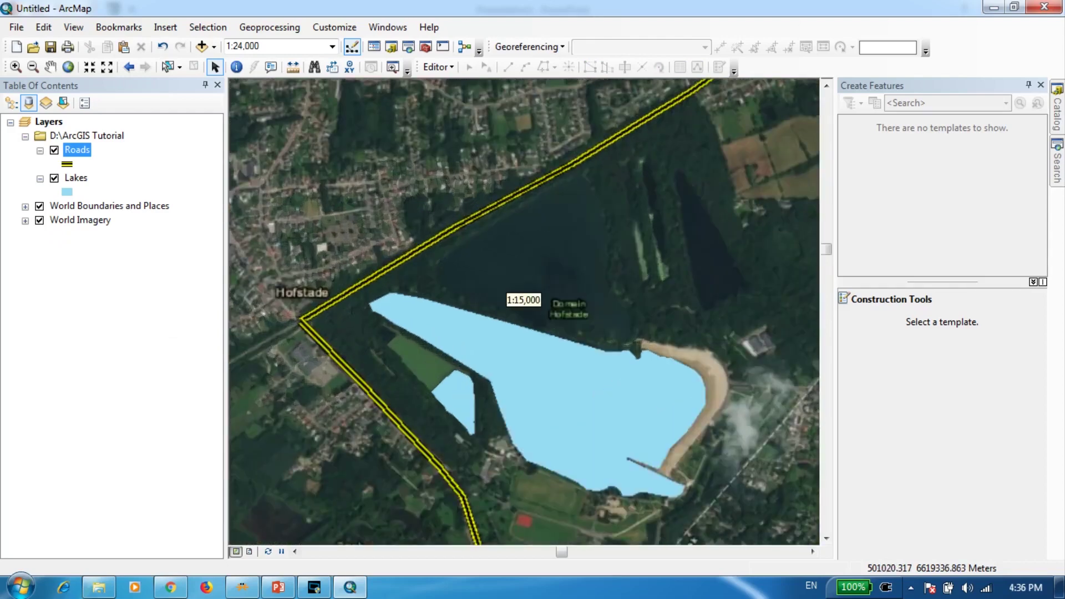
right_click(77, 156)
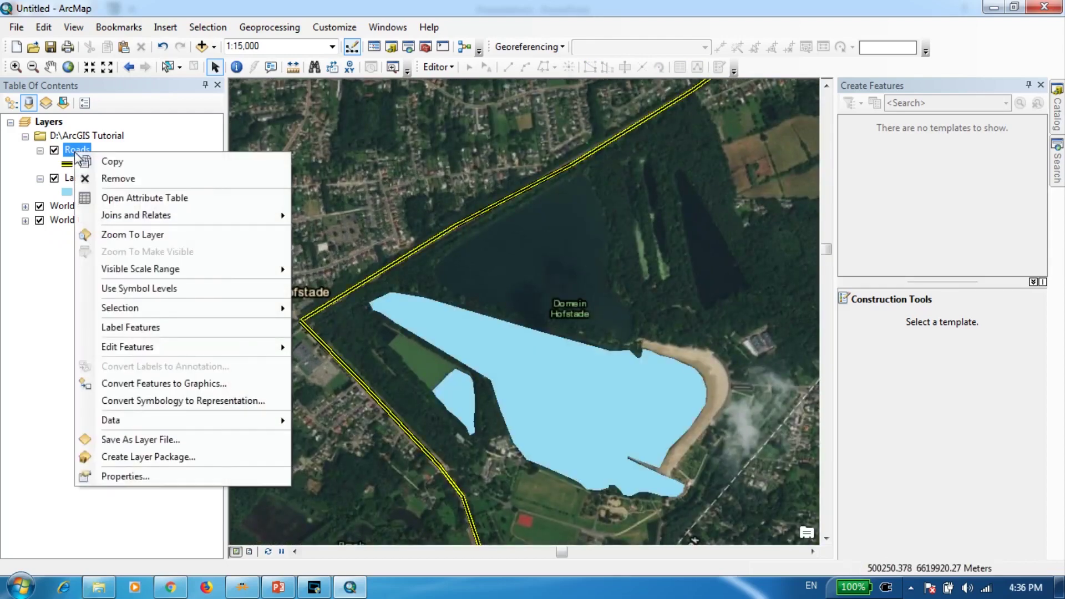
click(154, 476)
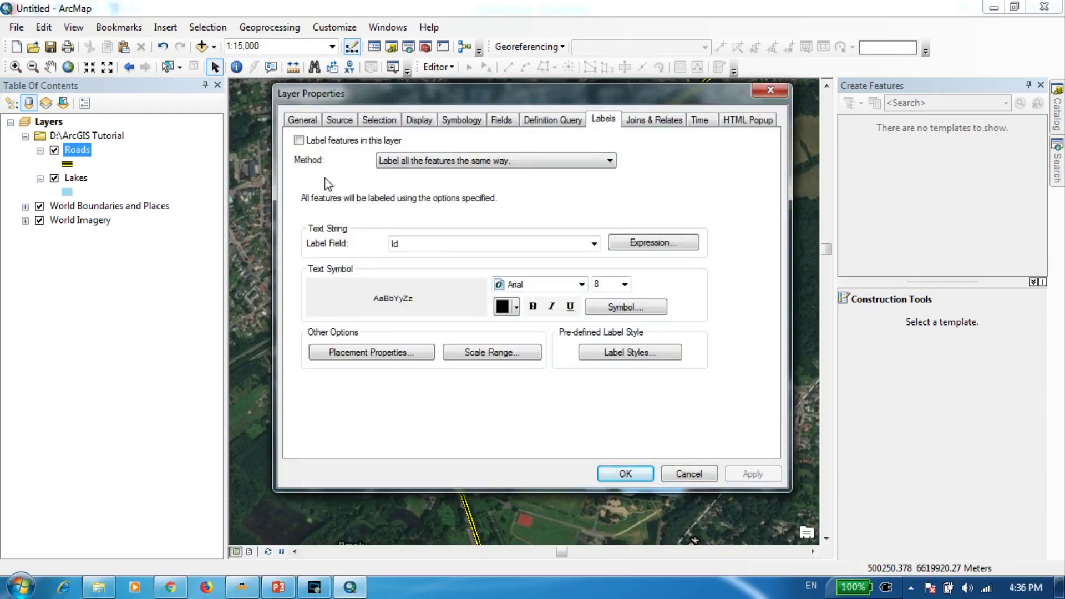
click(300, 141)
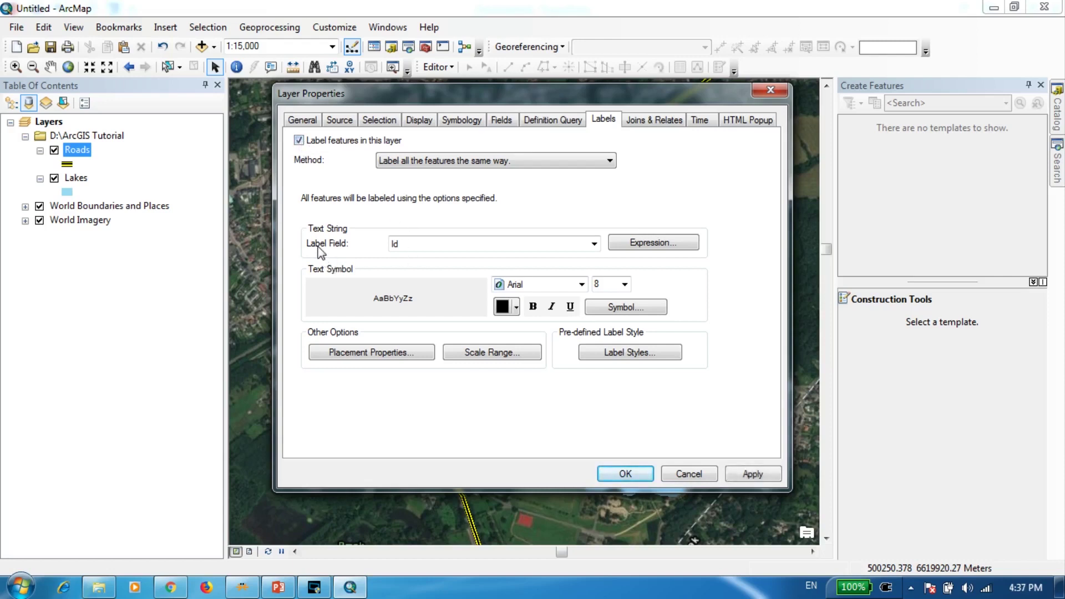
click(594, 243)
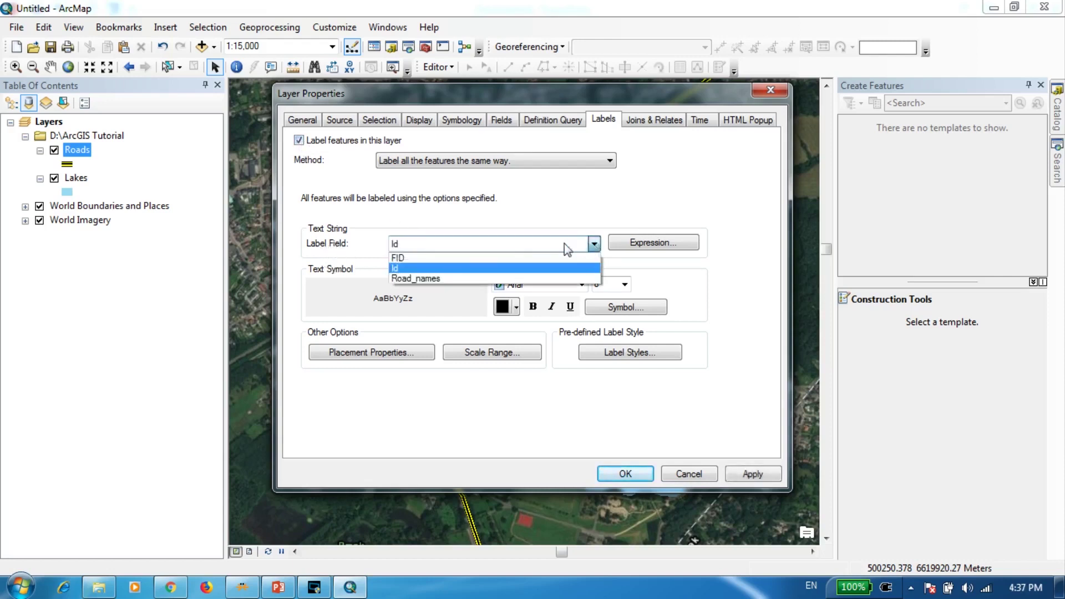
click(418, 279)
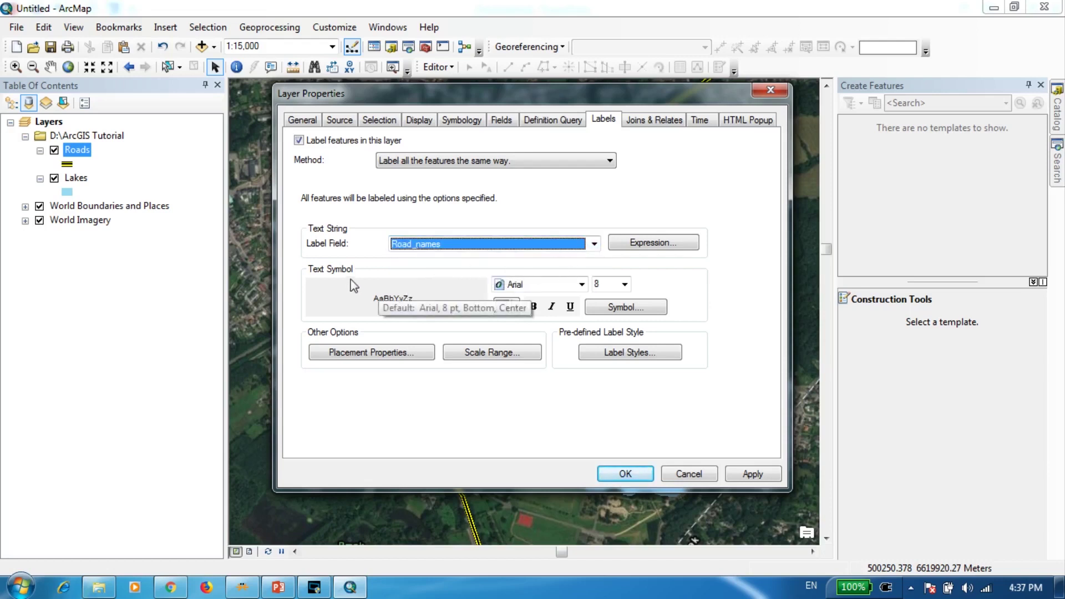
Format the road labels as 12 pt bold magenta Arial text and apply the layer properties
click(581, 285)
click(582, 285)
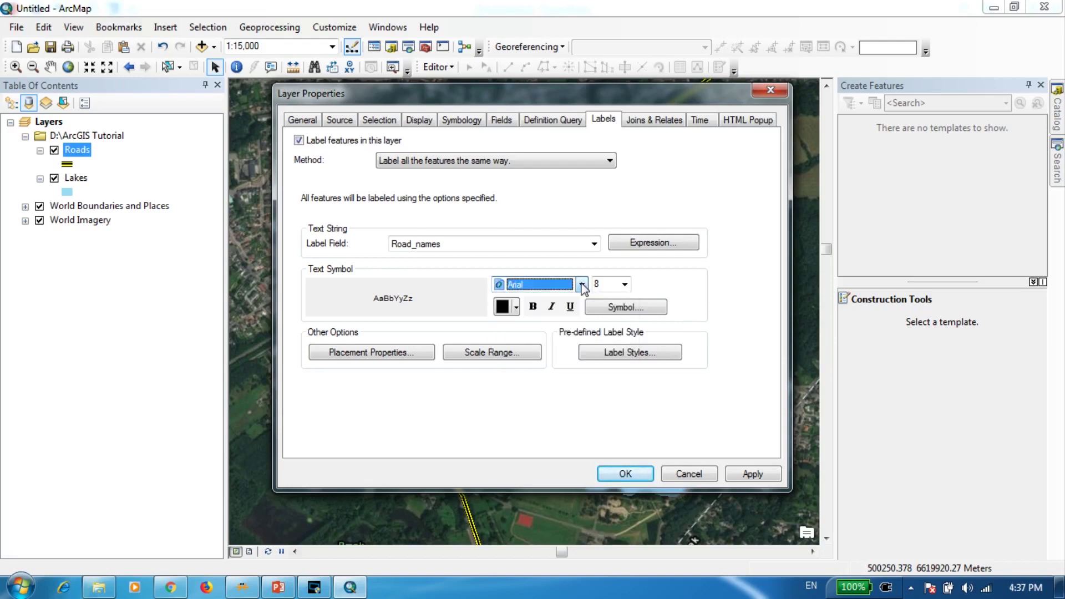
click(625, 284)
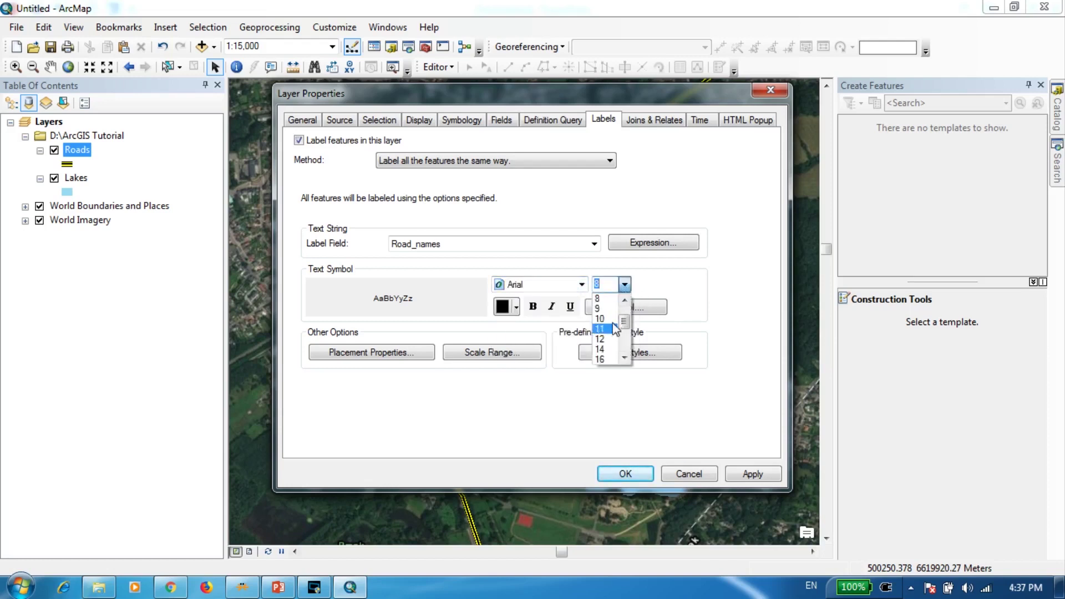
click(601, 339)
click(517, 308)
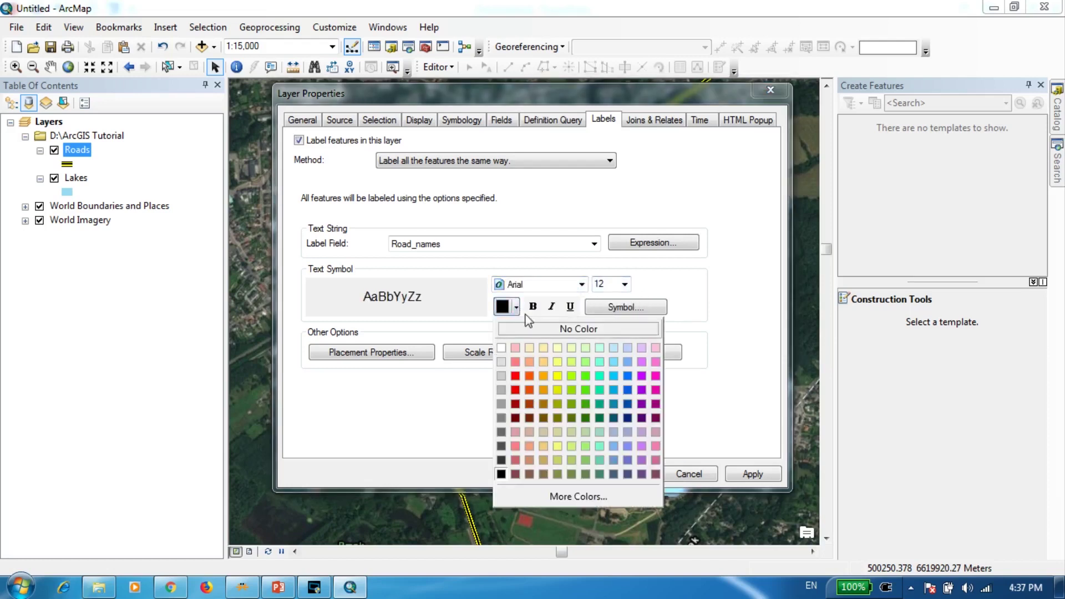
click(655, 376)
click(532, 306)
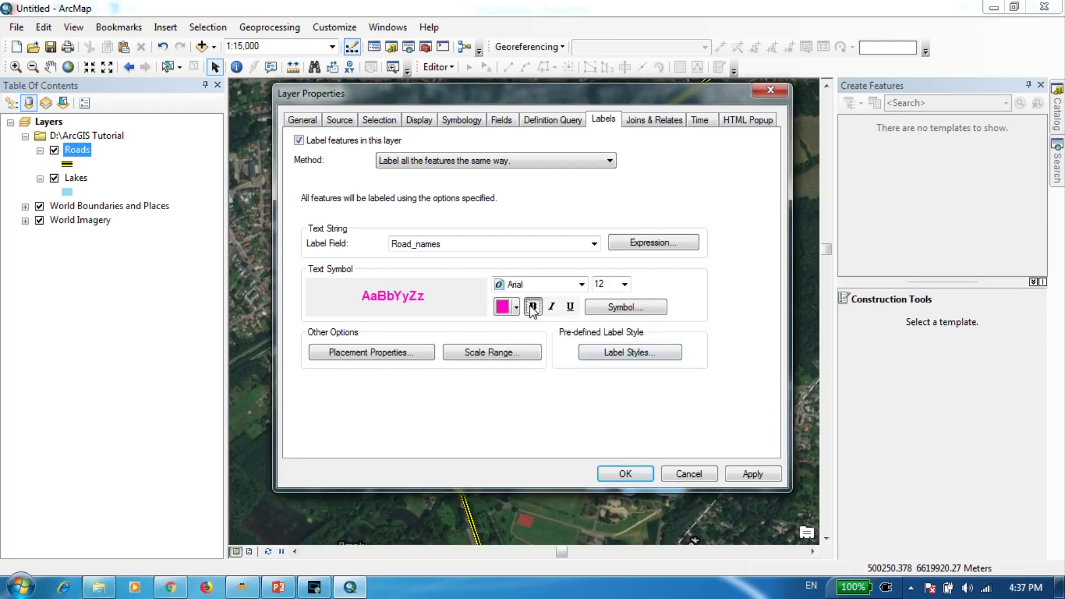
click(753, 475)
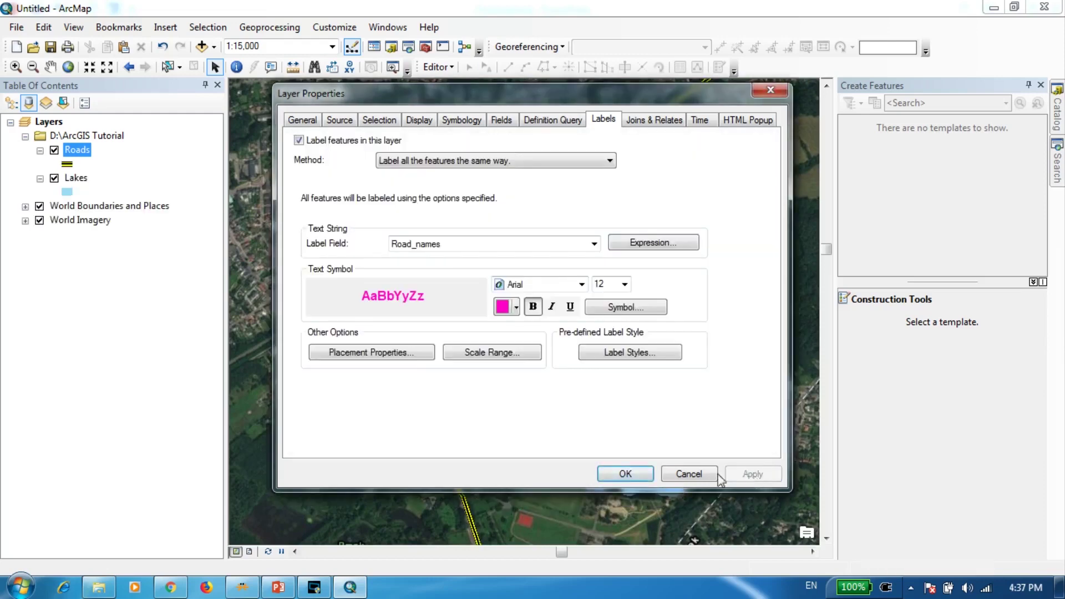
click(626, 474)
Open the Lakes layer's attribute table and add a field named Lake_names of type Text
scroll(450, 326, up, 1)
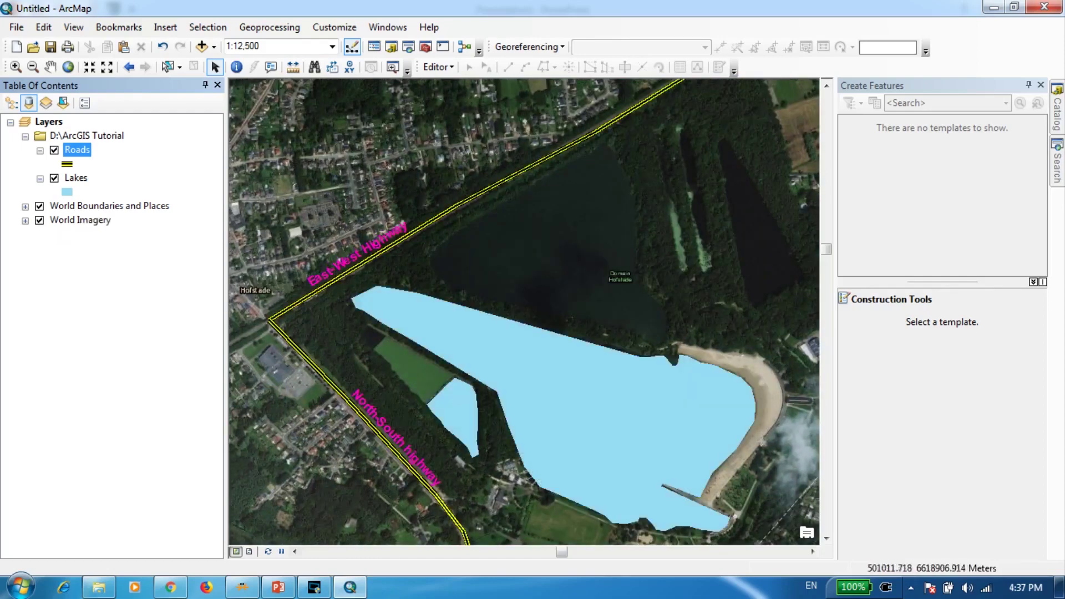
drag(612, 403, 602, 349)
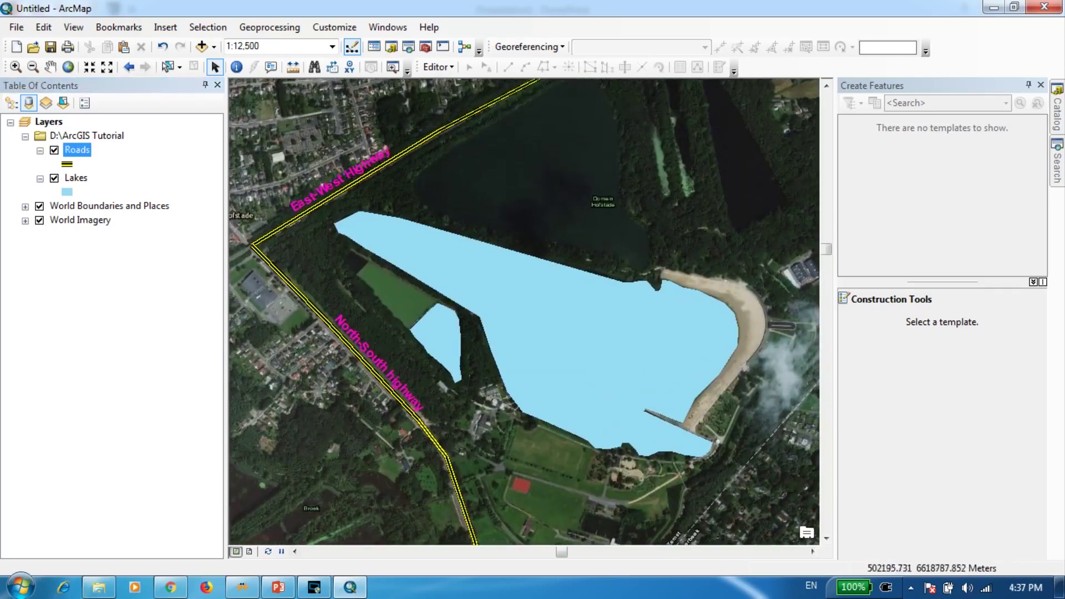
right_click(81, 178)
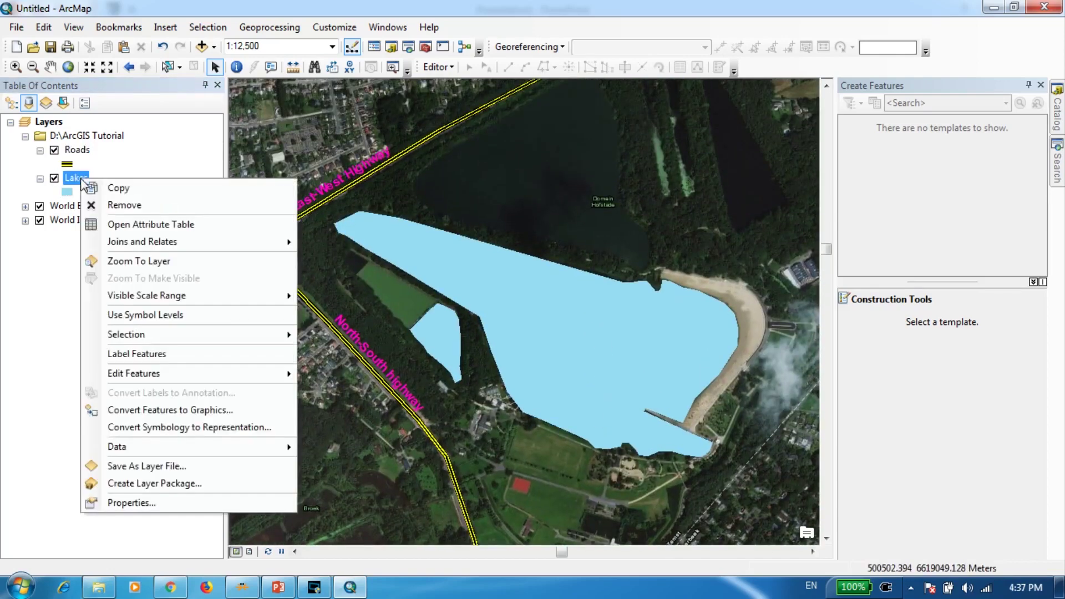
click(140, 226)
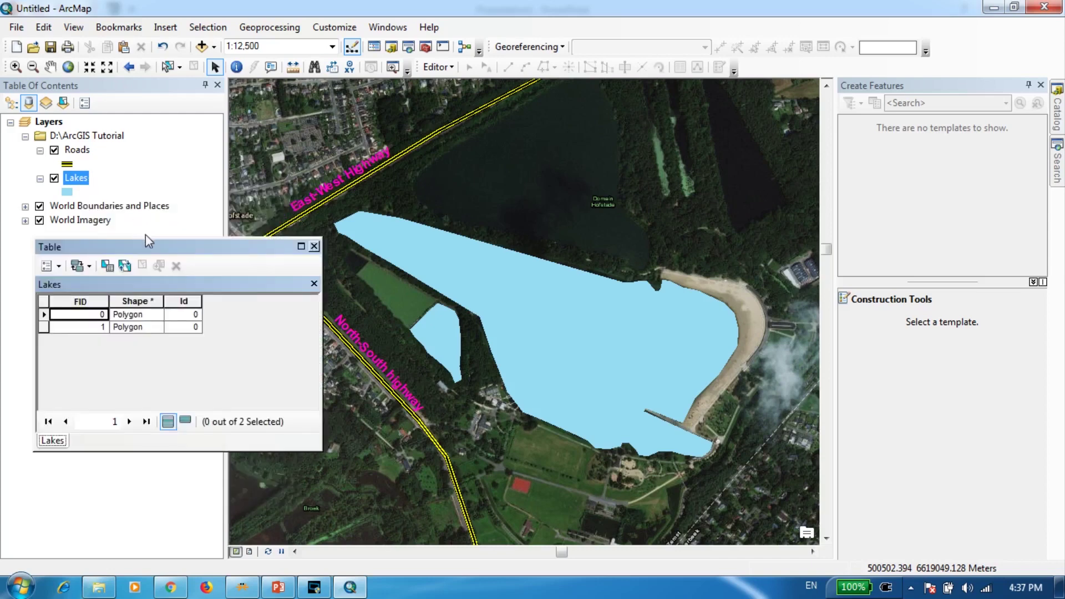
click(59, 267)
click(78, 302)
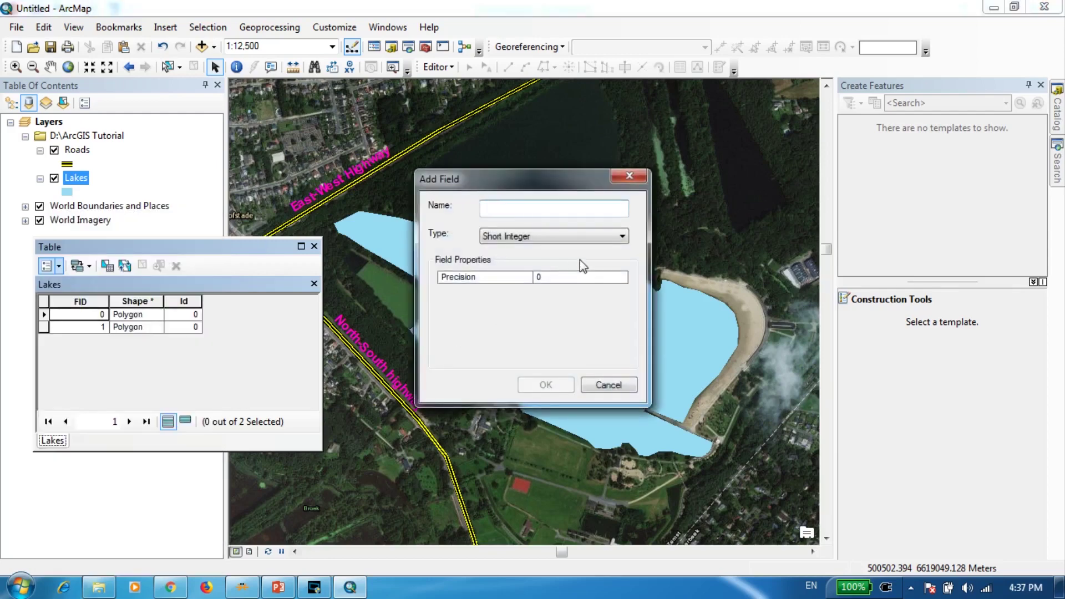
text(Lake)
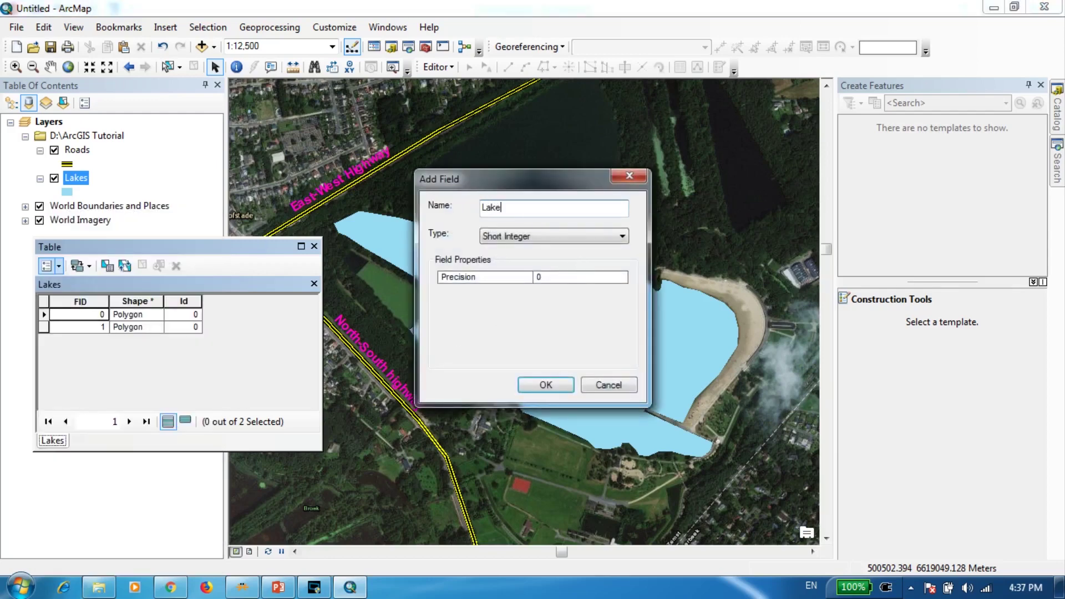
text(_names)
click(582, 236)
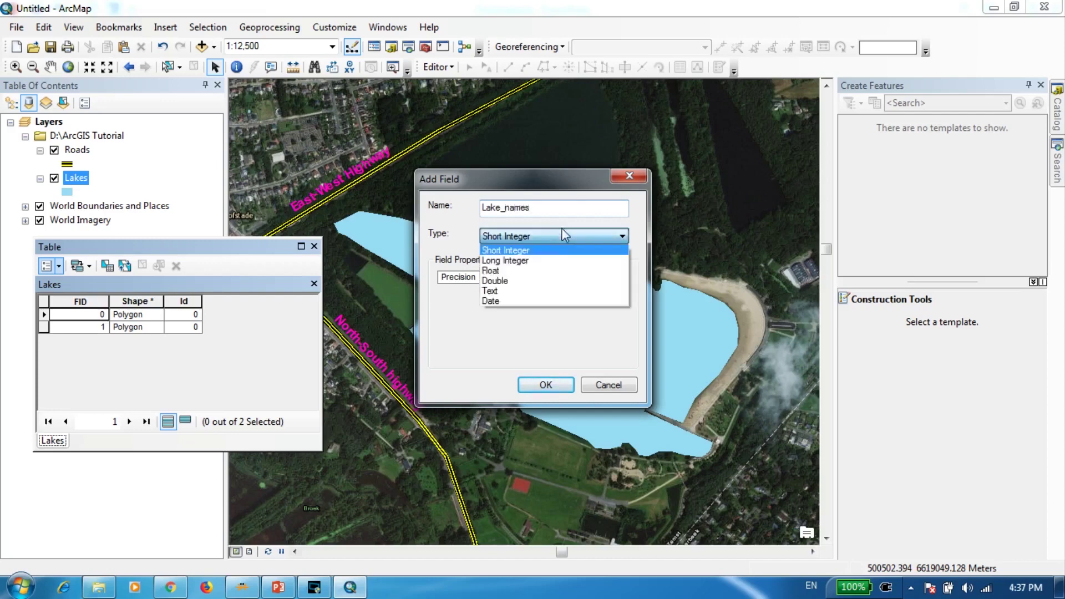
click(503, 292)
click(546, 385)
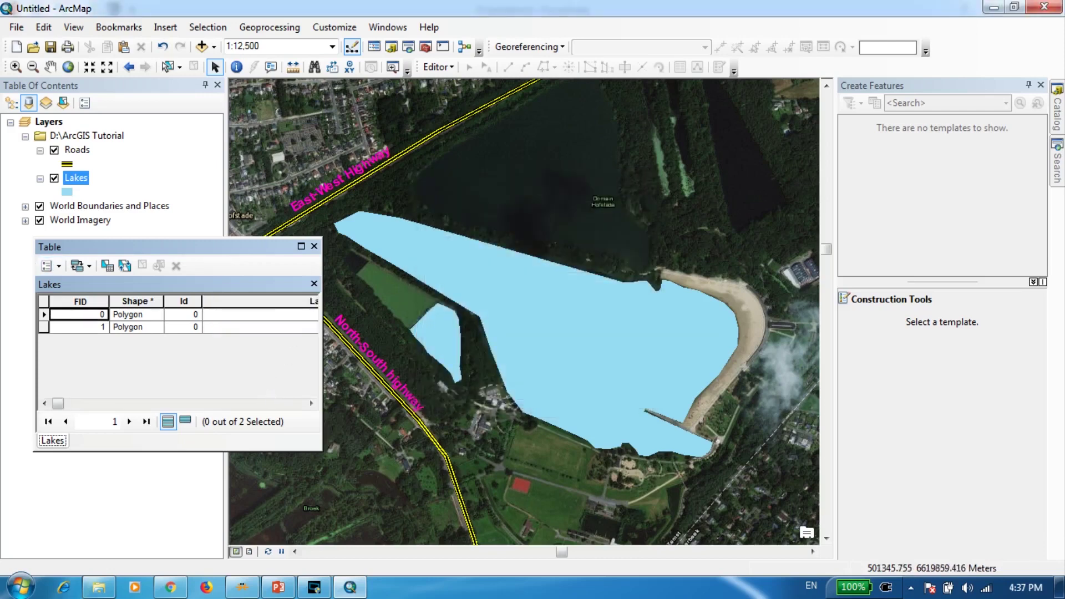
Start a new edit session for naming the lakes, continuing past the spatial reference warnings for Lakes and Roads
click(433, 69)
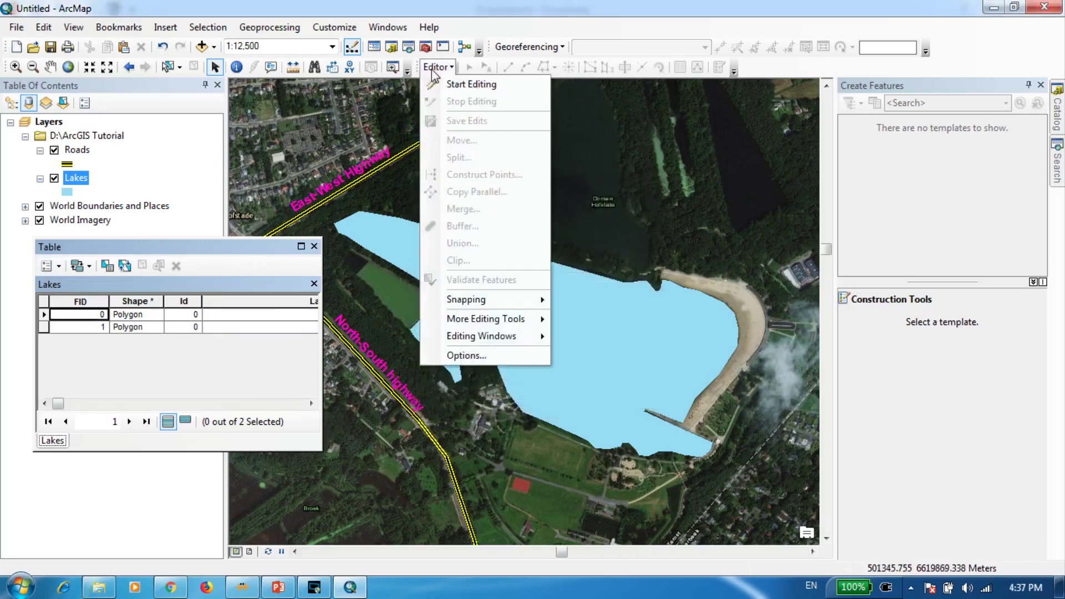
click(458, 86)
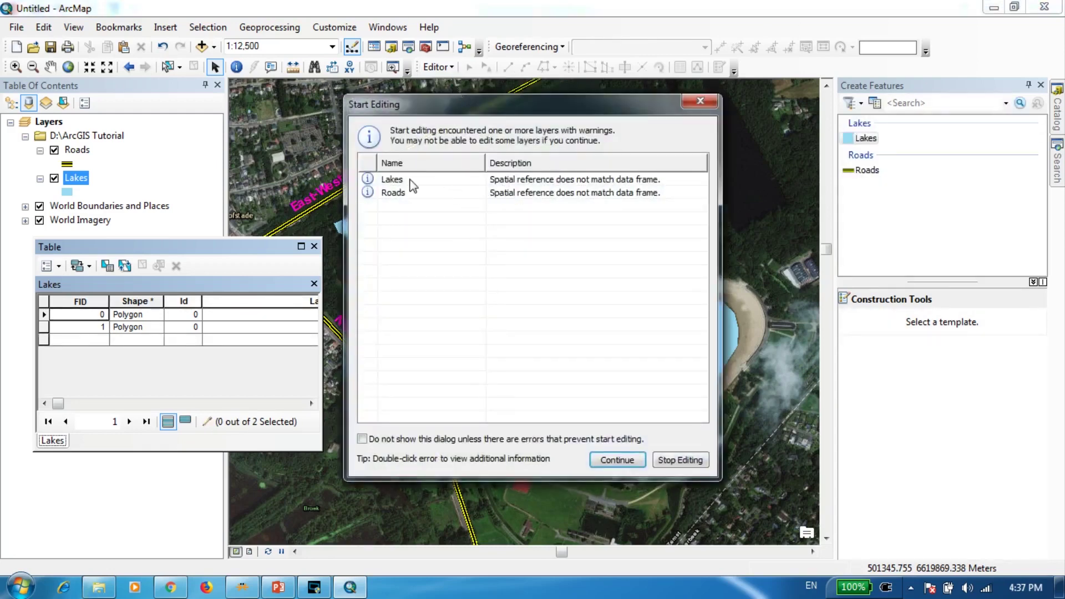
click(403, 181)
click(617, 460)
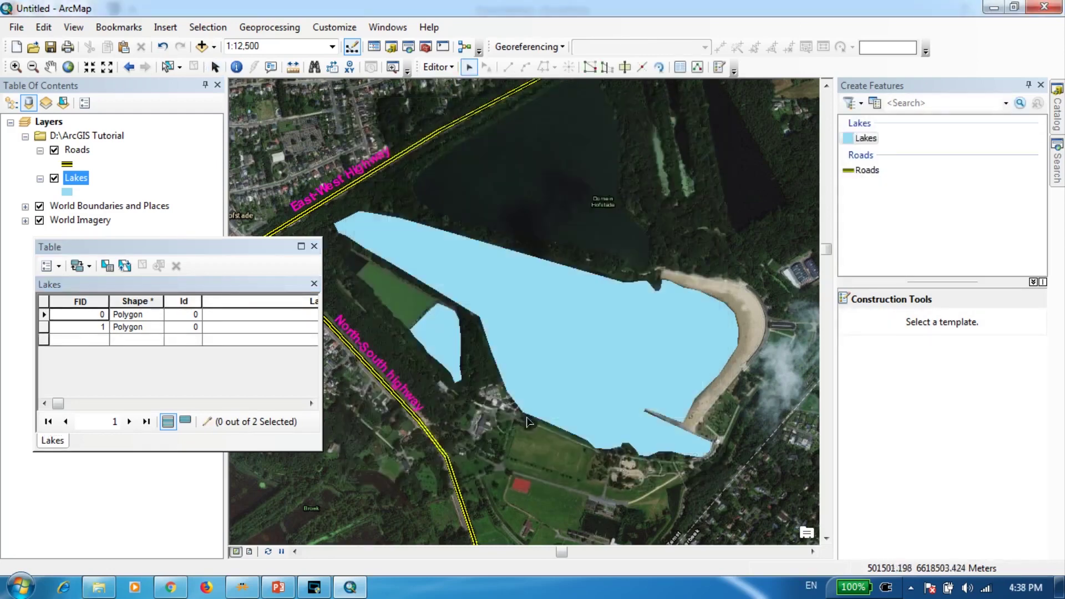
Fit the Lakes table and its Lake_names column for editing, and name the large lake (FID 0) Lake1
drag(320, 365, 373, 364)
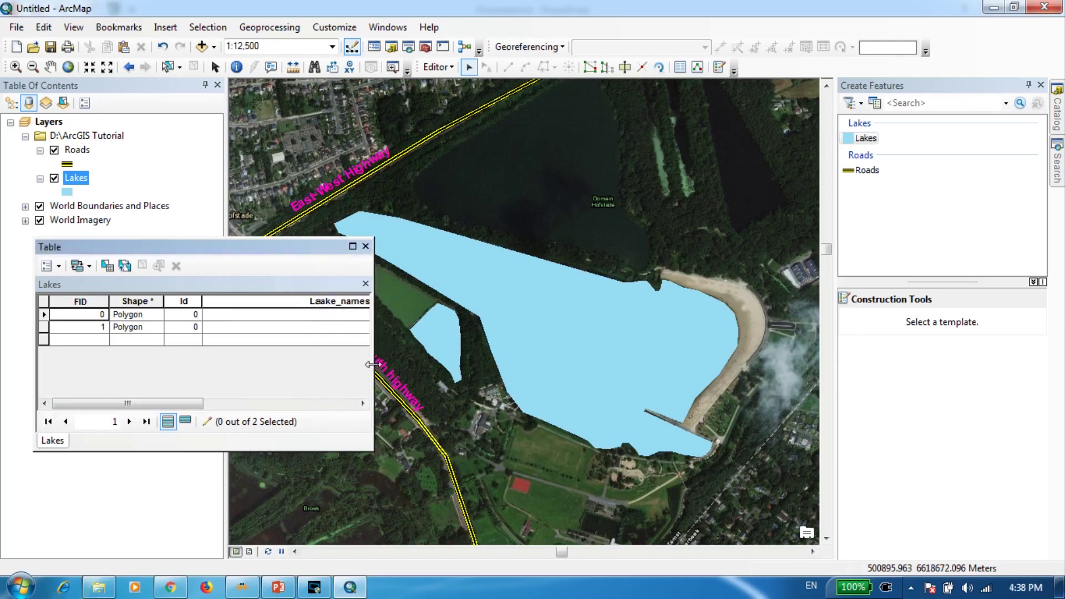
click(232, 403)
drag(367, 301, 233, 305)
click(44, 315)
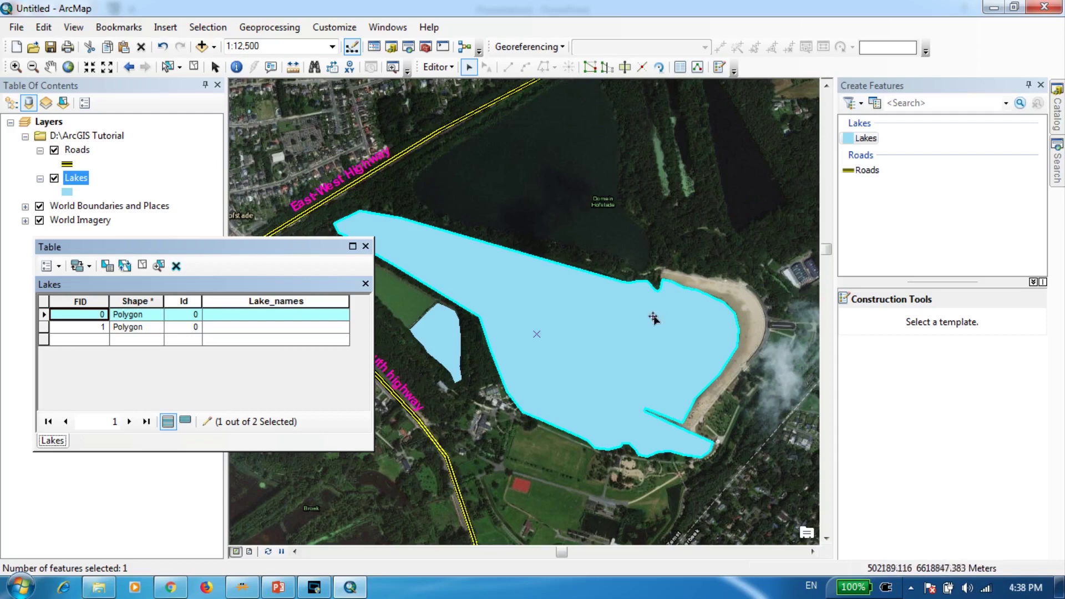
click(251, 315)
text(Lake1)
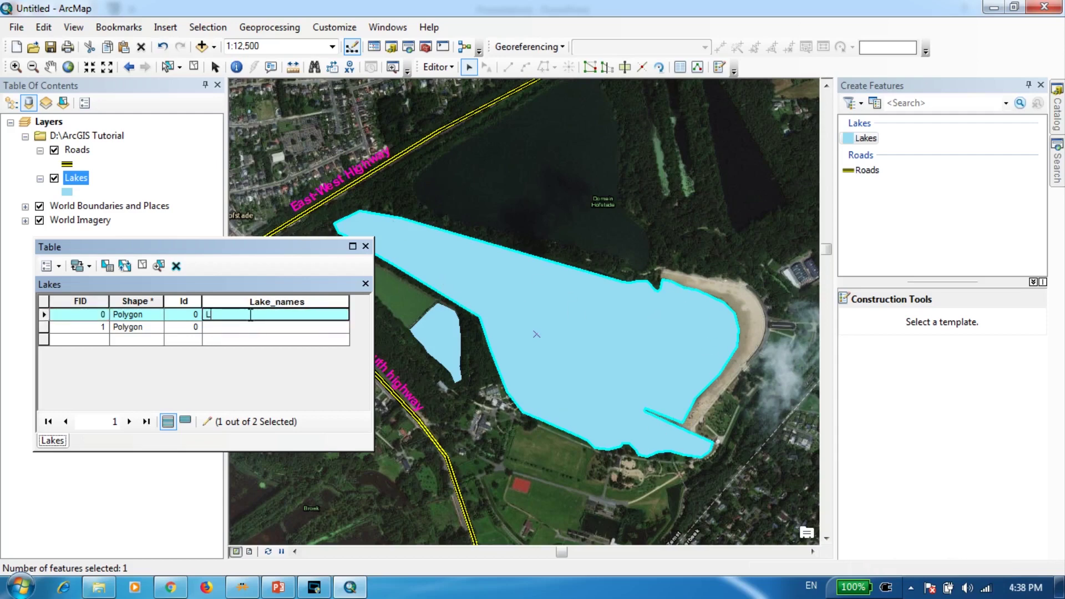
Select the small lake's record (FID 1) and enter Lake2 as its Lake_names value
click(47, 328)
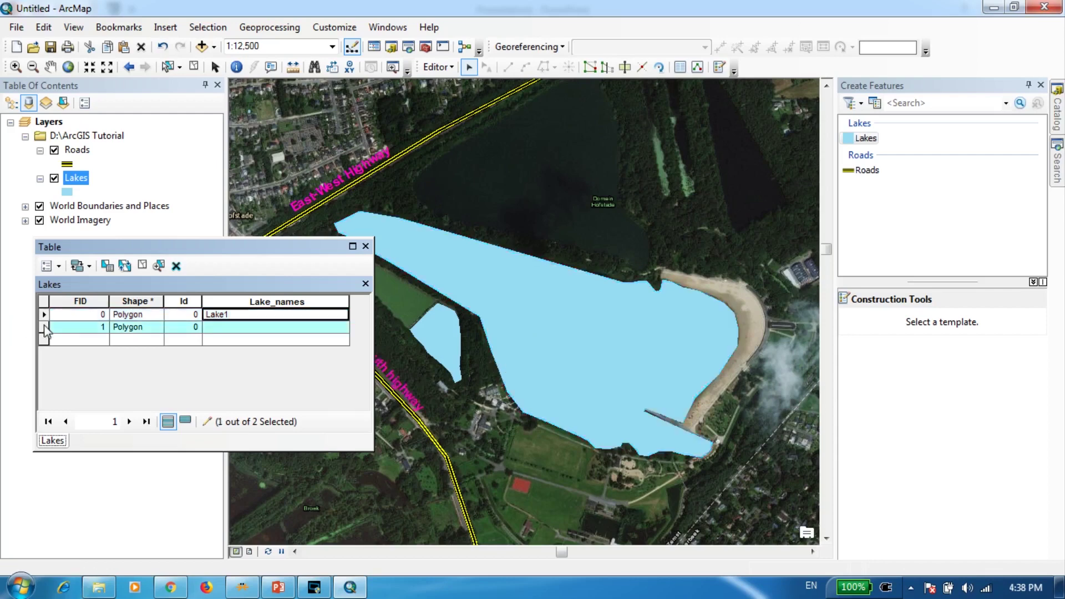
click(233, 328)
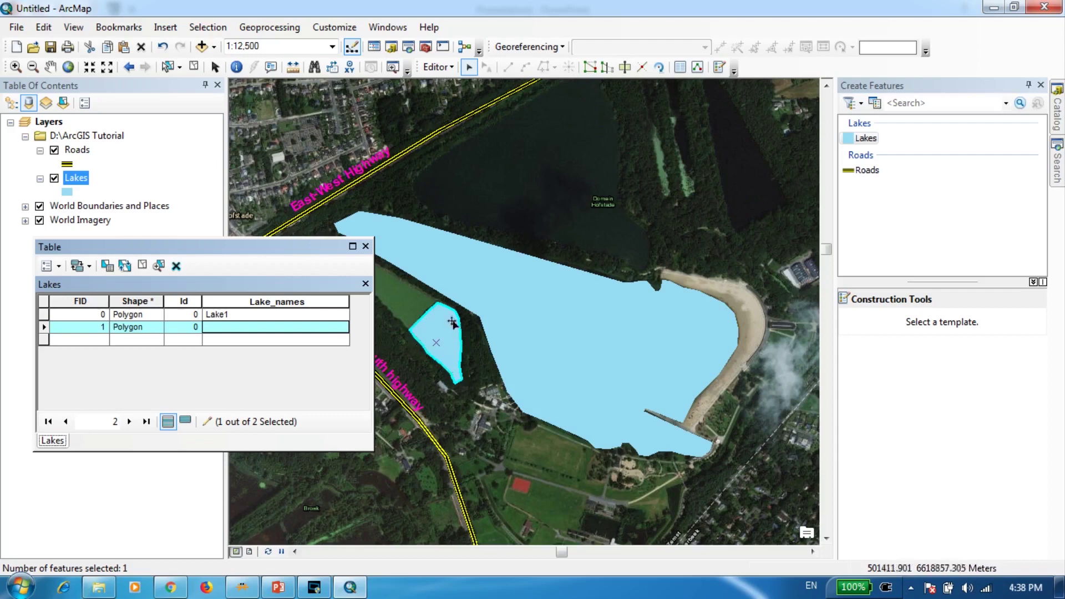
text(Lake2)
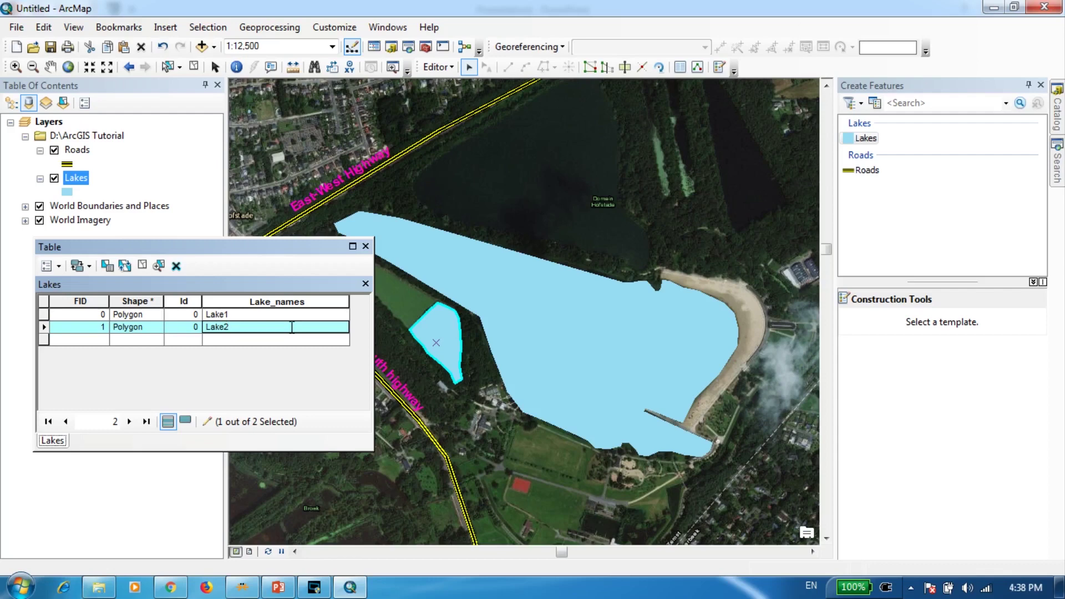
Stop editing, save the lake name edits, and close the attribute table
click(436, 67)
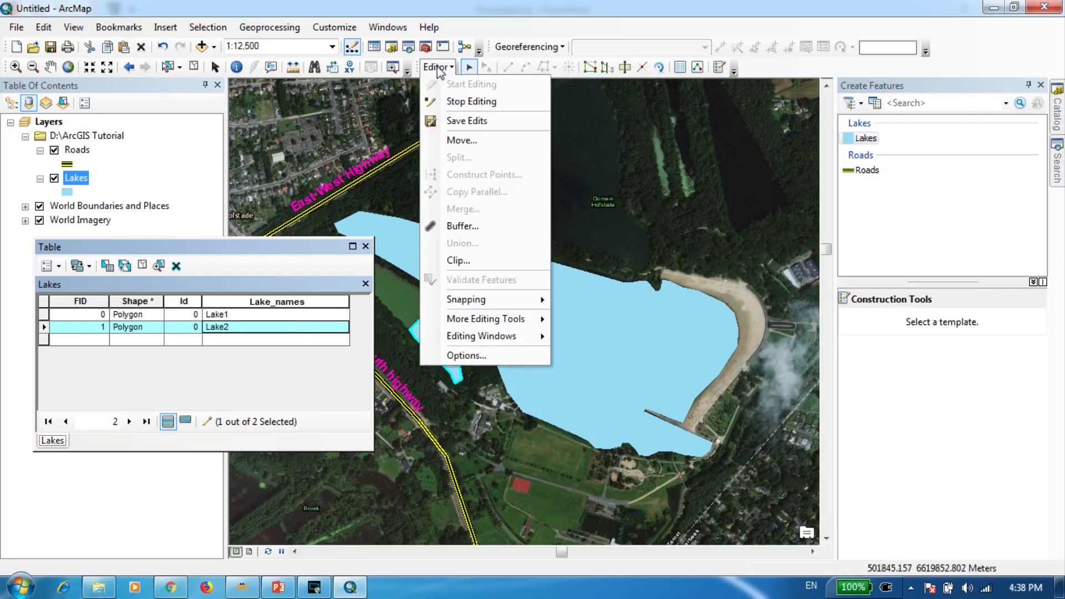
click(470, 103)
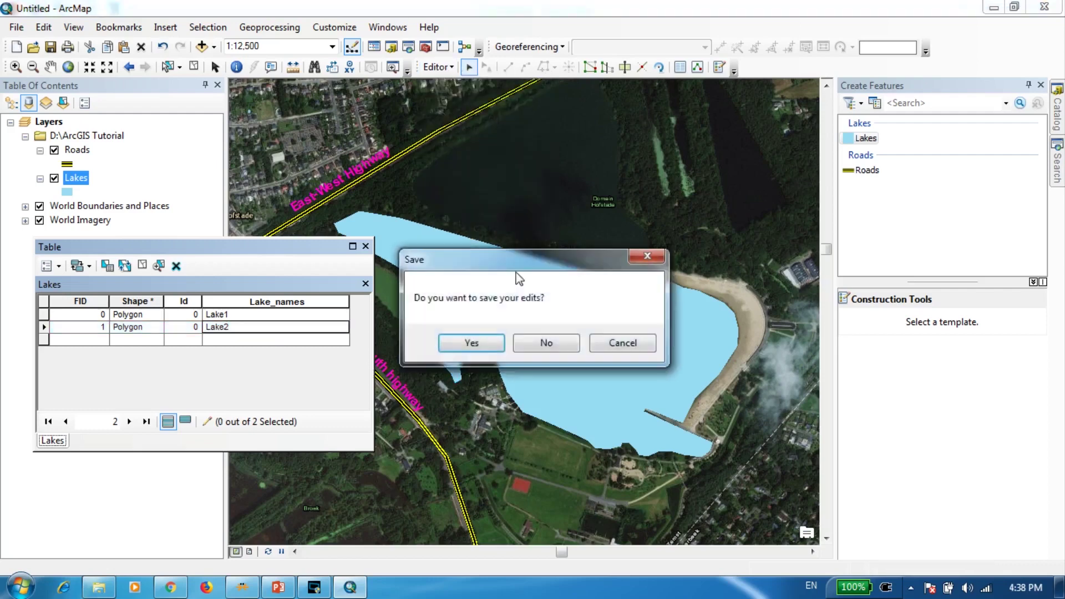
click(471, 344)
click(366, 247)
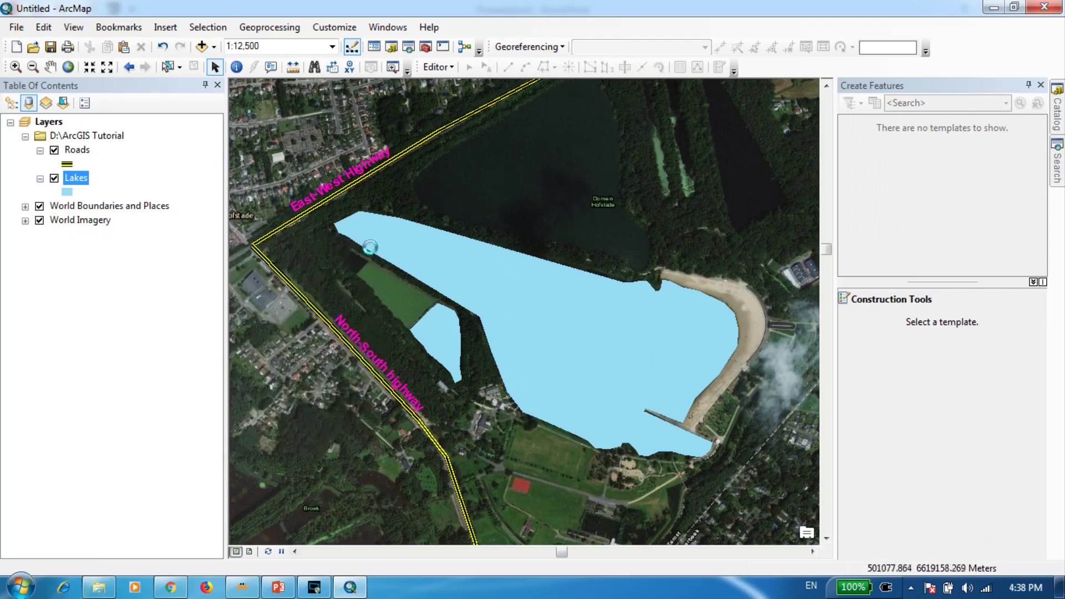
Turn on labels for the Lakes layer in its layer properties, using Lake_names as the label field
right_click(84, 181)
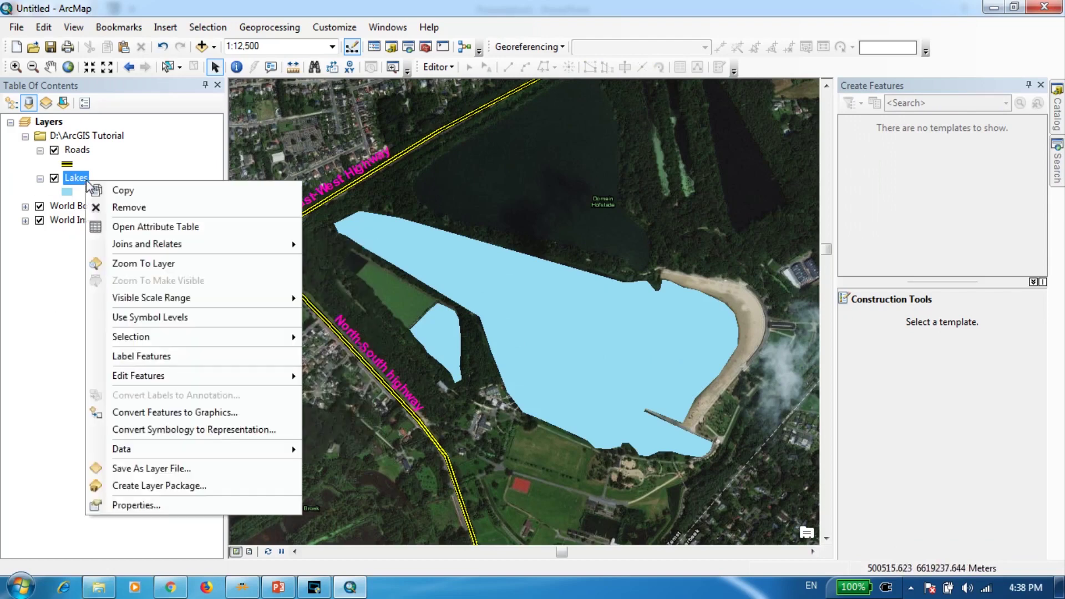
click(161, 486)
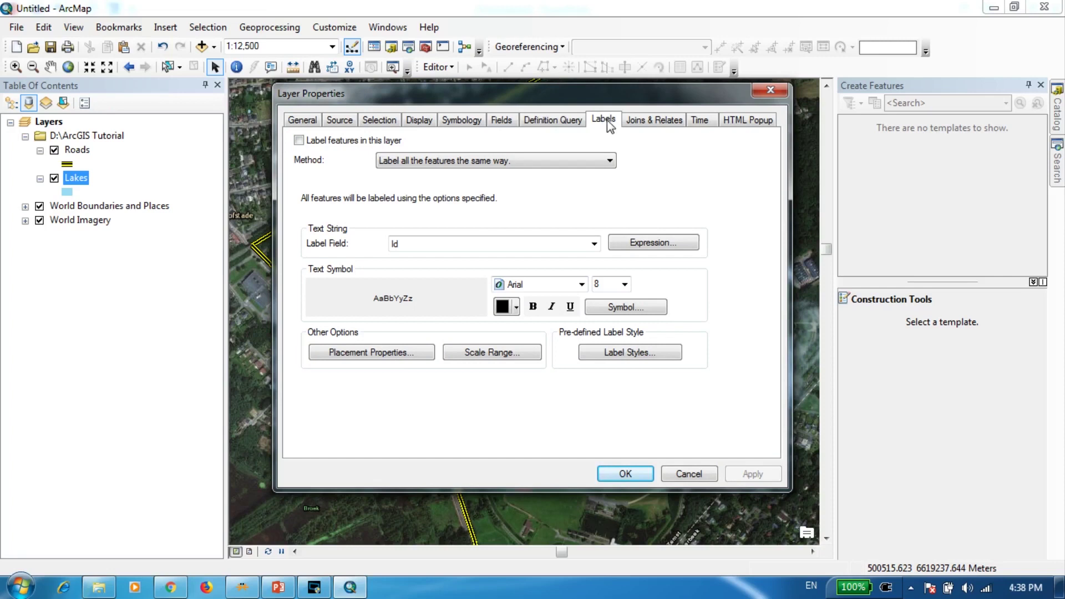
click(299, 140)
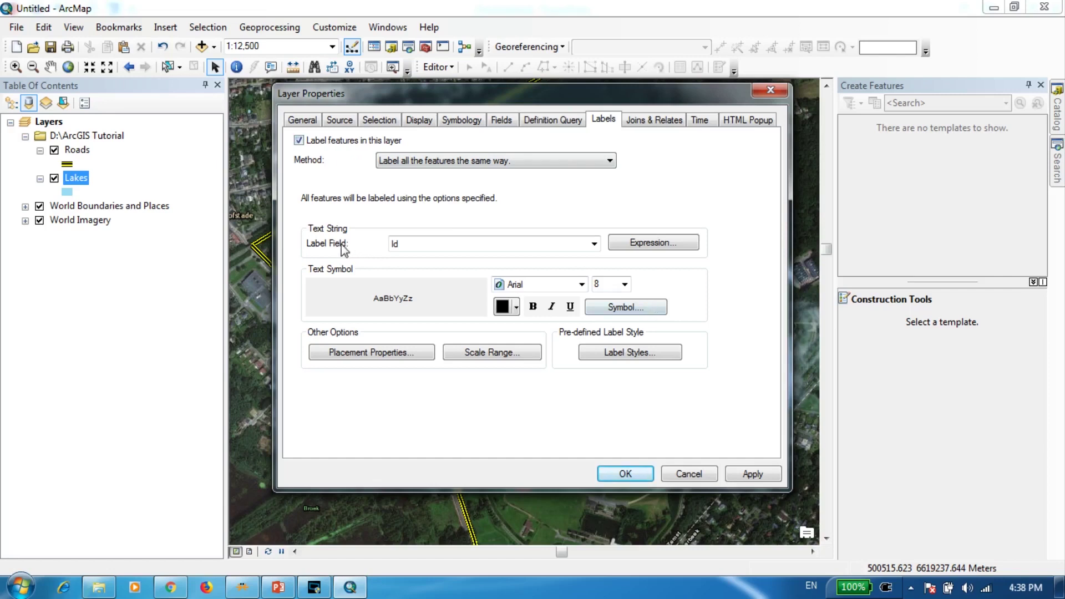
click(594, 244)
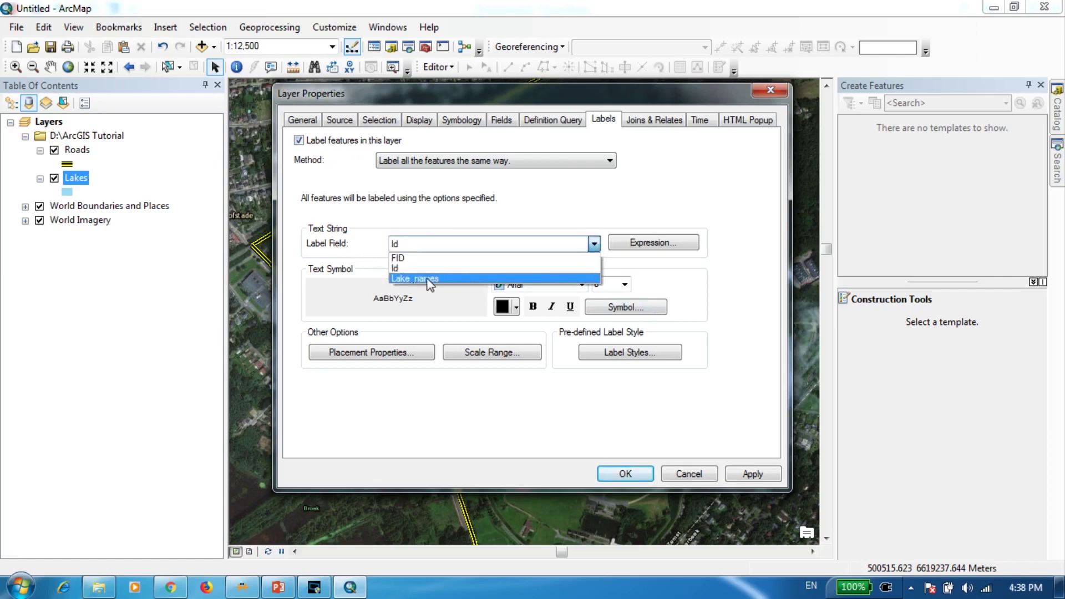
click(427, 279)
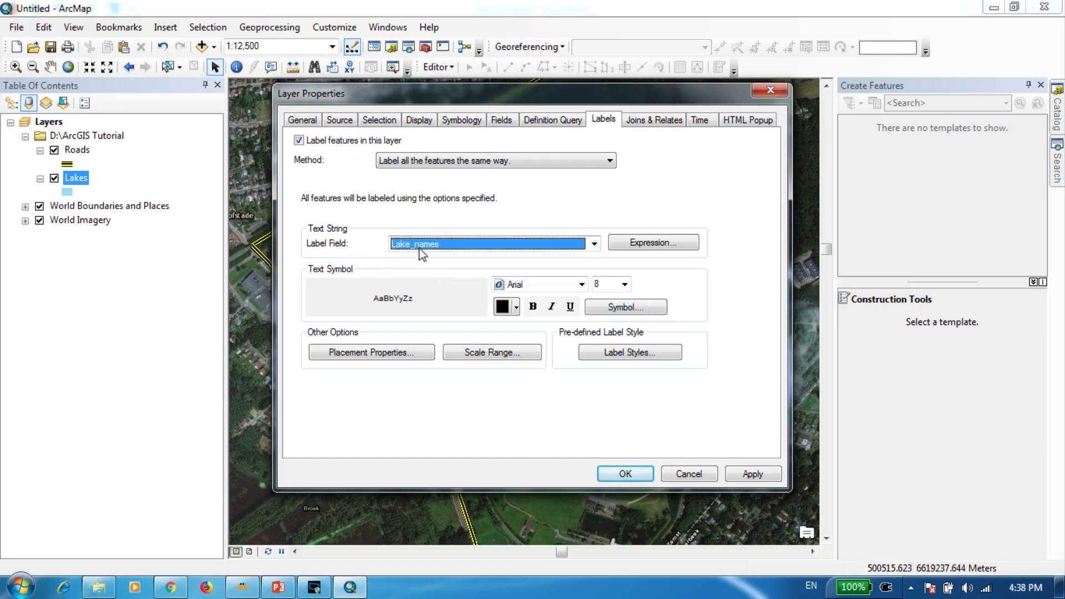
Format the lake labels as 10 pt bold purple Arial text and apply the layer properties to the map
click(516, 307)
click(641, 375)
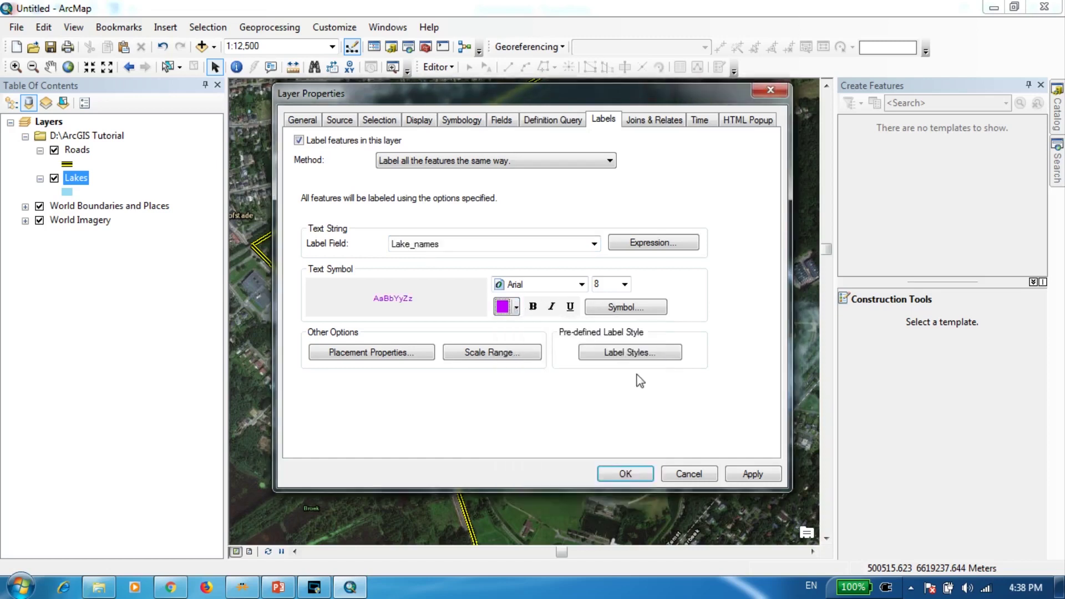
click(625, 284)
click(613, 316)
click(534, 307)
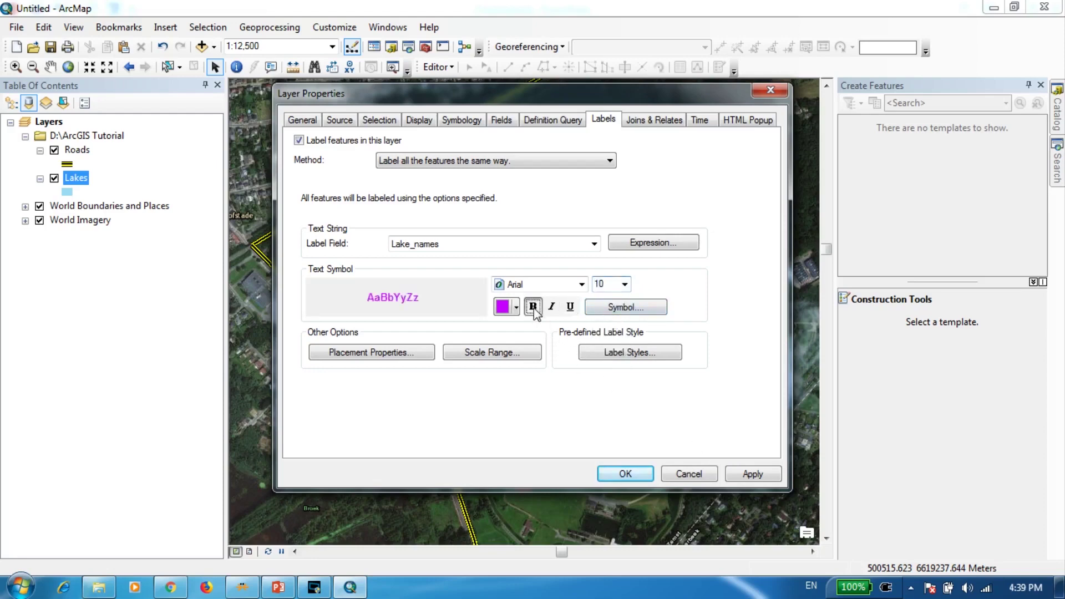
click(626, 473)
drag(617, 456, 603, 490)
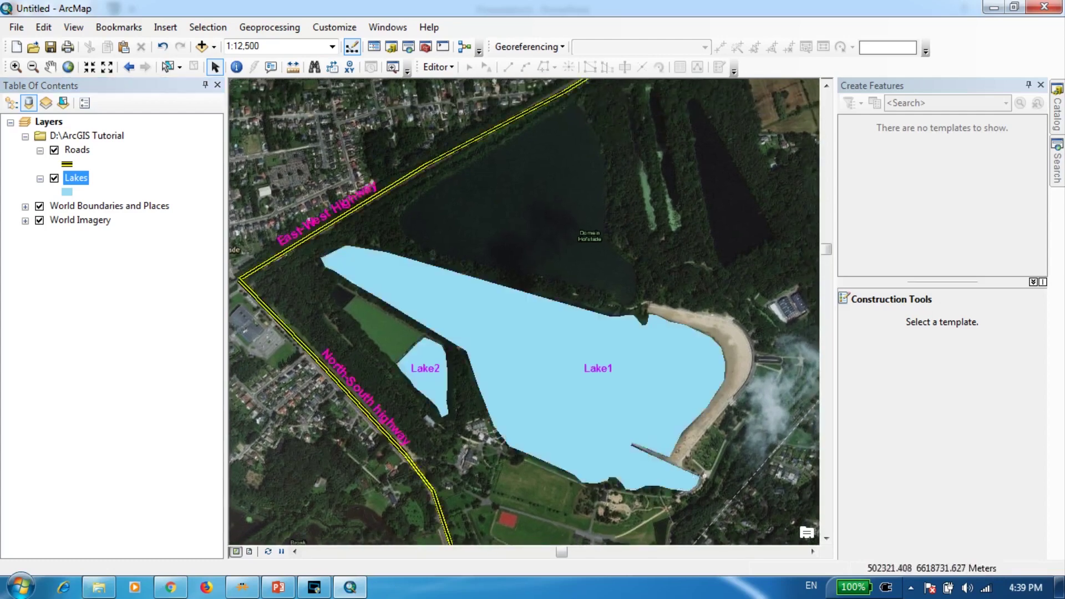
scroll(491, 383, up, 2)
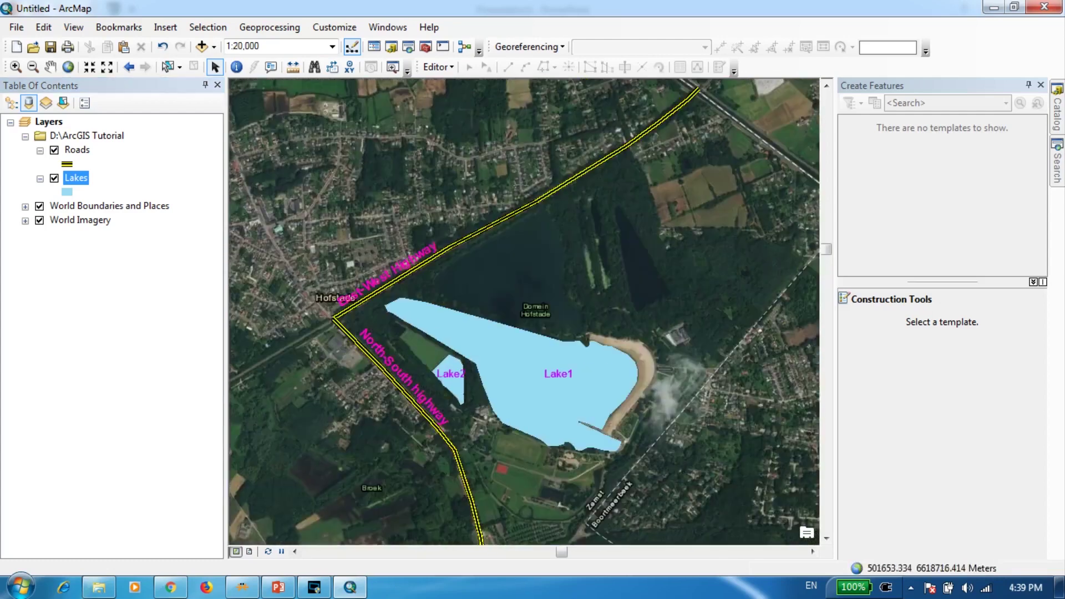